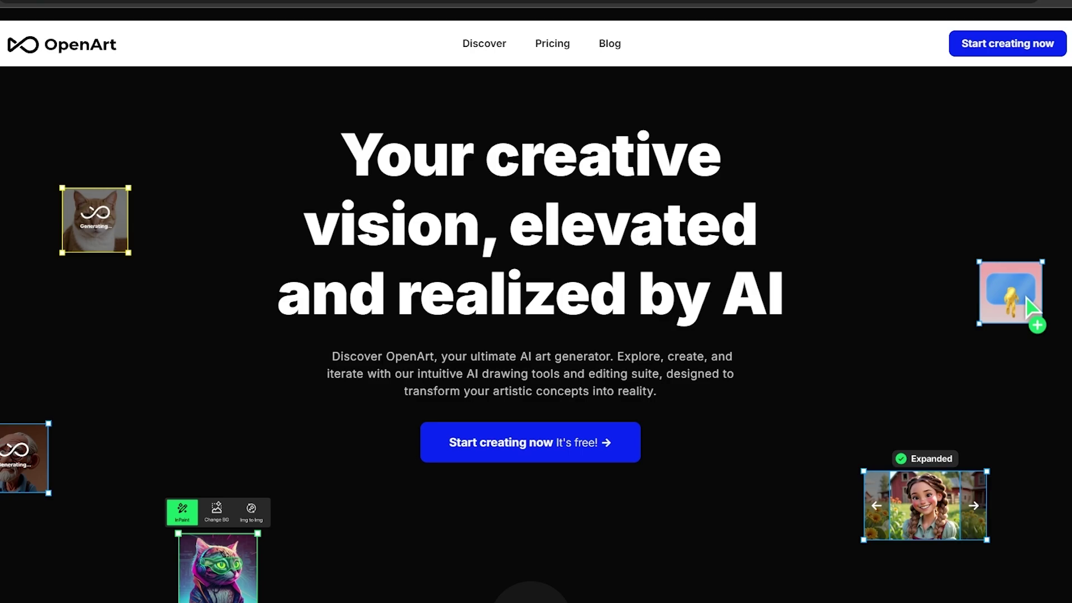
Step: Browse the OpenArt landing page, then enter the creation dashboard via 'Start creating now'
scroll(489, 209, "down", 5)
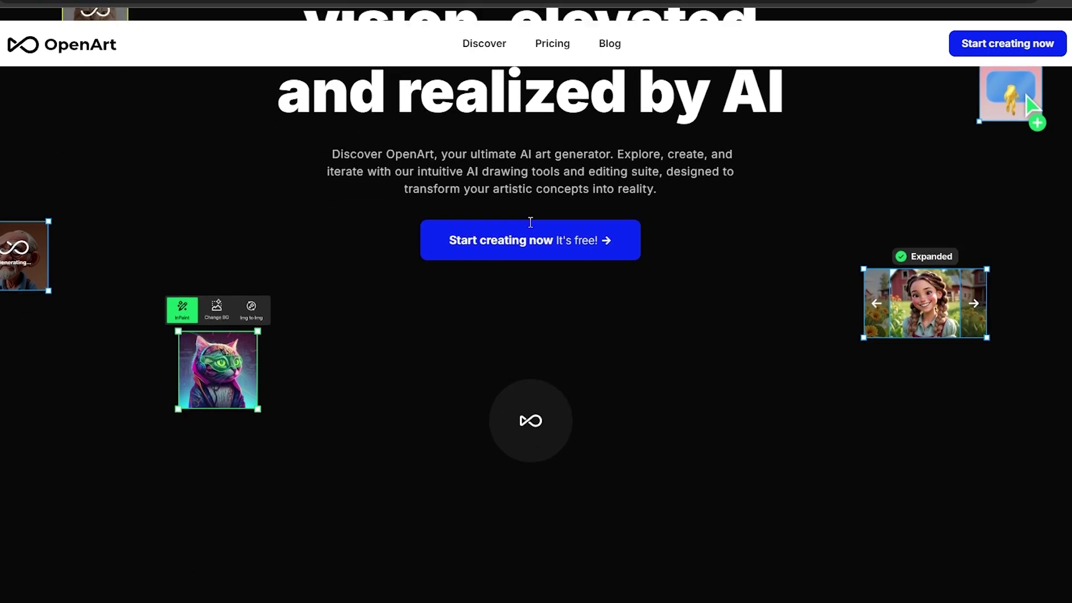
scroll(603, 201, "down", 5)
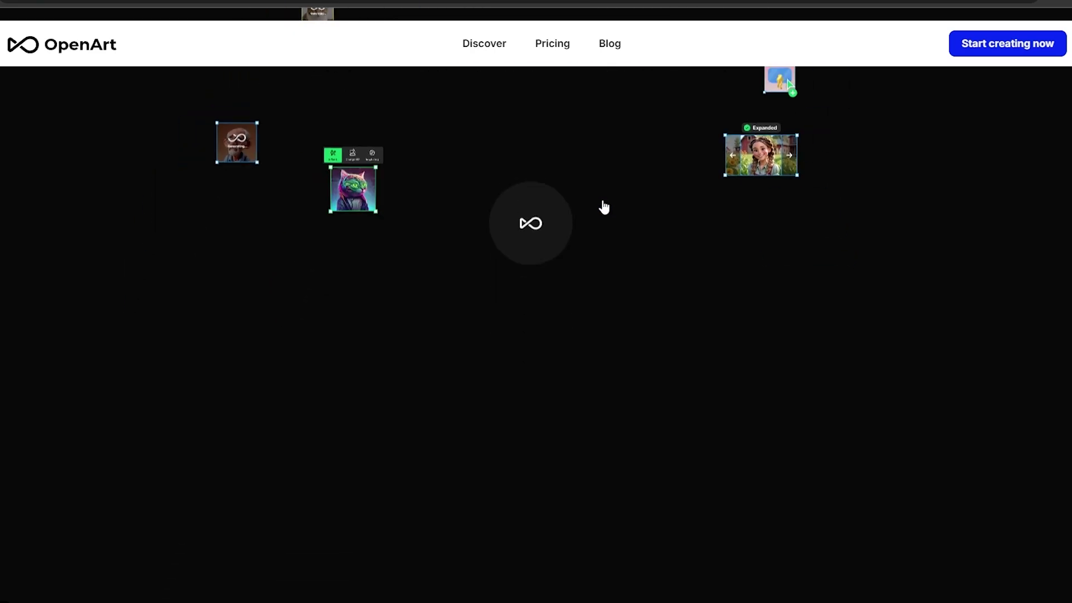
scroll(605, 206, "down", 5)
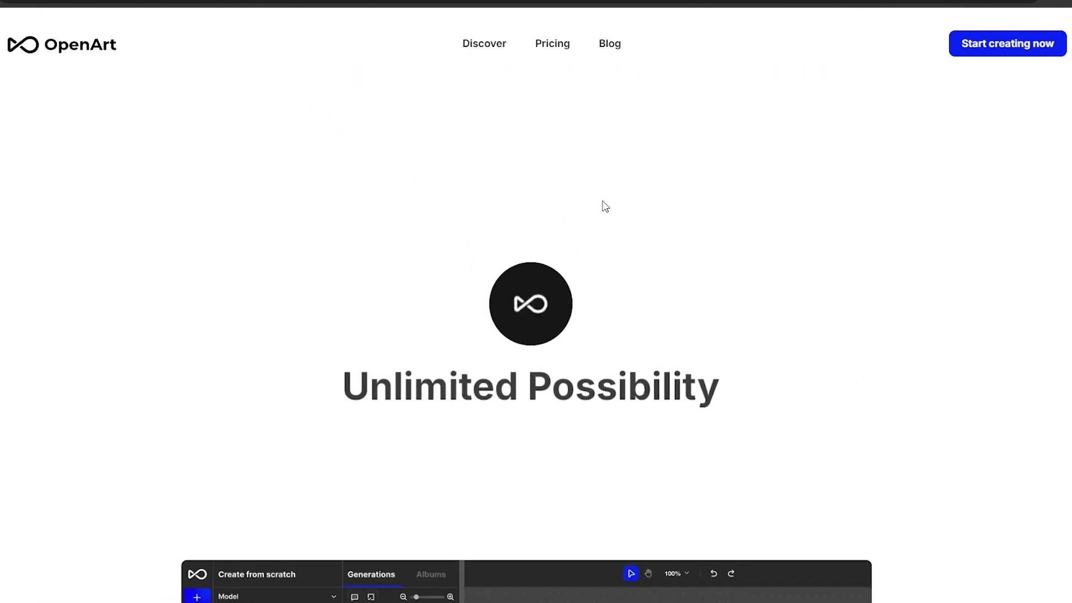
scroll(604, 206, "down", 2)
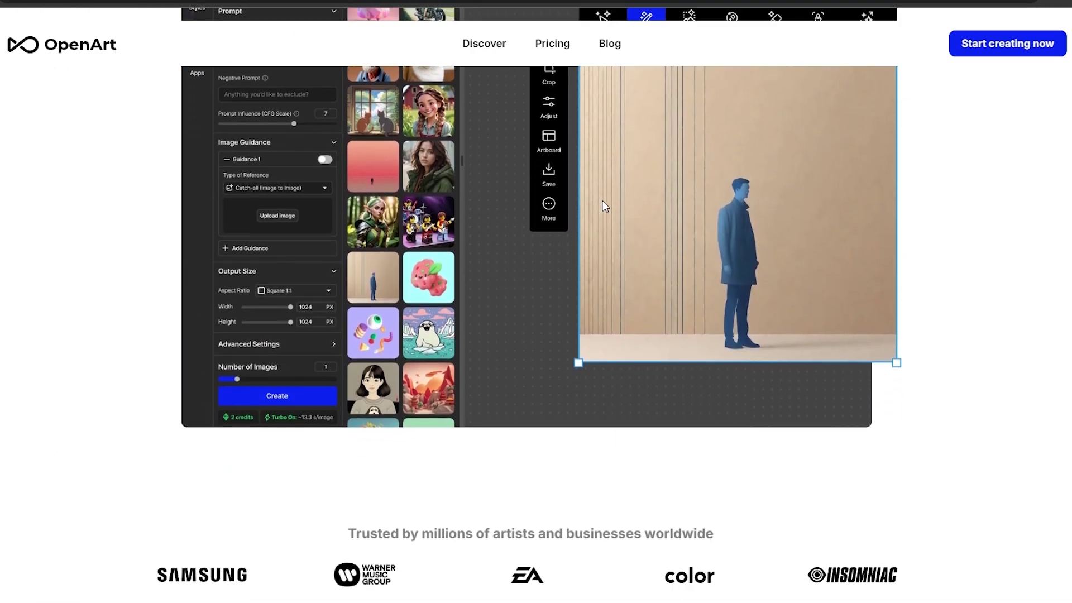
scroll(605, 206, "up", 3)
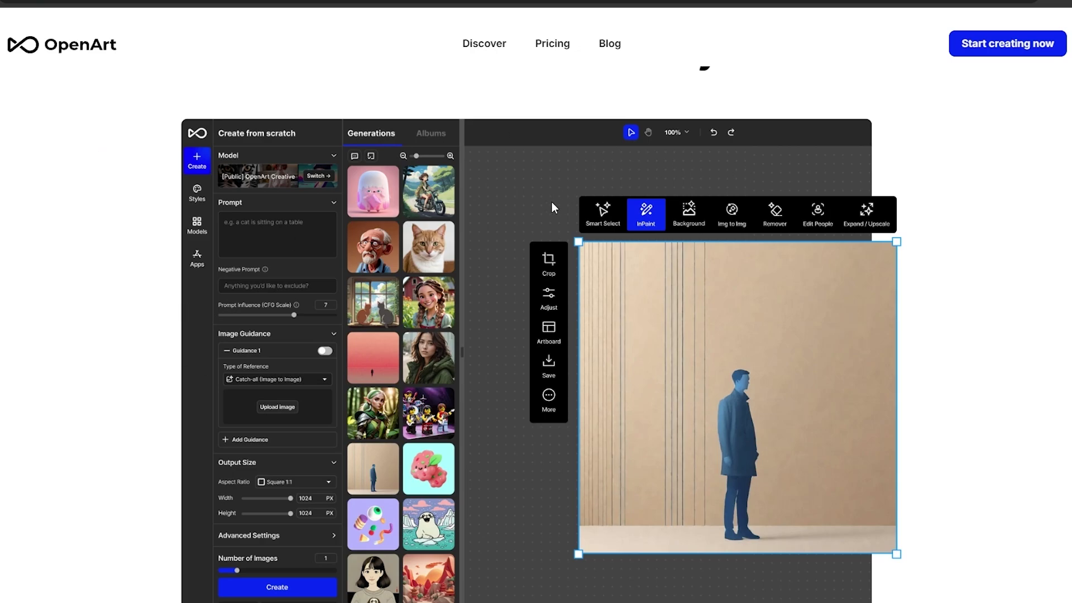
scroll(494, 182, "down", 1)
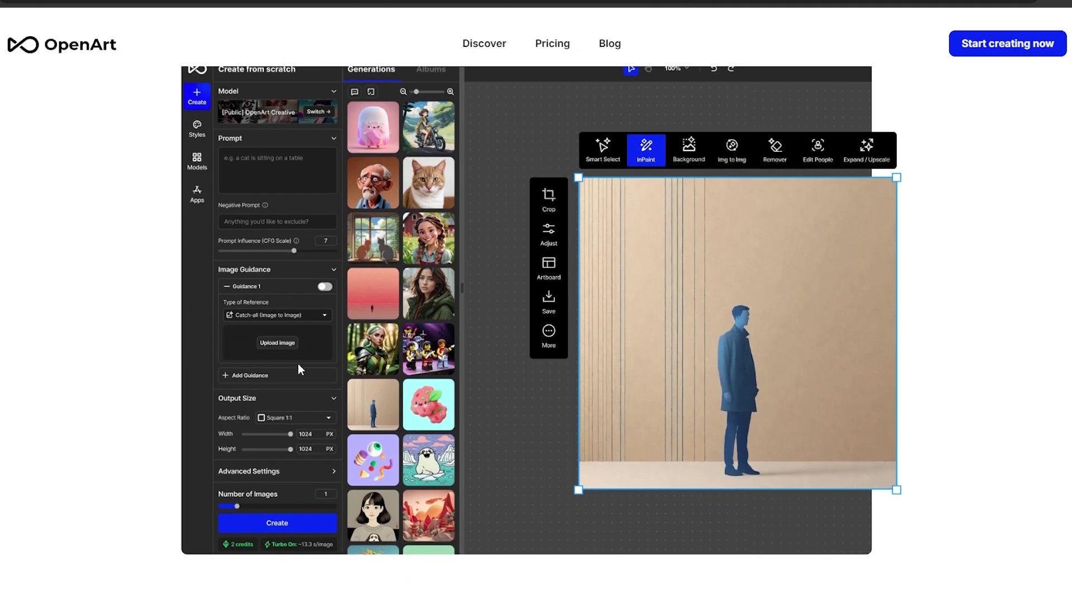
scroll(385, 286, "down", 5)
scroll(397, 347, "down", 4)
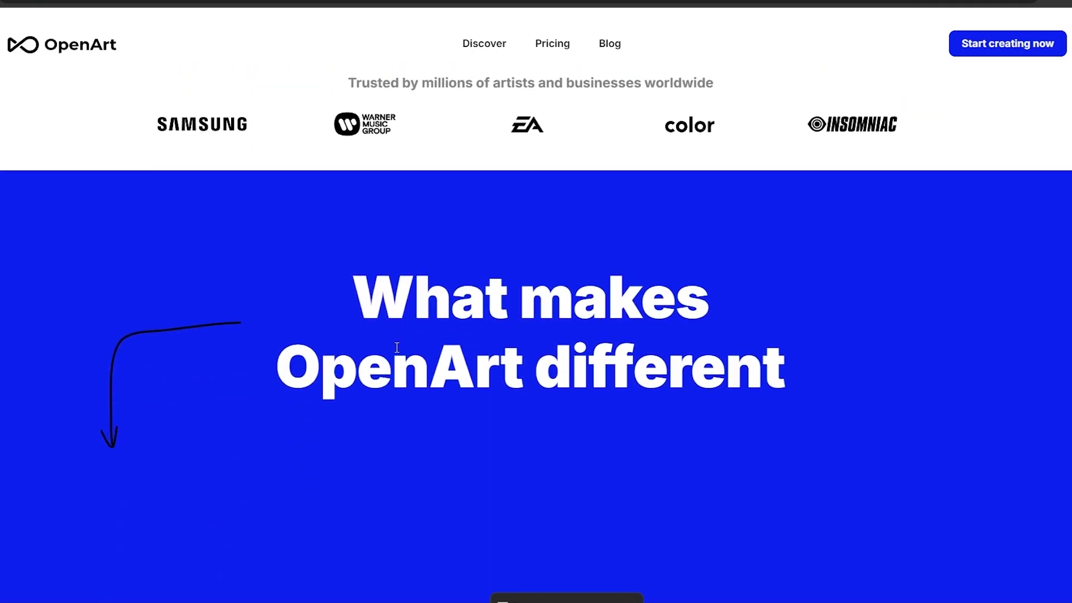
scroll(370, 323, "down", 10)
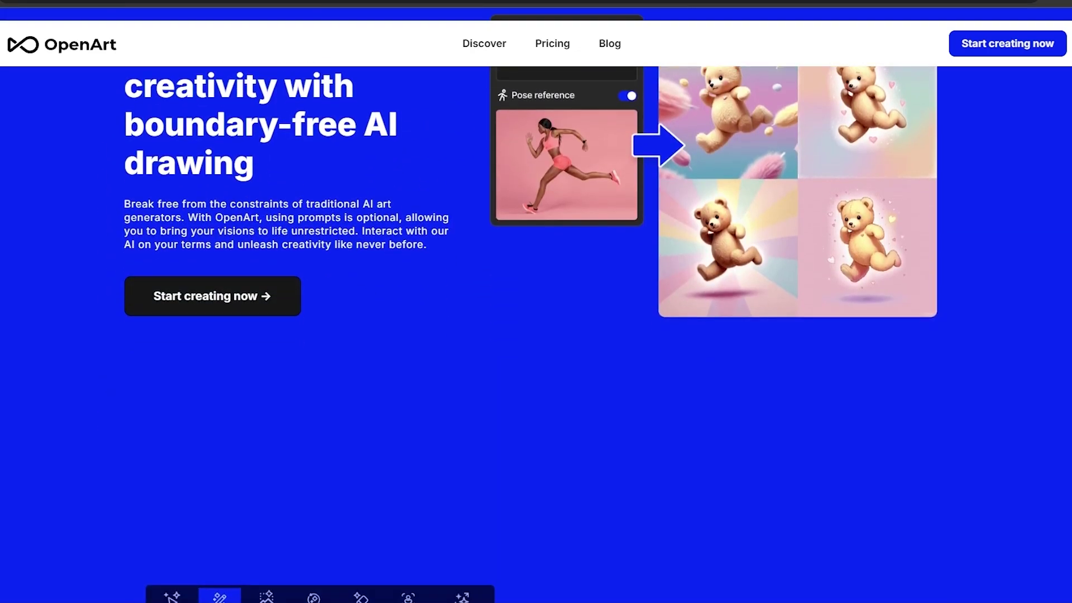
scroll(620, 438, "down", 10)
scroll(620, 437, "up", 15)
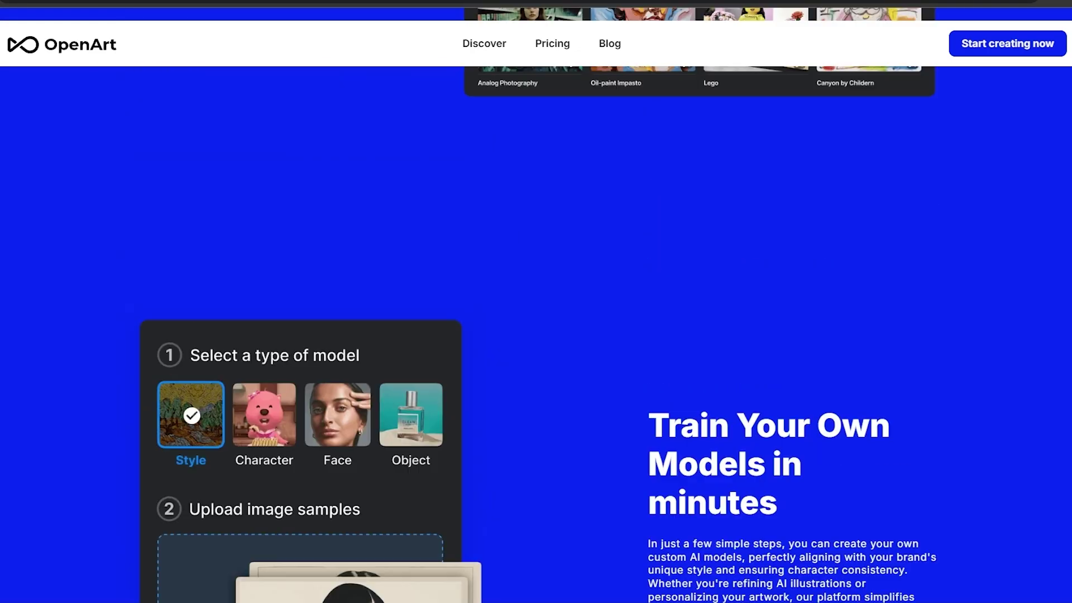
scroll(536, 335, "up", 15)
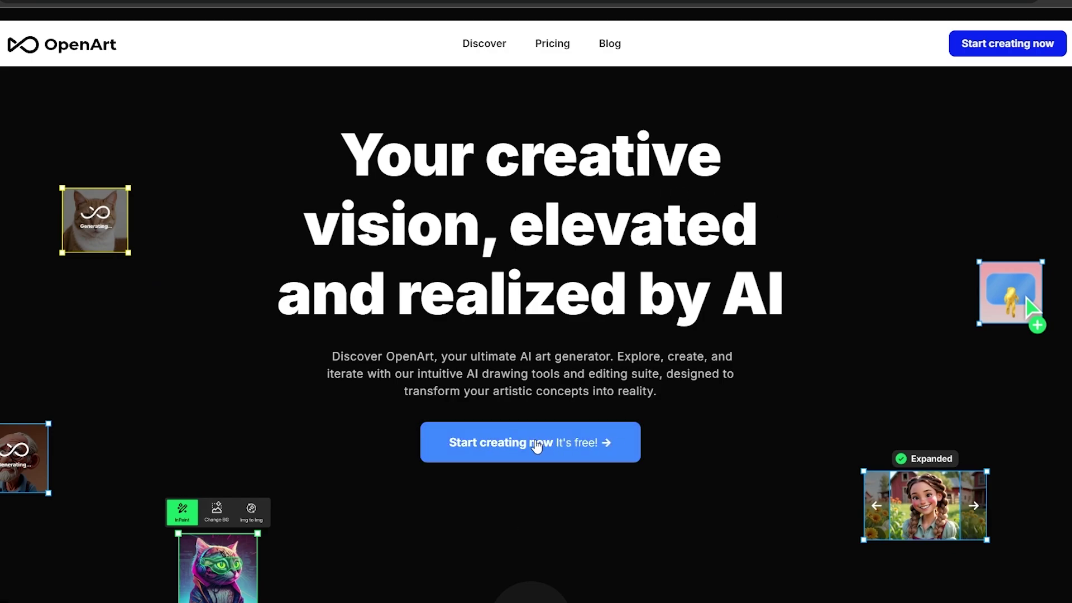
left_click(577, 445)
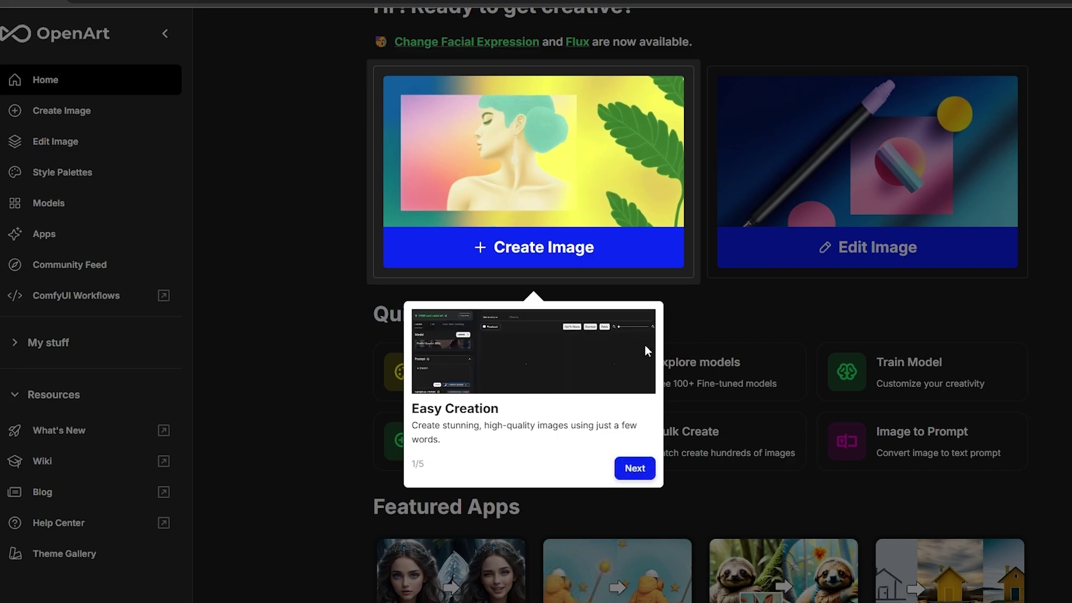
Step: Go through the welcome tour past Style Palettes and Personal Models and dismiss it
left_click(634, 470)
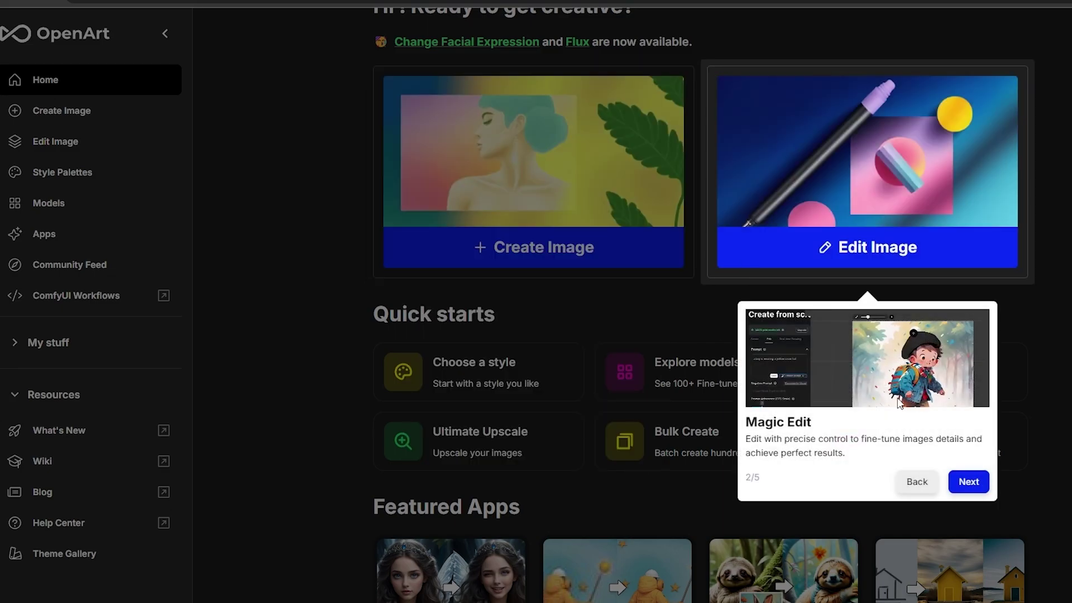
left_click(962, 485)
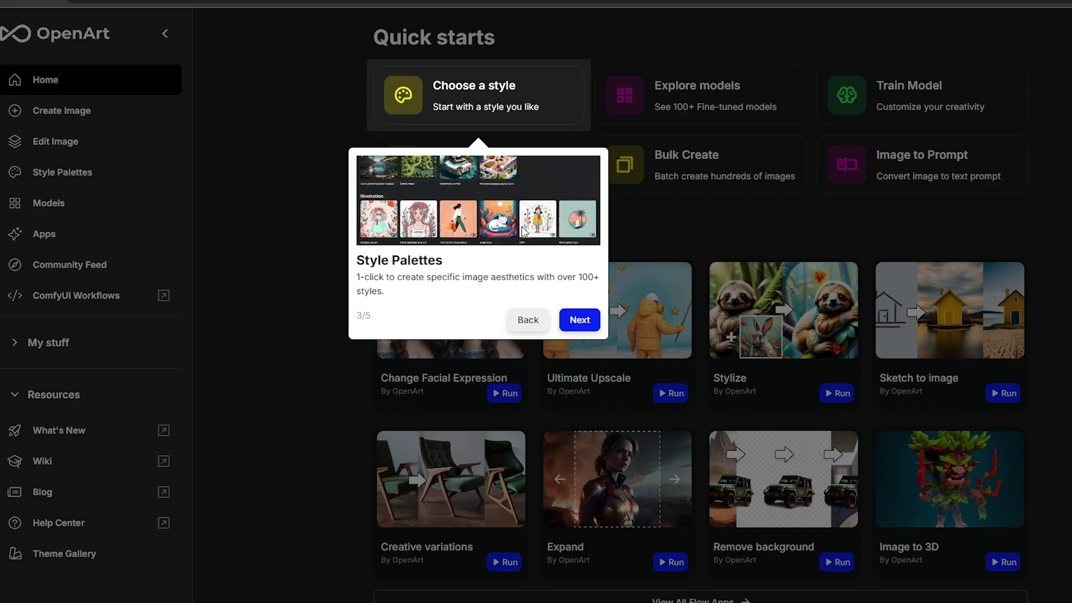
left_click(588, 322)
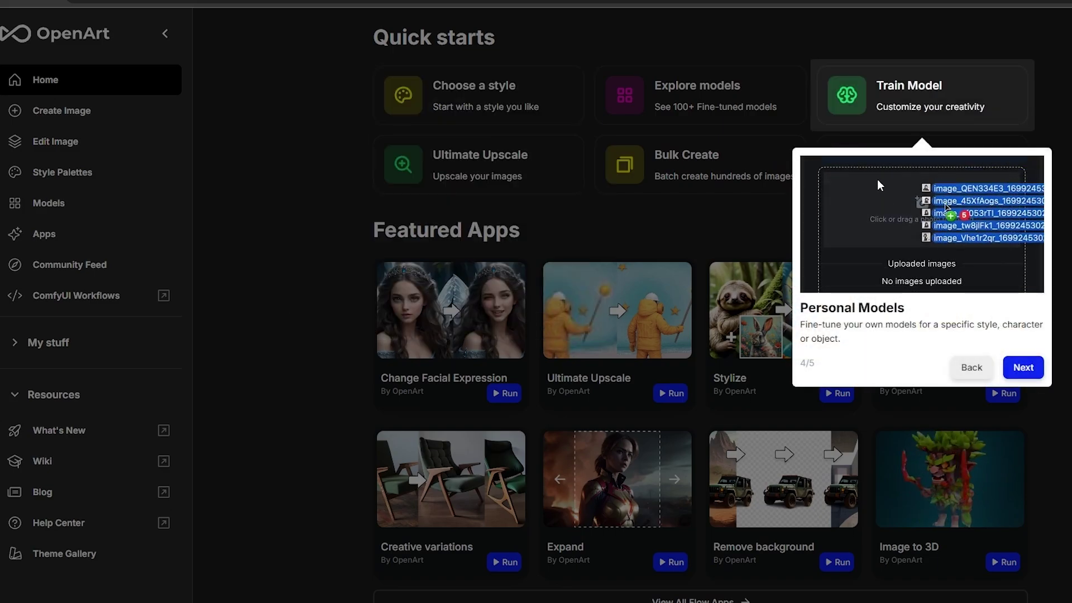
left_click(1025, 370)
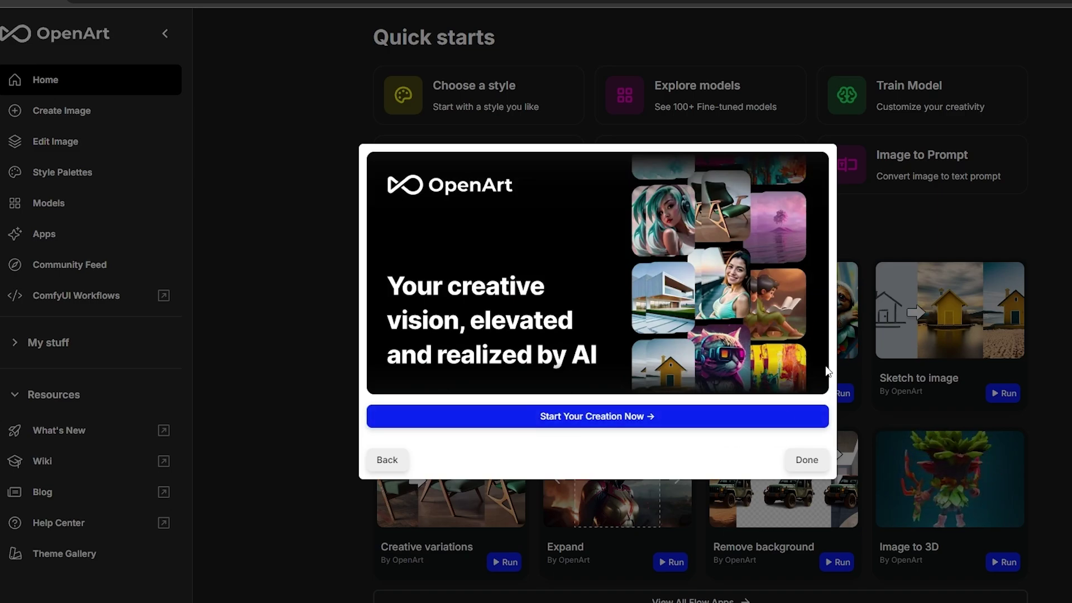
left_click(808, 460)
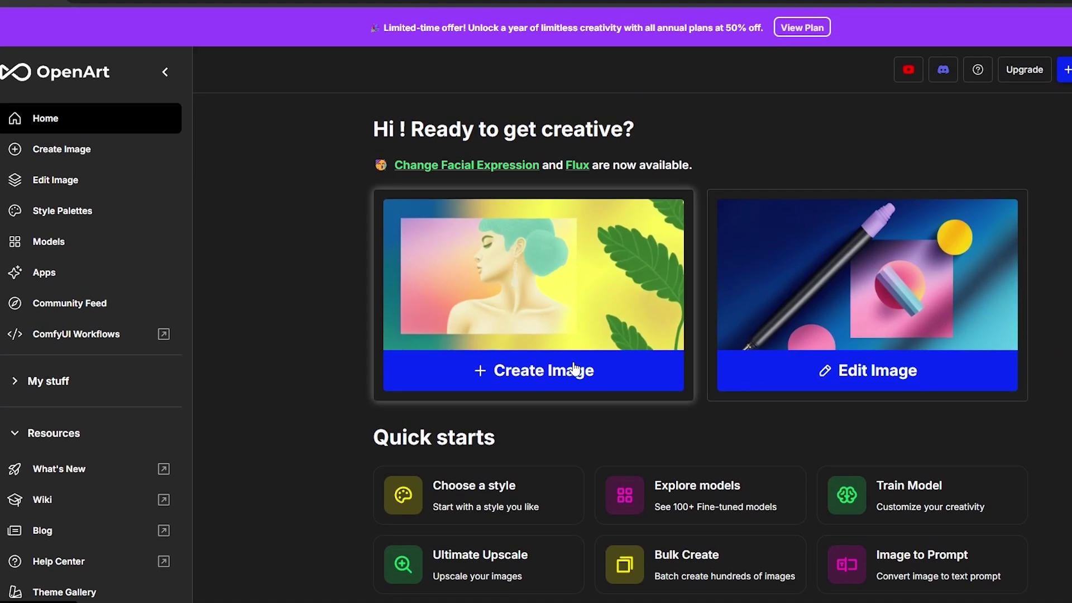
scroll(569, 372, "down", 1)
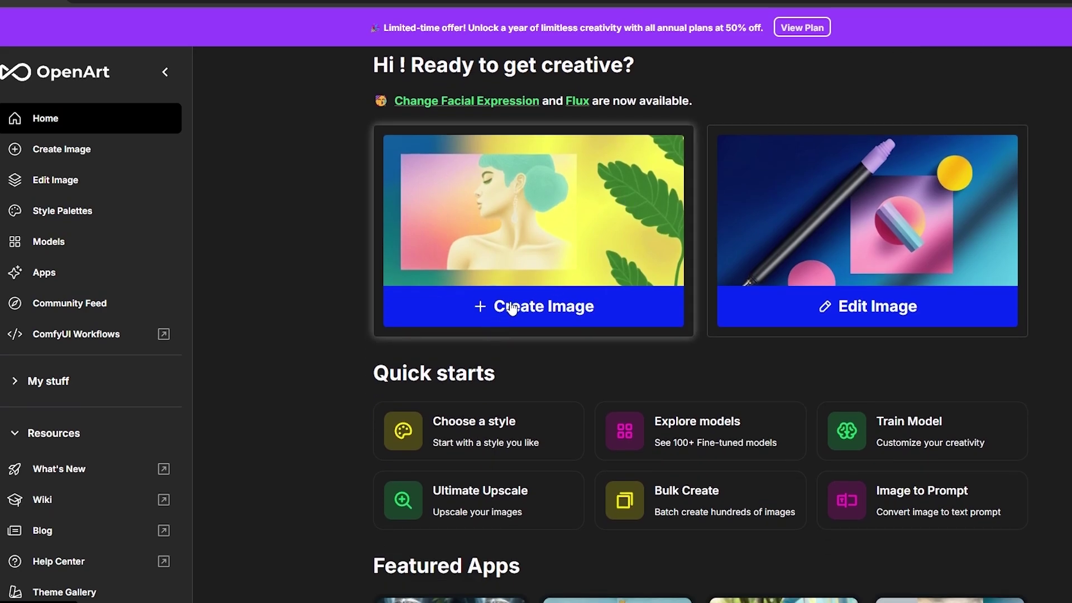
scroll(512, 308, "down", 2)
left_click_drag(372, 245, 494, 241)
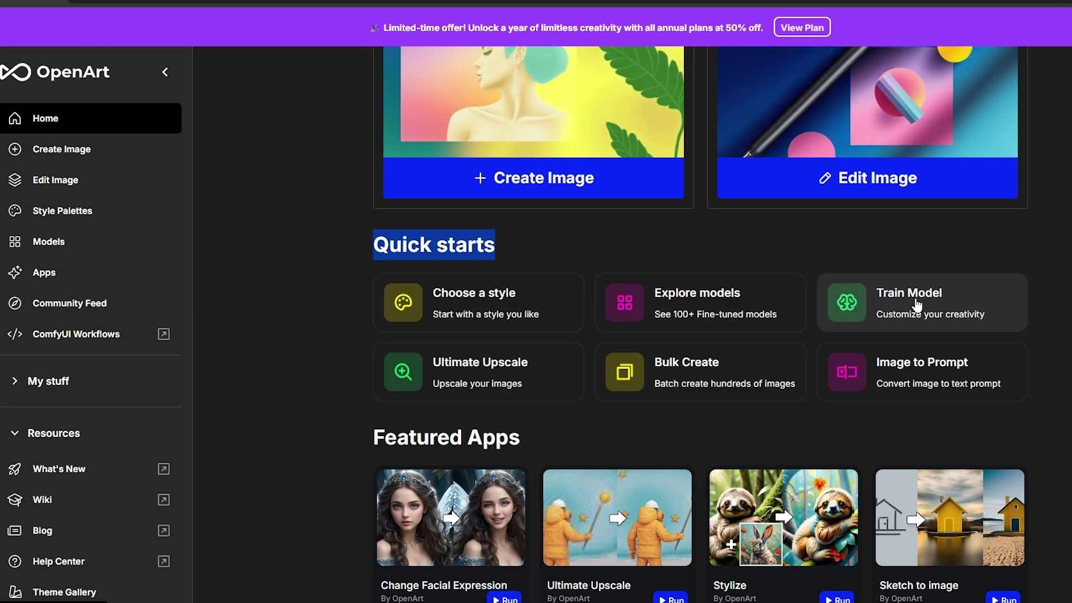
scroll(917, 304, "down", 3)
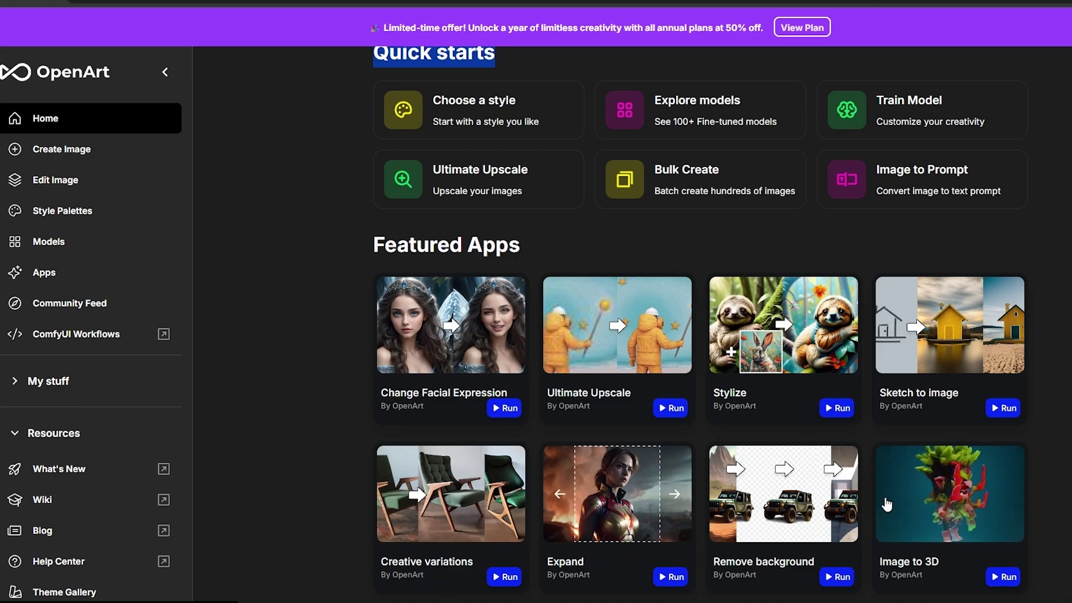
scroll(982, 474, "down", 6)
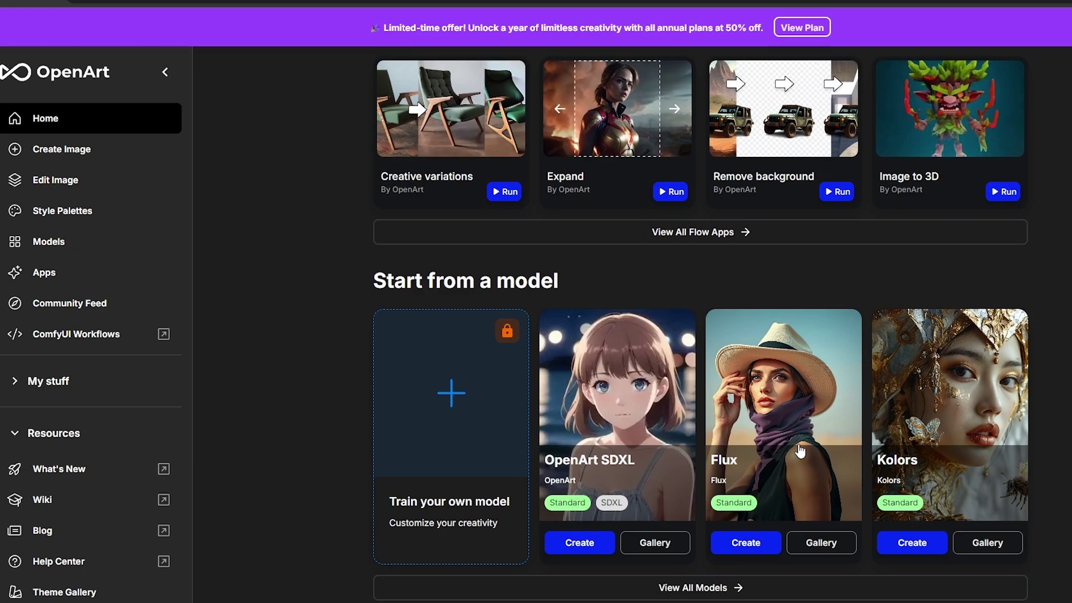
left_click_drag(531, 281, 406, 280)
scroll(655, 336, "down", 4)
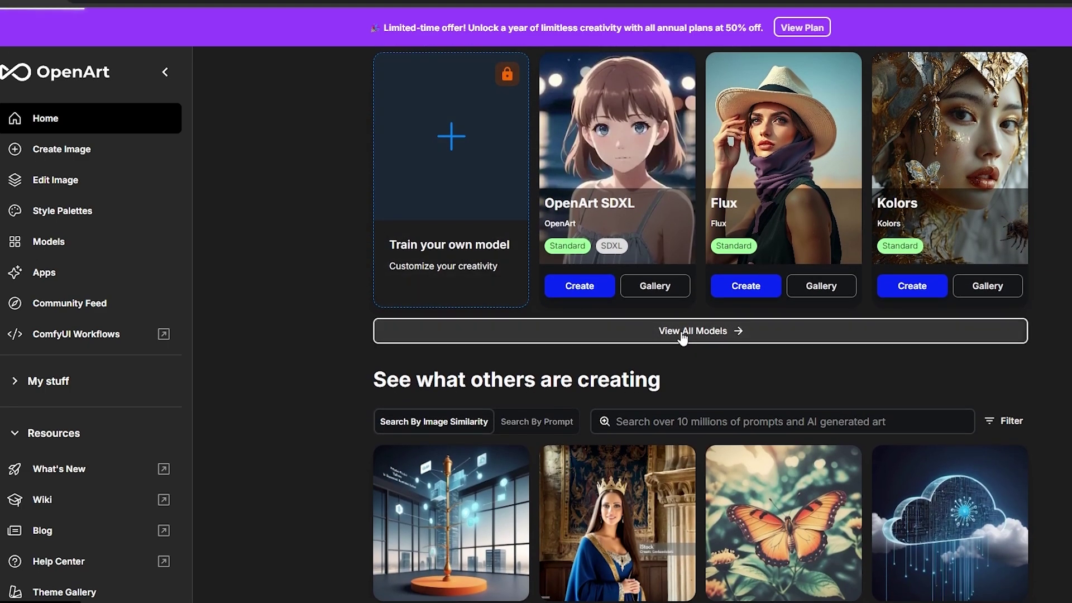
Step: Browse the full Models list, then return to the Home page with Alt+Left
left_click(683, 332)
scroll(691, 338, "down", 4)
scroll(807, 388, "down", 5)
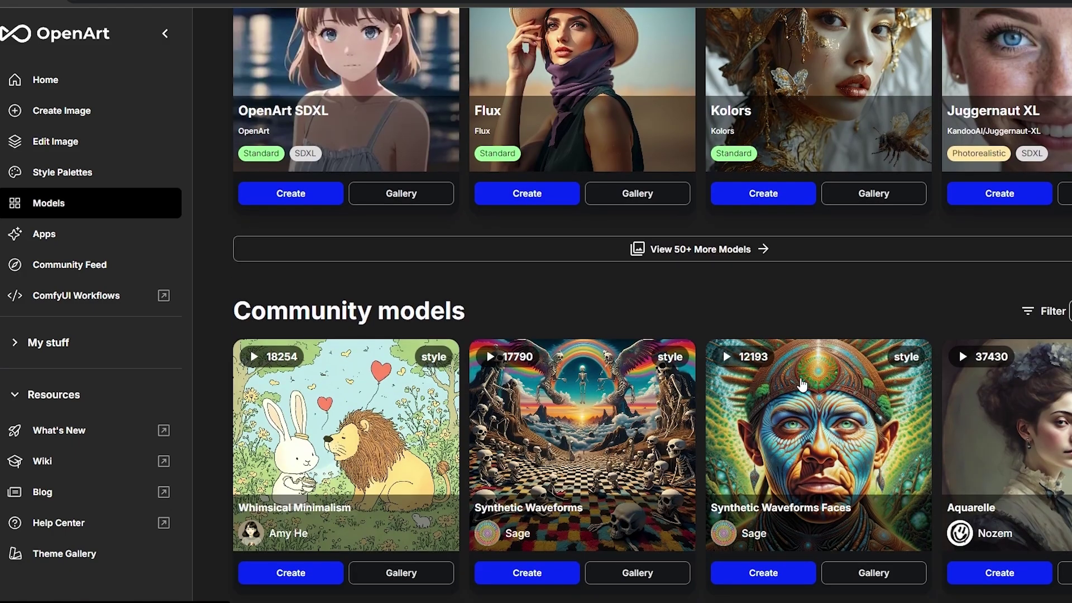
scroll(301, 389, "down", 3)
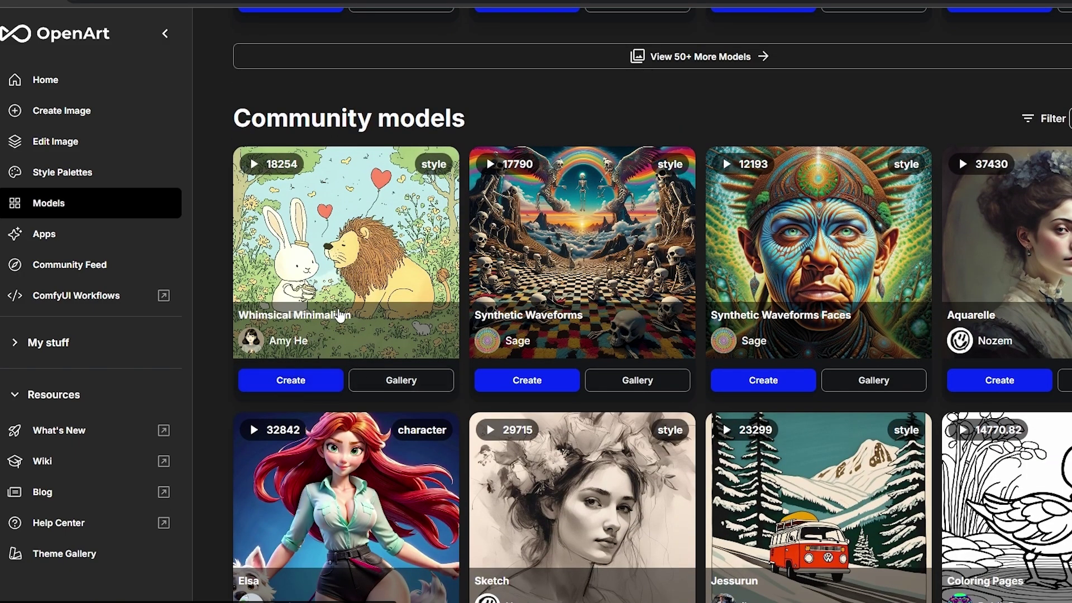
scroll(649, 286, "down", 3)
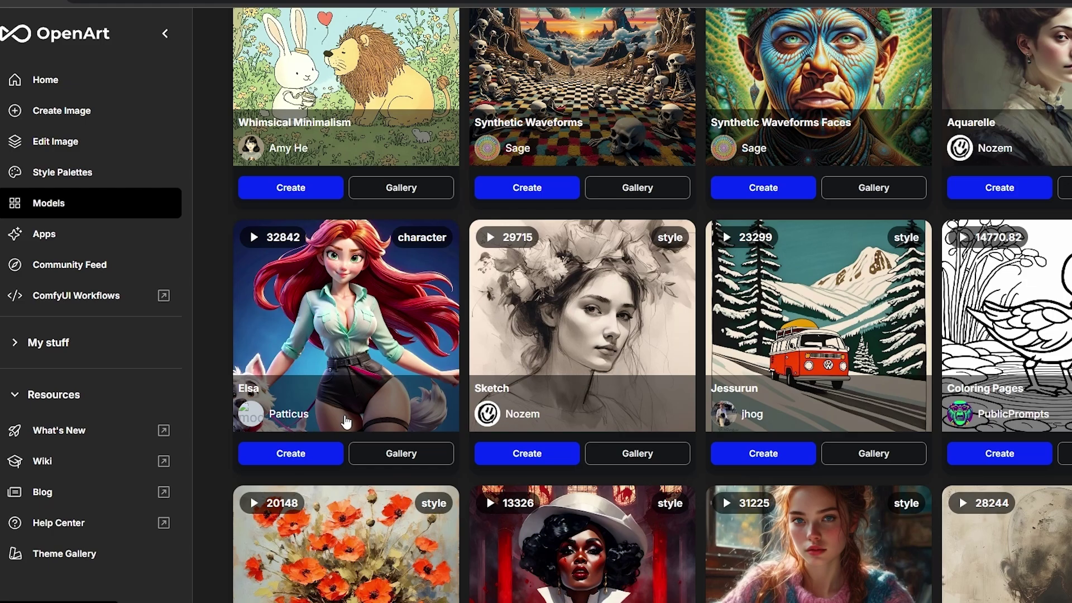
scroll(770, 411, "down", 4)
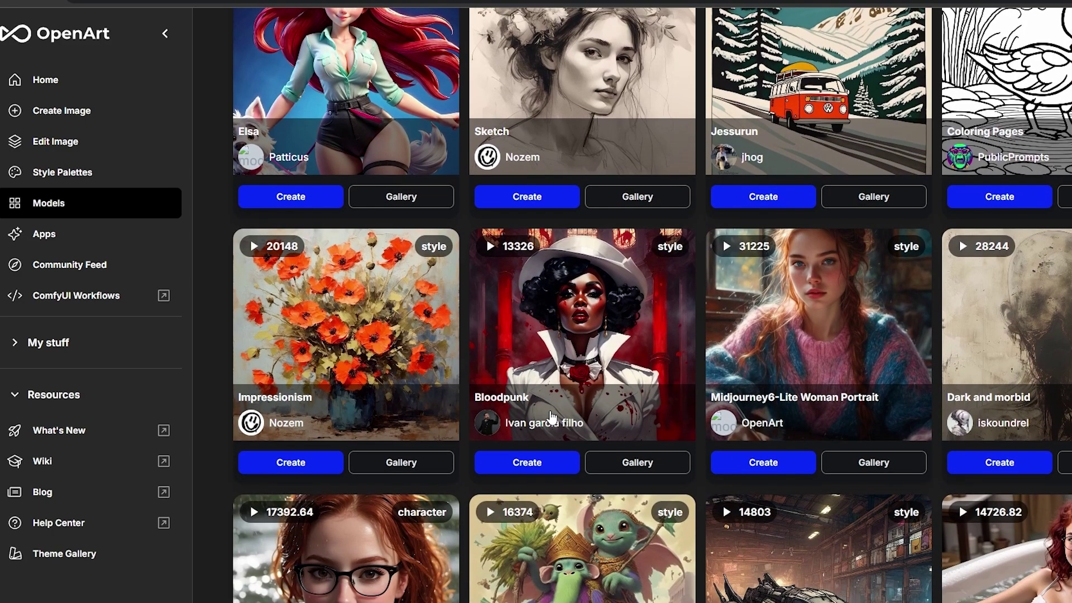
scroll(807, 484, "up", 7)
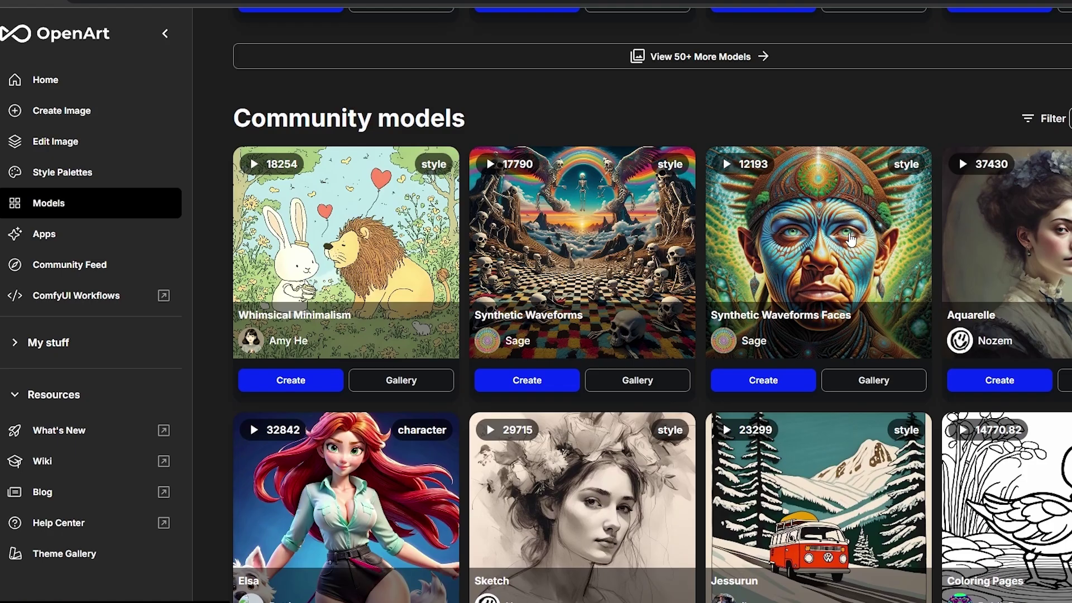
scroll(1057, 494, "down", 9)
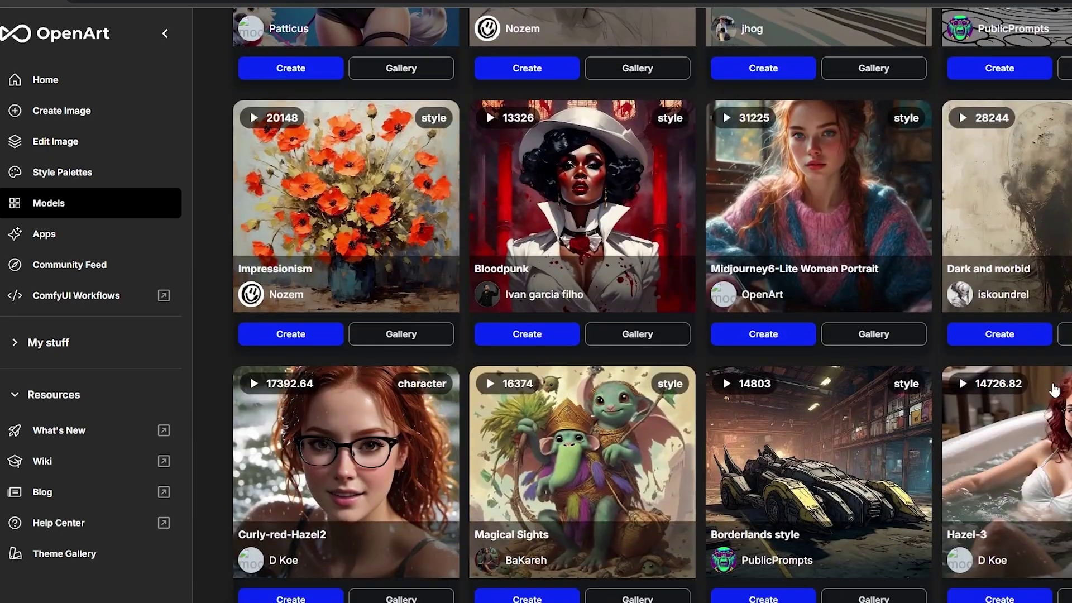
scroll(502, 357, "up", 13)
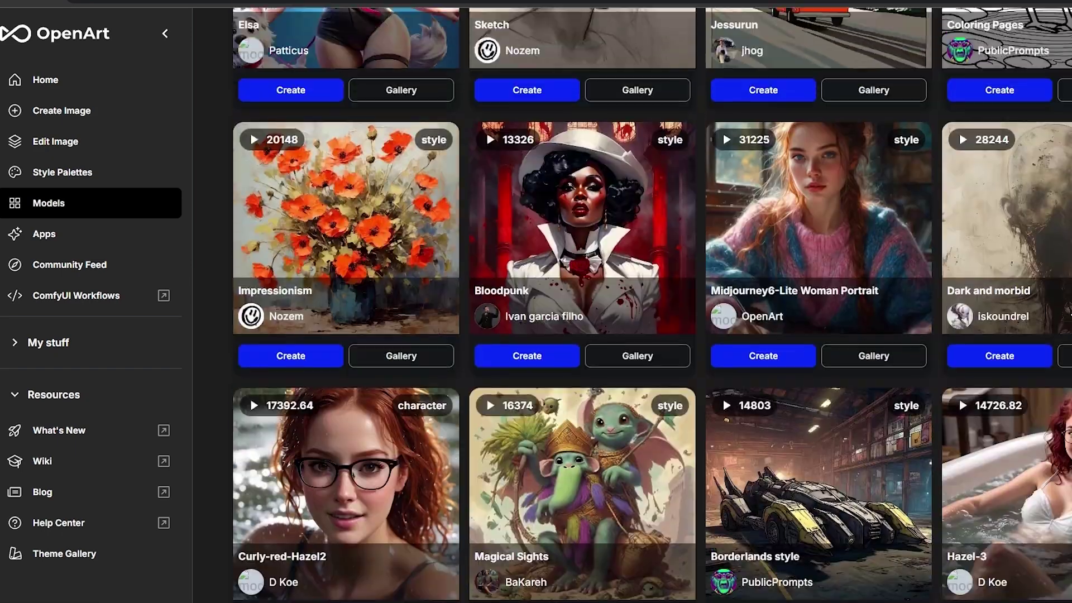
scroll(468, 354, "up", 5)
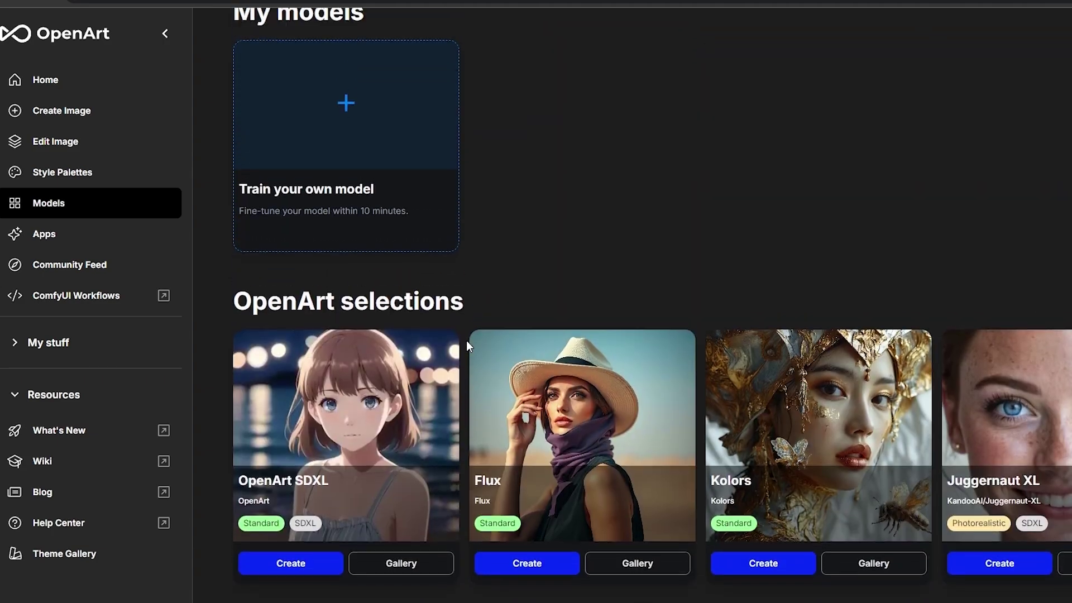
key("alt+Left")
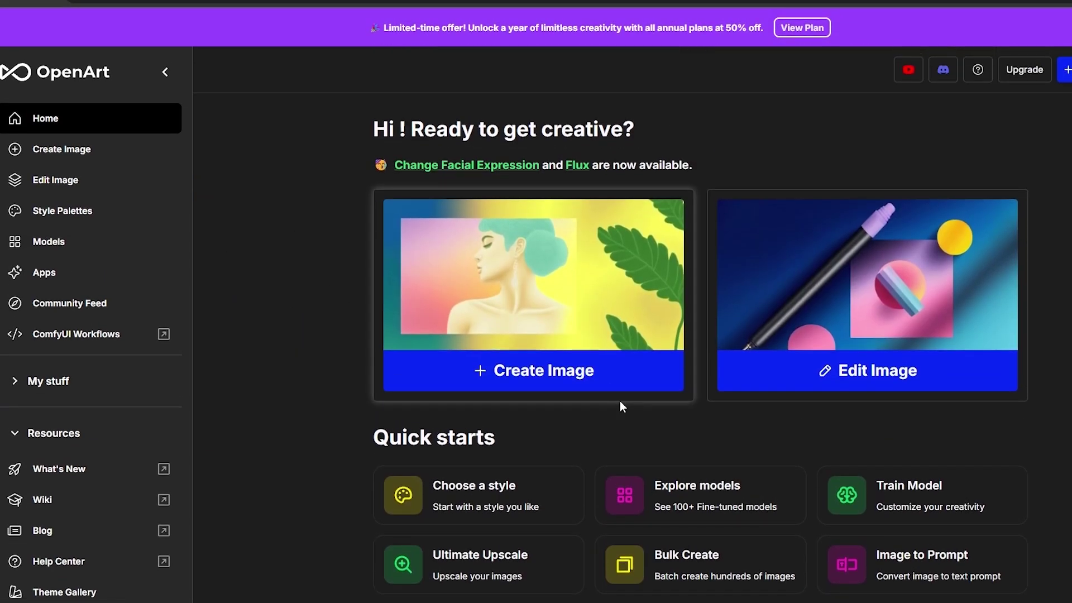
Step: Open Create Image and complete its intro tour covering model choice and image guidance
left_click(567, 382)
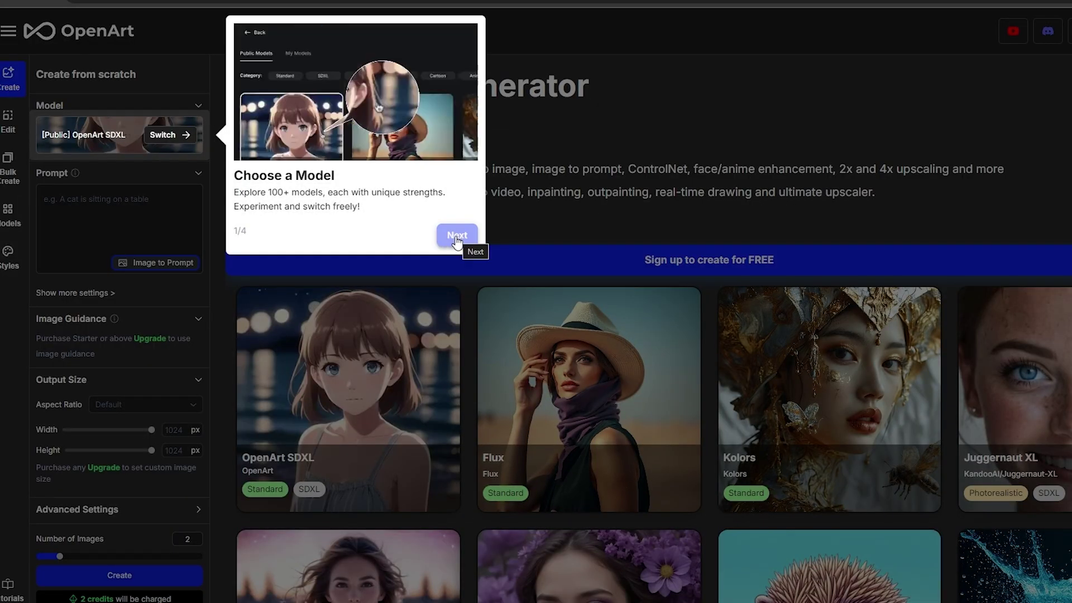
left_click(457, 236)
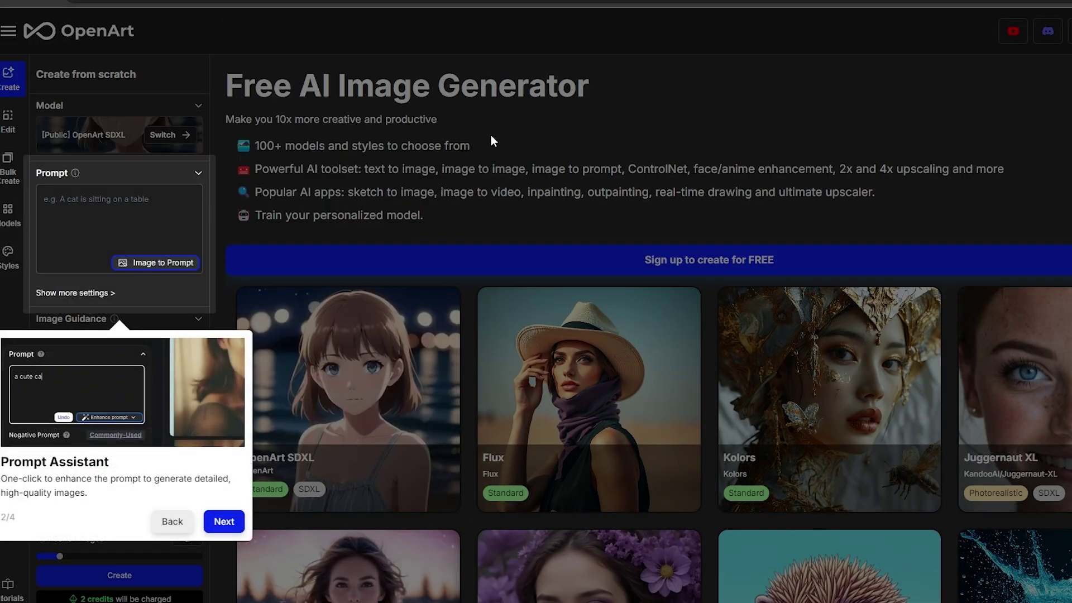
left_click(236, 523)
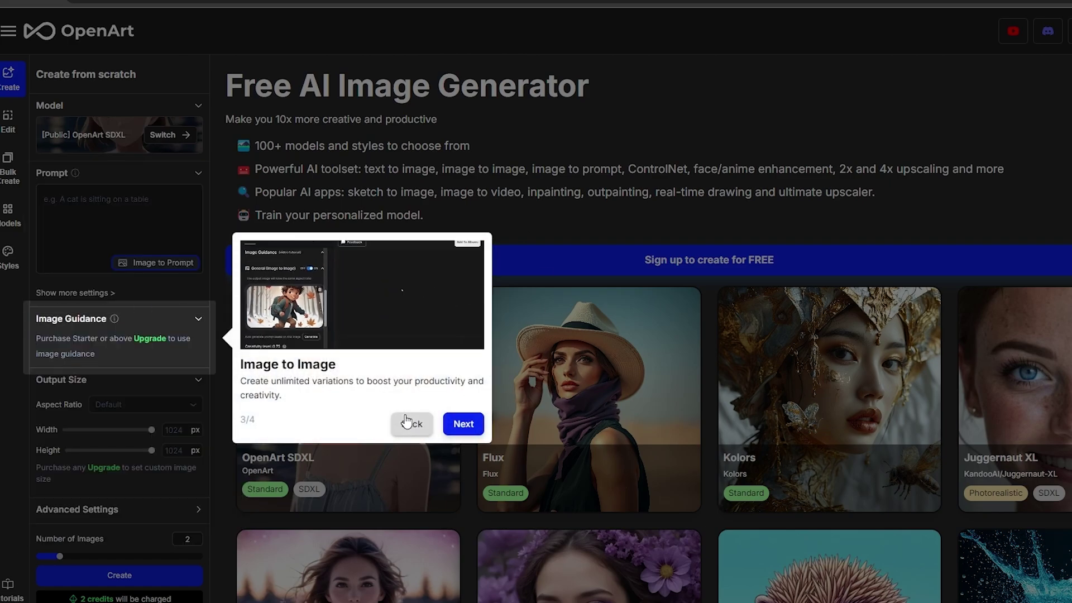
left_click(465, 426)
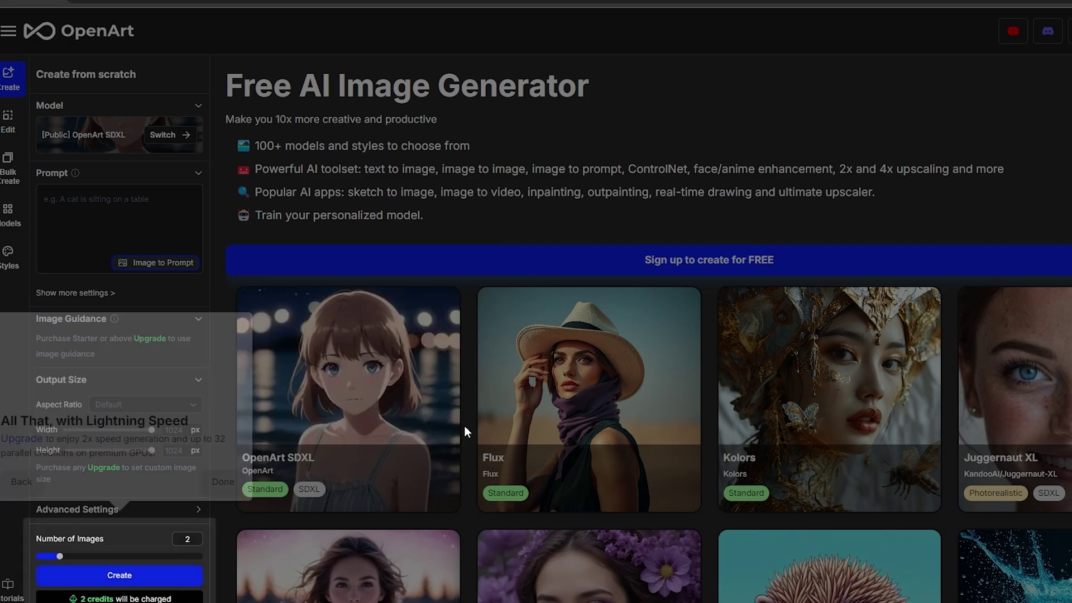
left_click(218, 486)
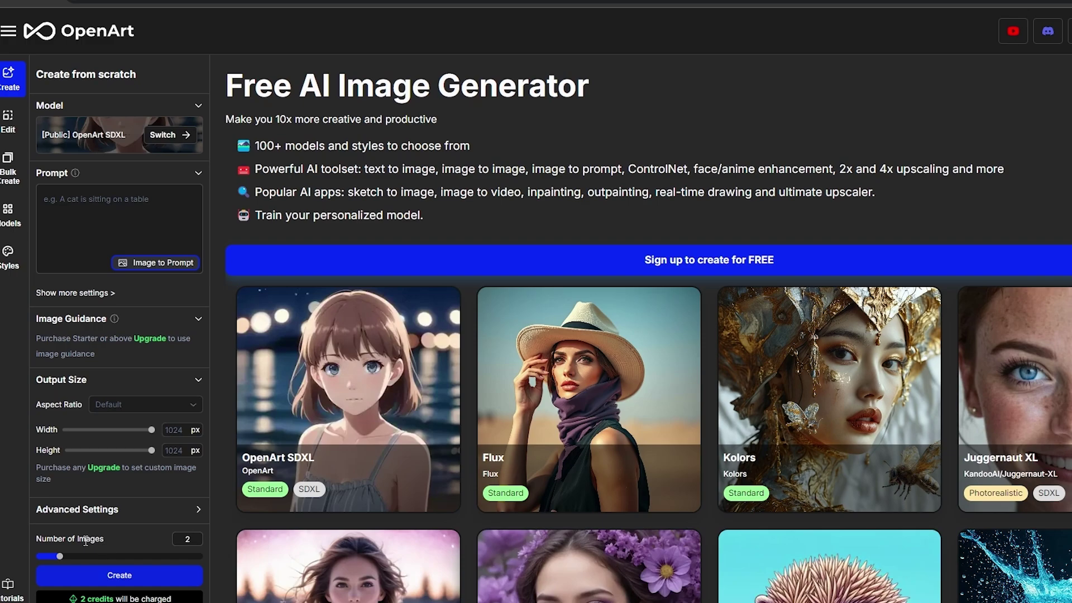
scroll(826, 391, "down", 8)
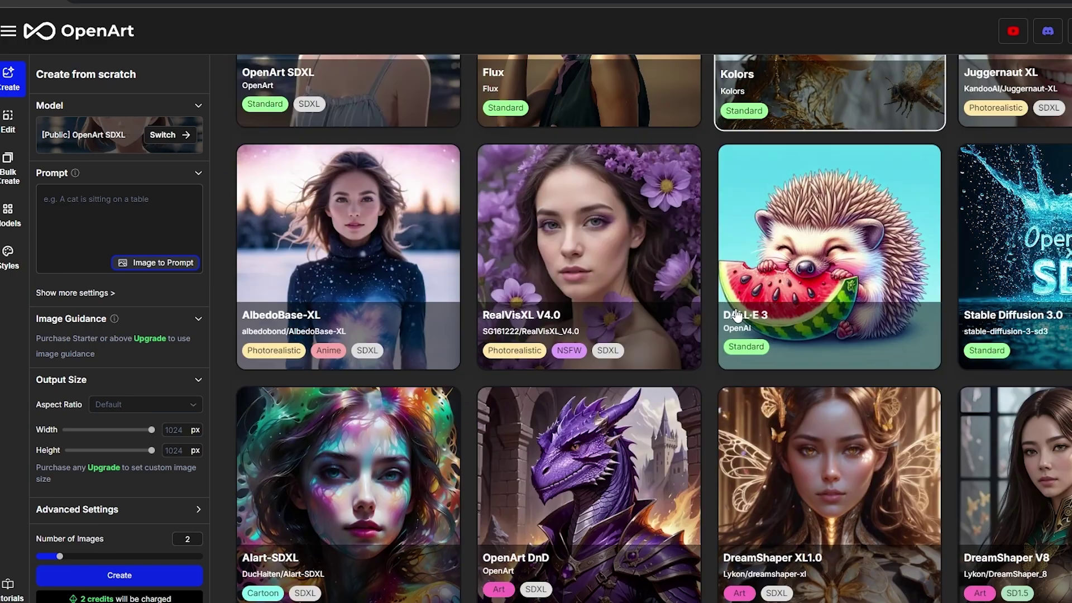
scroll(442, 286, "down", 7)
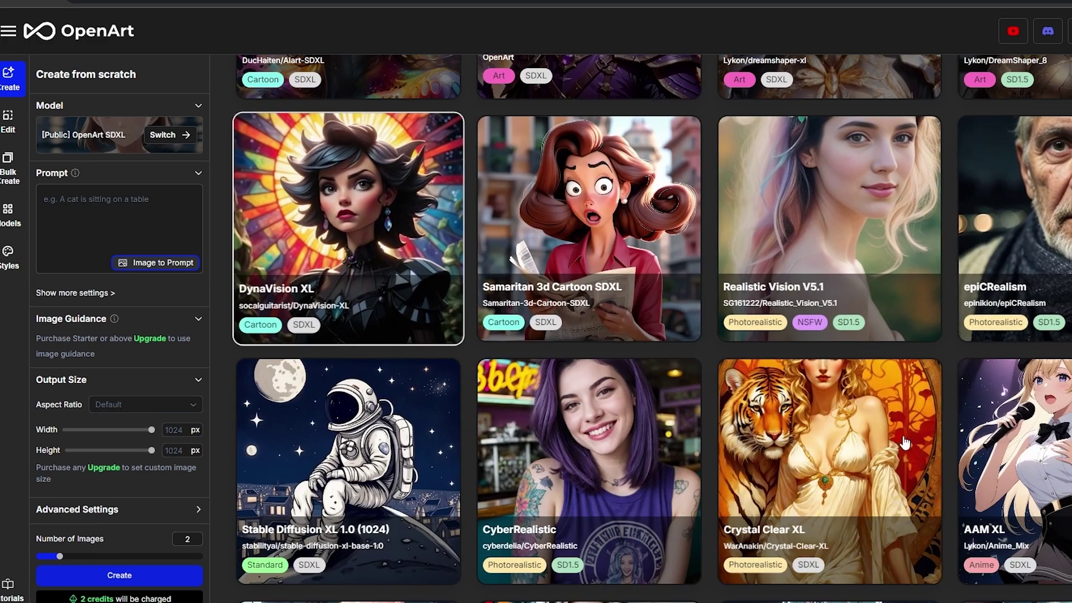
scroll(515, 306, "down", 3)
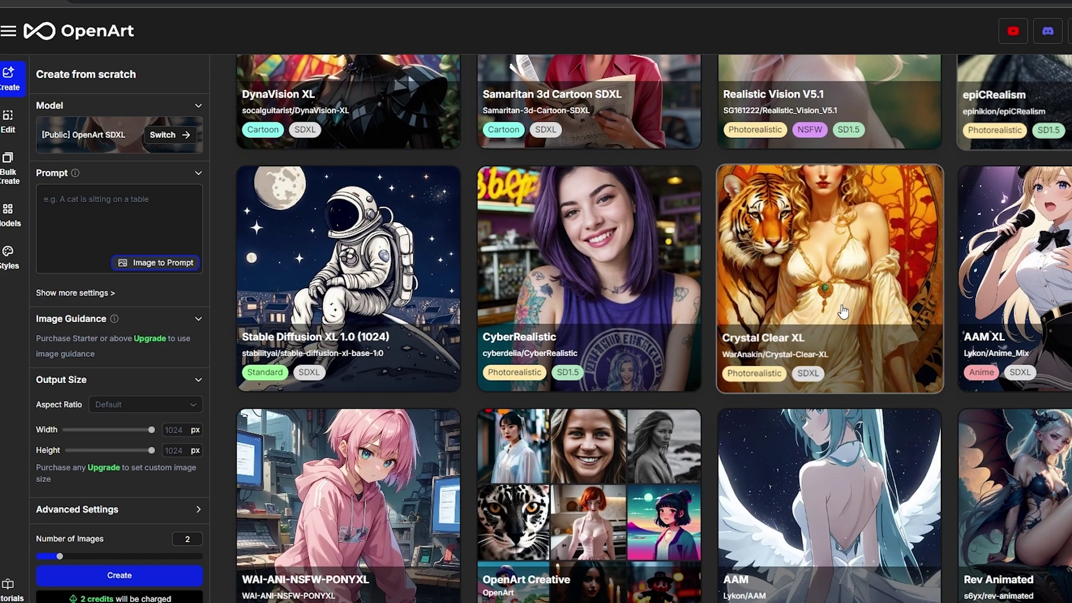
scroll(367, 282, "down", 5)
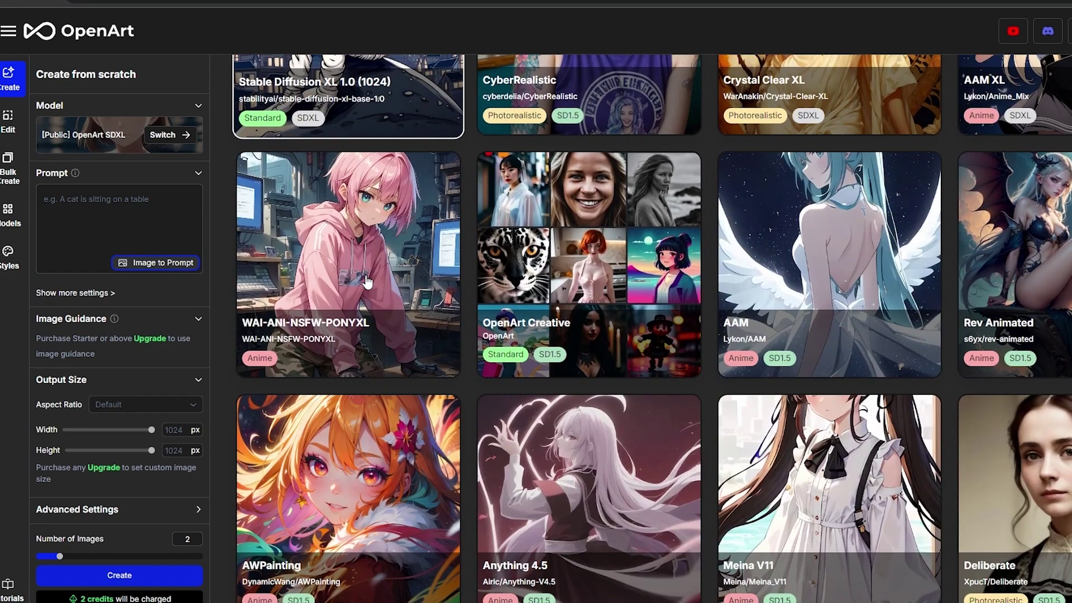
scroll(367, 282, "up", 5)
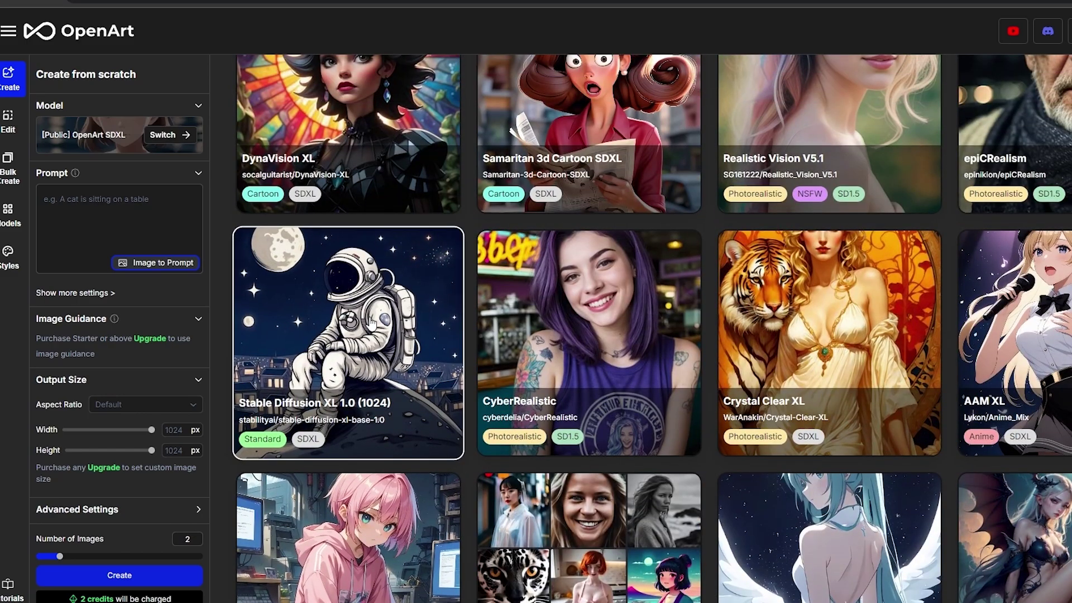
scroll(371, 323, "up", 10)
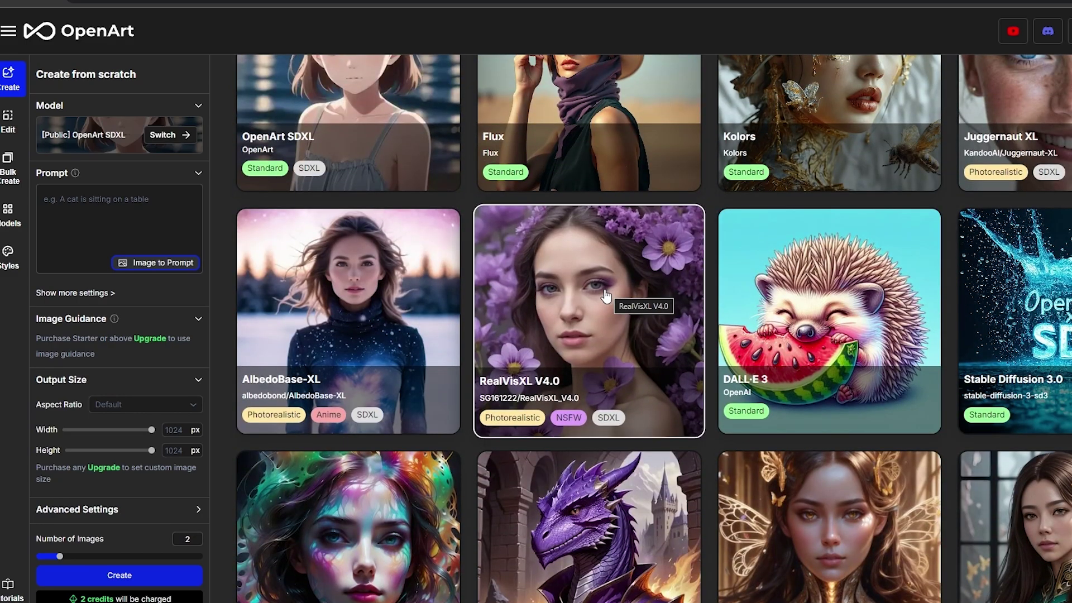
scroll(605, 296, "up", 3)
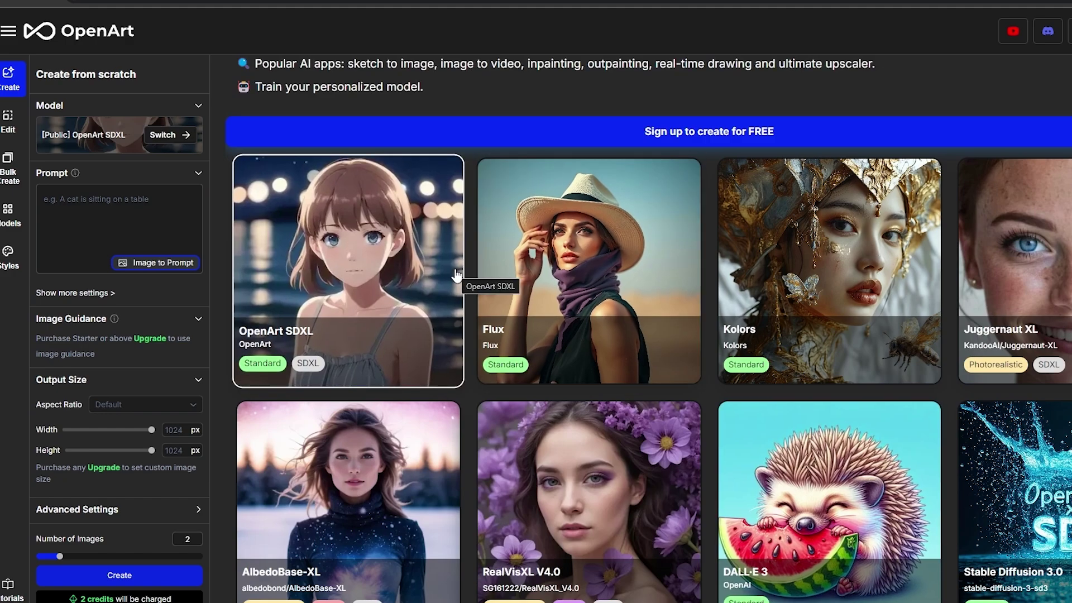
scroll(713, 304, "up", 2)
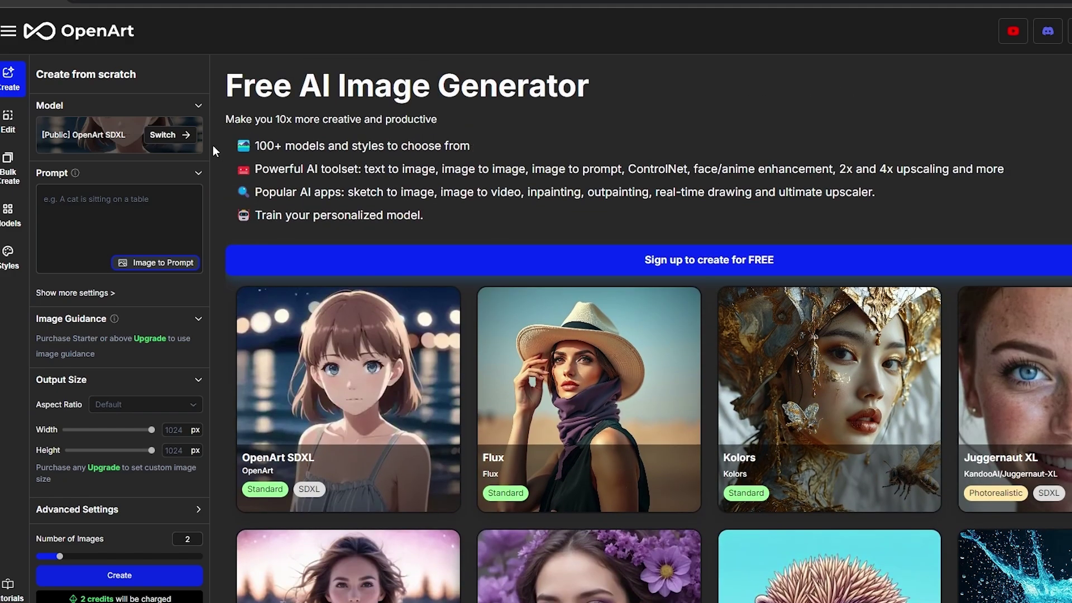
Step: Browse the Public Models grid and choose Stable Diffusion XL 1.0 (1024) instead of OpenArt SDXL
left_click(169, 140)
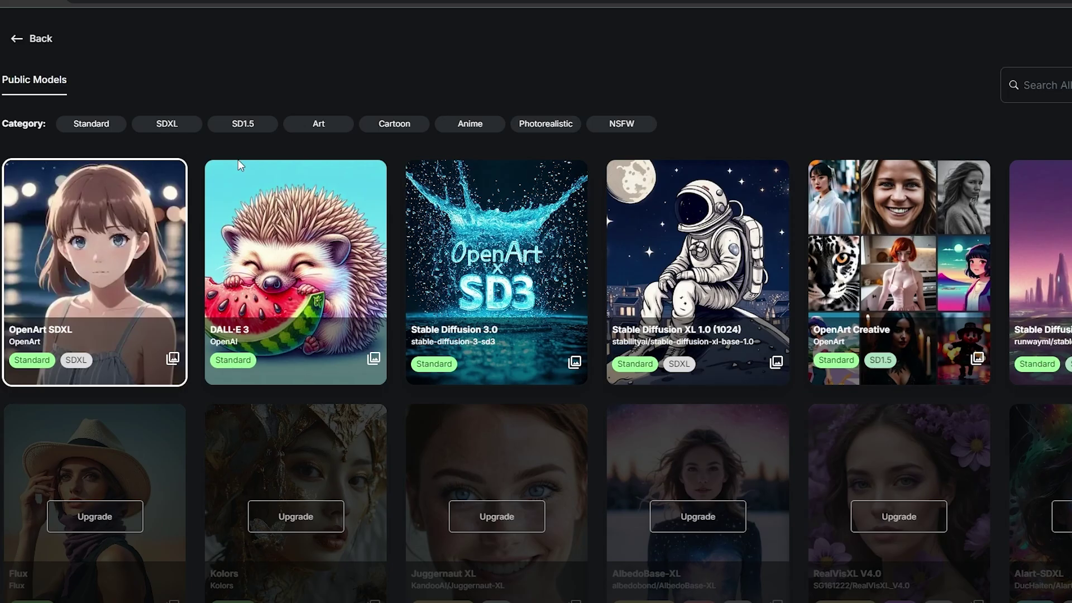
scroll(670, 287, "down", 5)
scroll(670, 287, "up", 5)
scroll(27, 337, "down", 12)
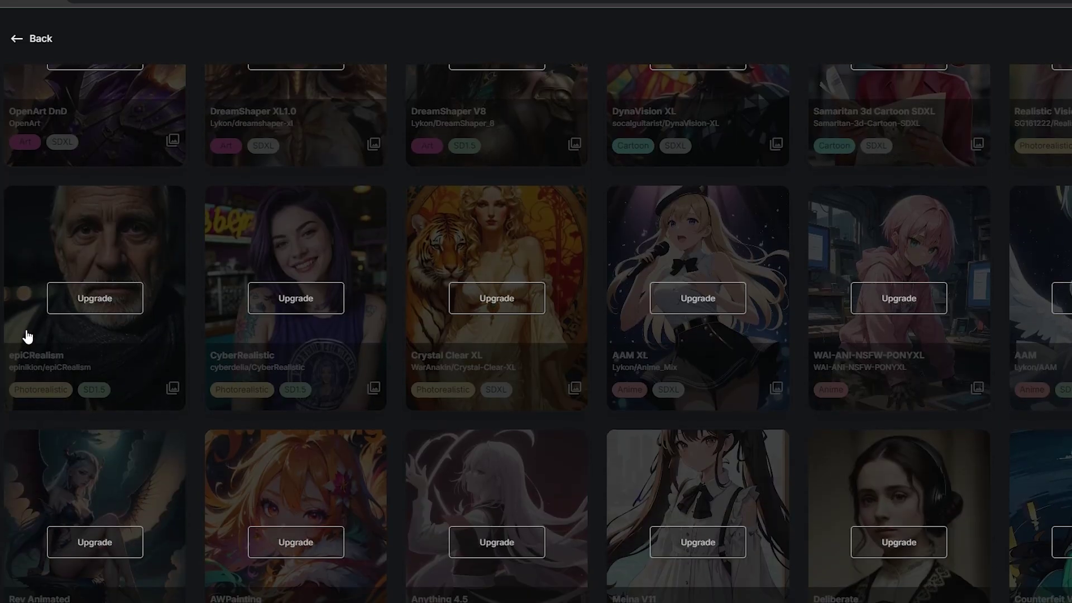
scroll(713, 360, "down", 8)
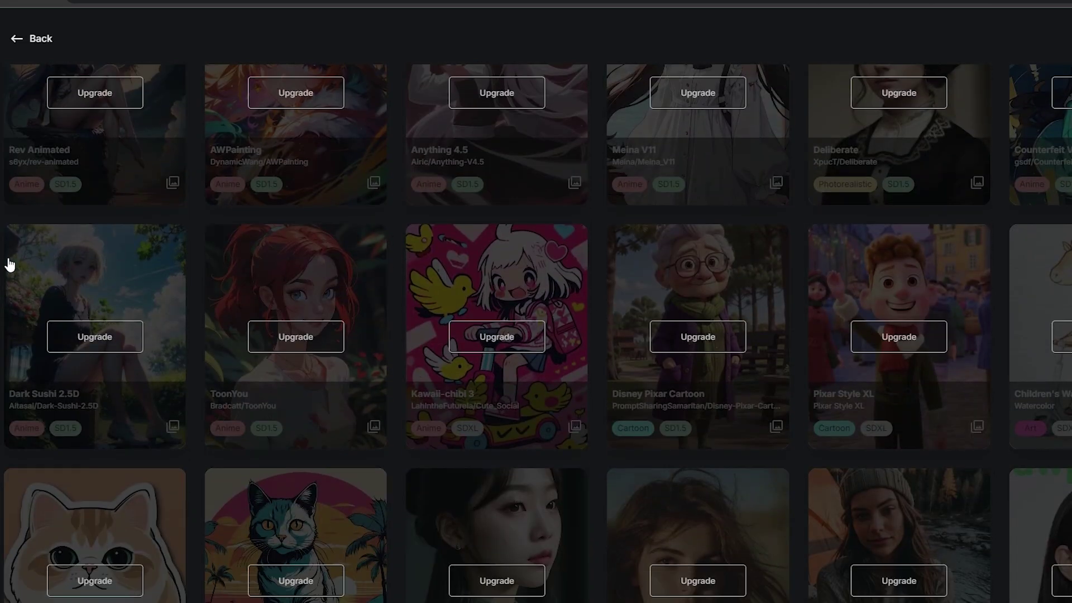
scroll(8, 265, "up", 20)
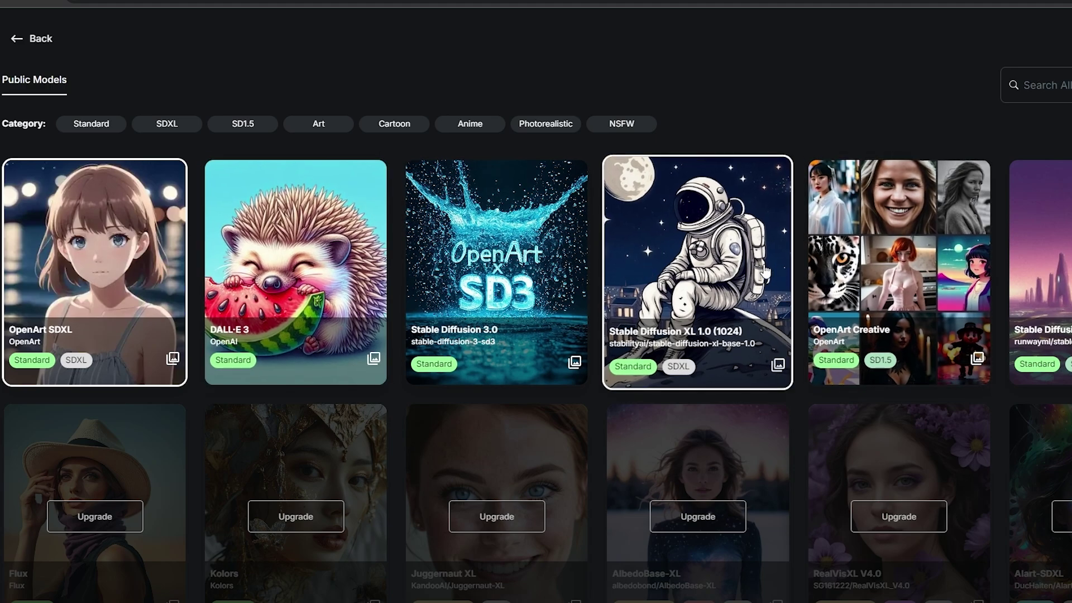
left_click(710, 274)
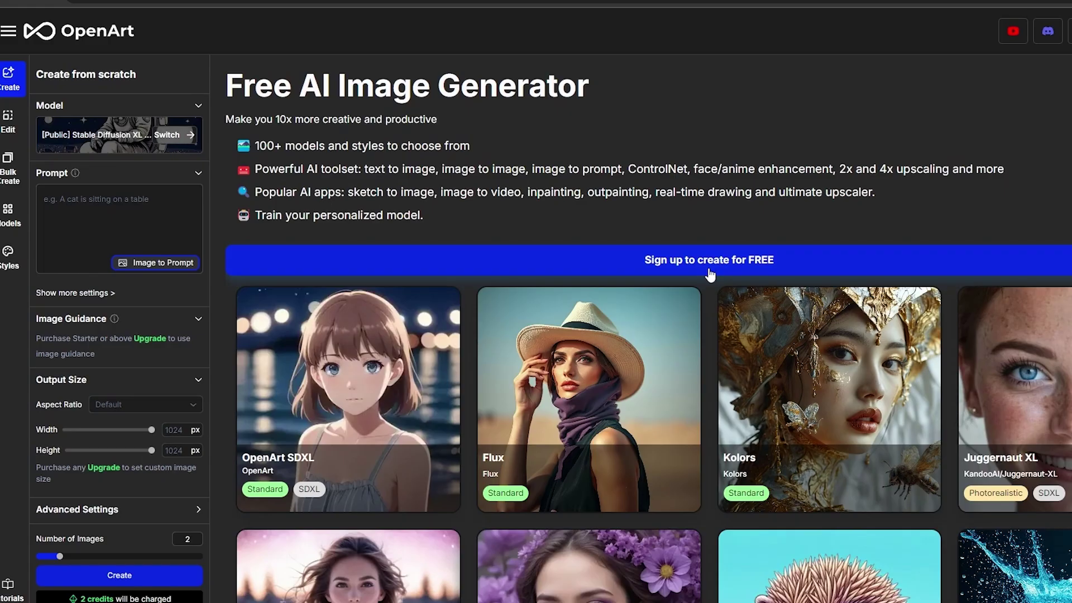
Step: Sign in with Google through the 'Sign up to create for FREE' banner for a free trial
left_click(128, 204)
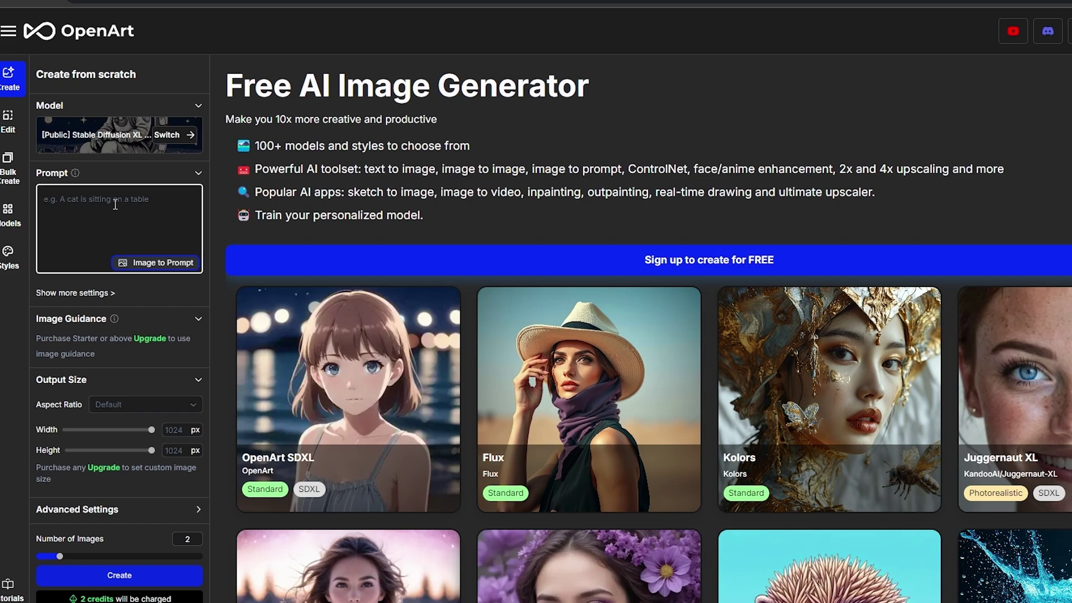
left_click(145, 265)
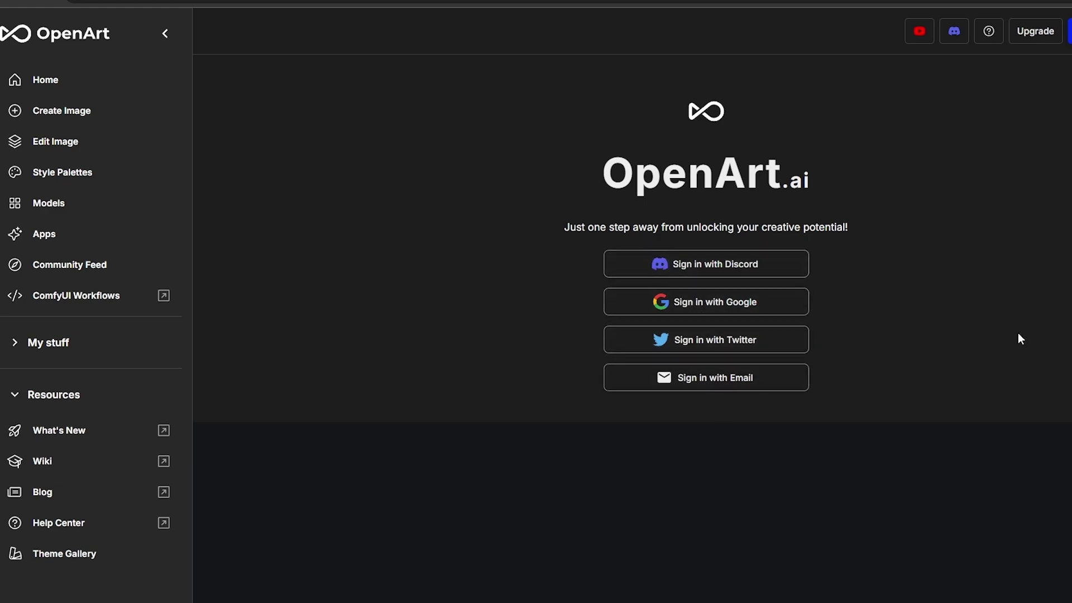
left_click(730, 304)
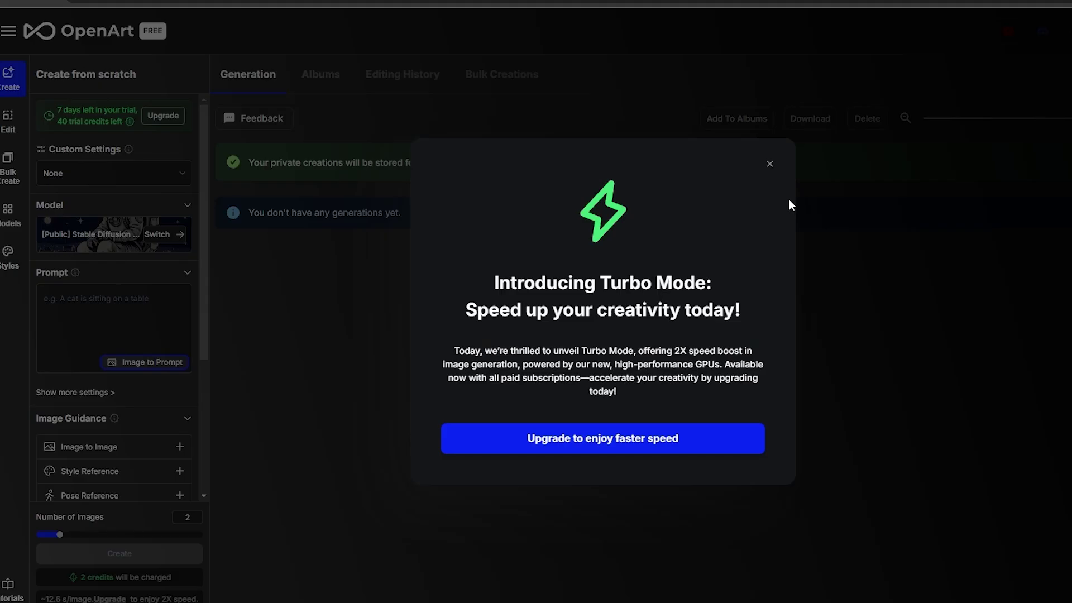
Step: Close the Turbo Mode announcement and open 'View 100+ more style presets' from Custom Settings
left_click(769, 166)
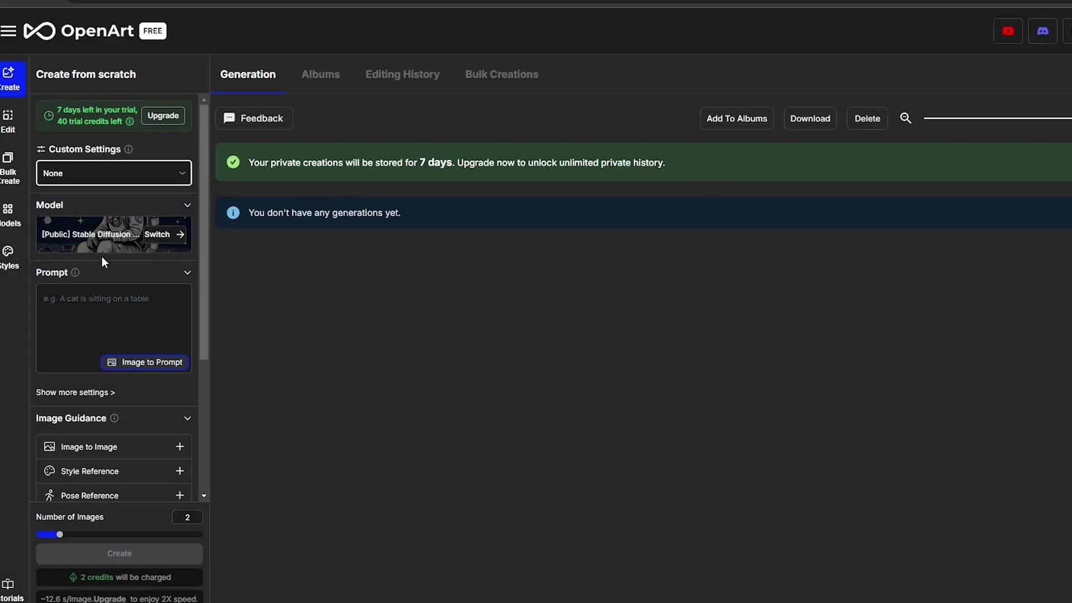
left_click(68, 173)
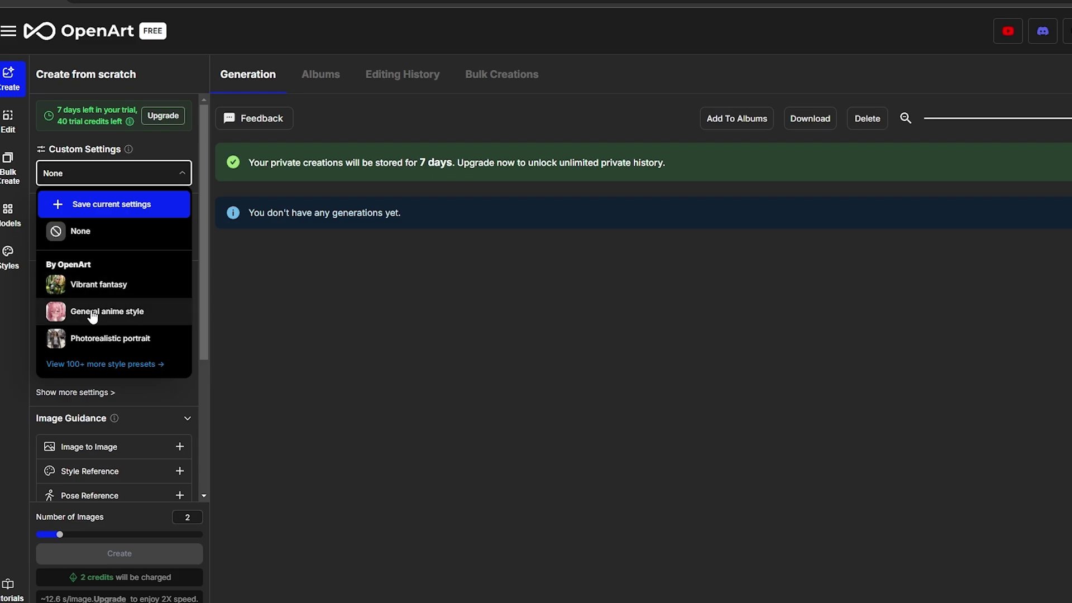
left_click(99, 364)
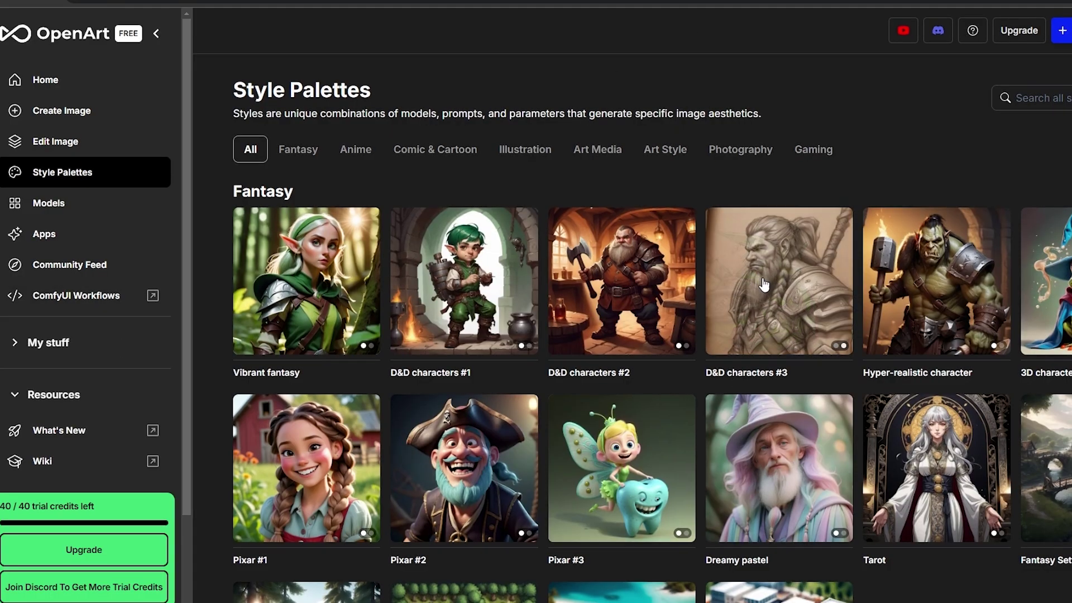
Step: Scroll through the Fantasy style presets on the Style Palettes page
scroll(763, 285, "down", 5)
scroll(971, 383, "down", 8)
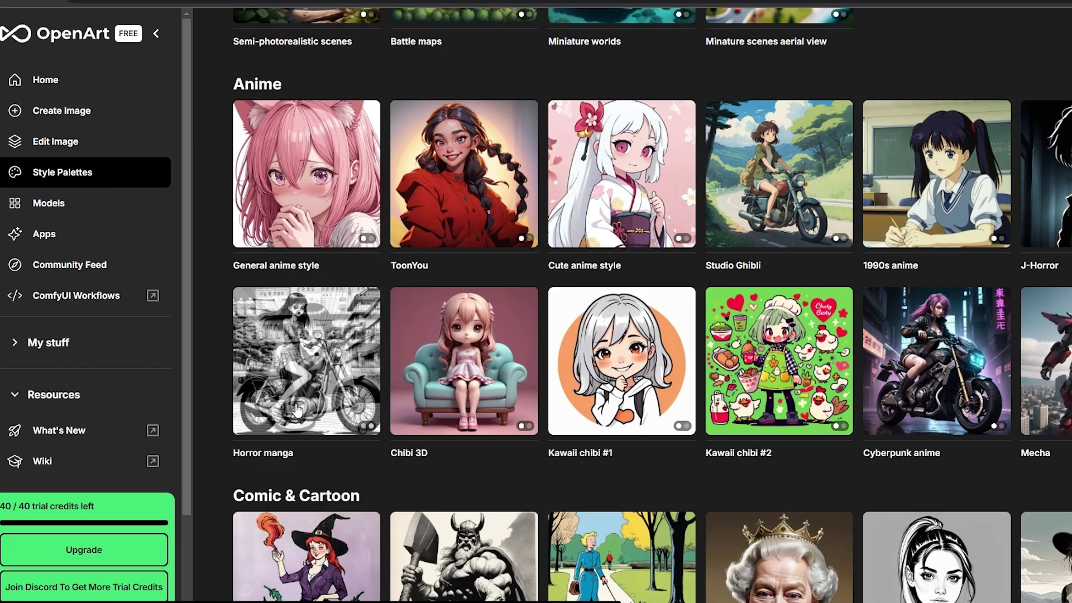
scroll(706, 430, "down", 4)
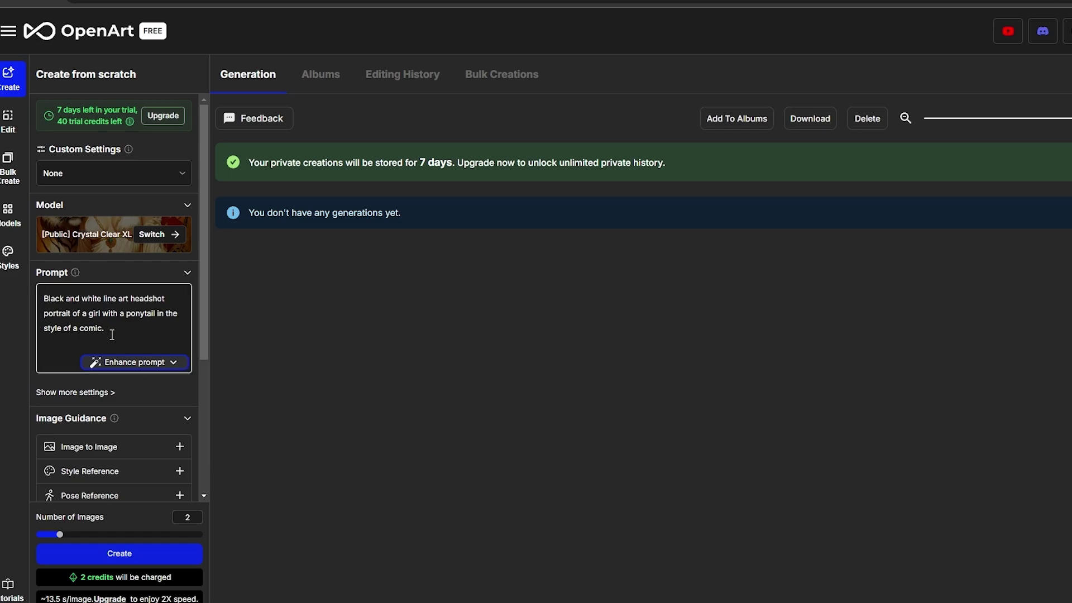
Step: Select the prompt text, briefly expand and collapse Image to Image, then reopen the Custom Settings presets
left_click_drag(105, 329, 44, 297)
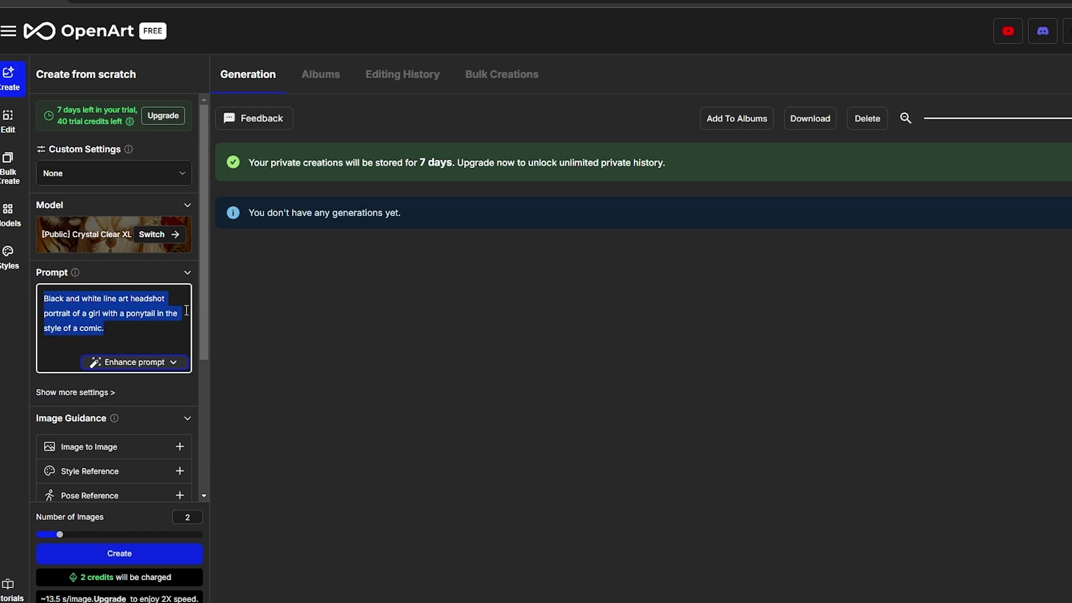
scroll(185, 368, "down", 4)
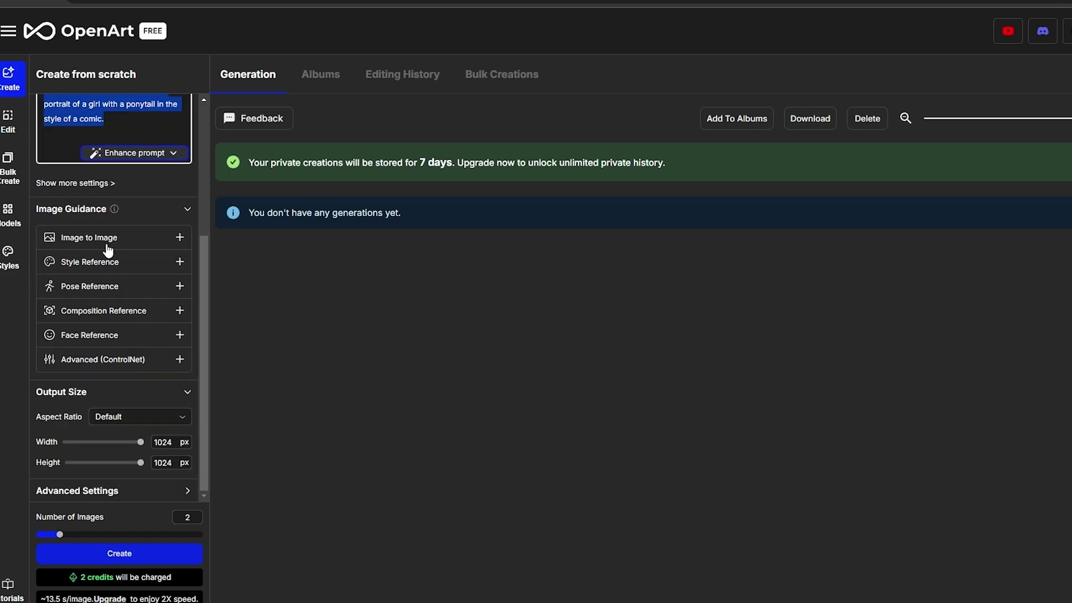
left_click(178, 239)
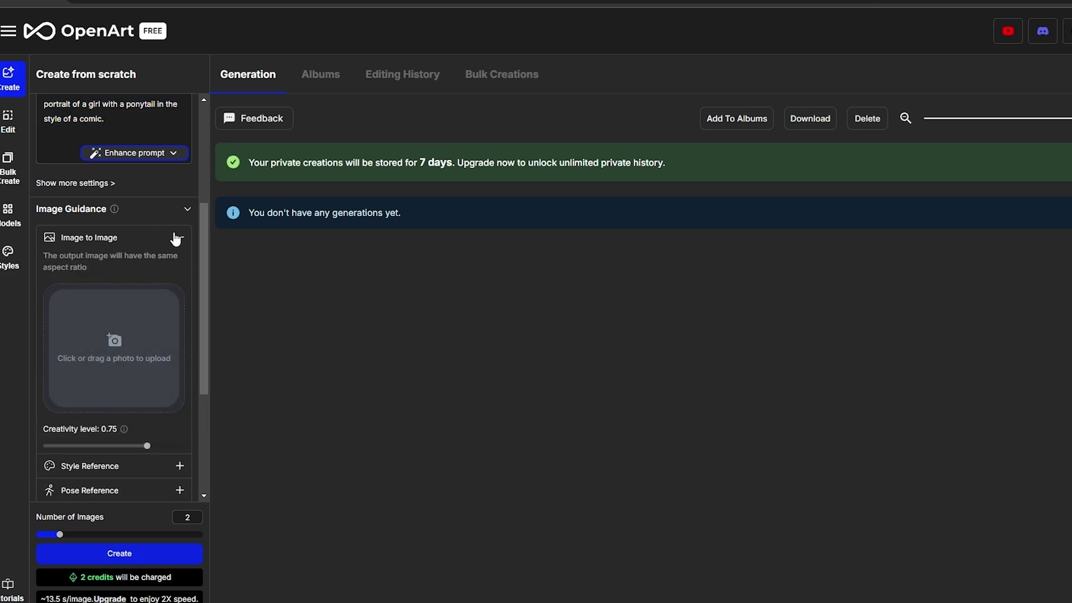
left_click(177, 237)
scroll(176, 239, "up", 4)
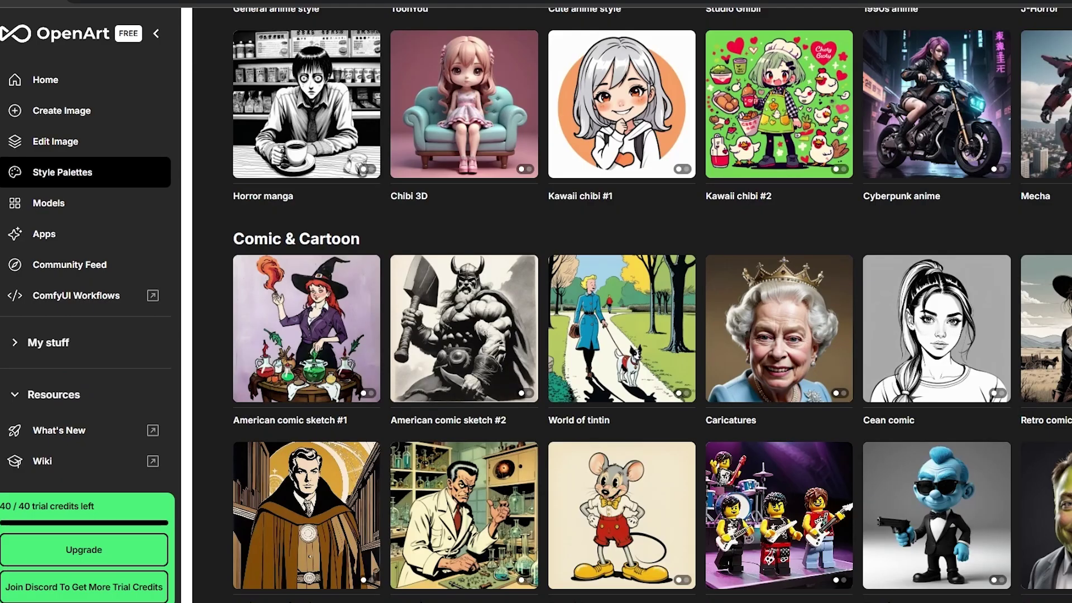
left_click(113, 173)
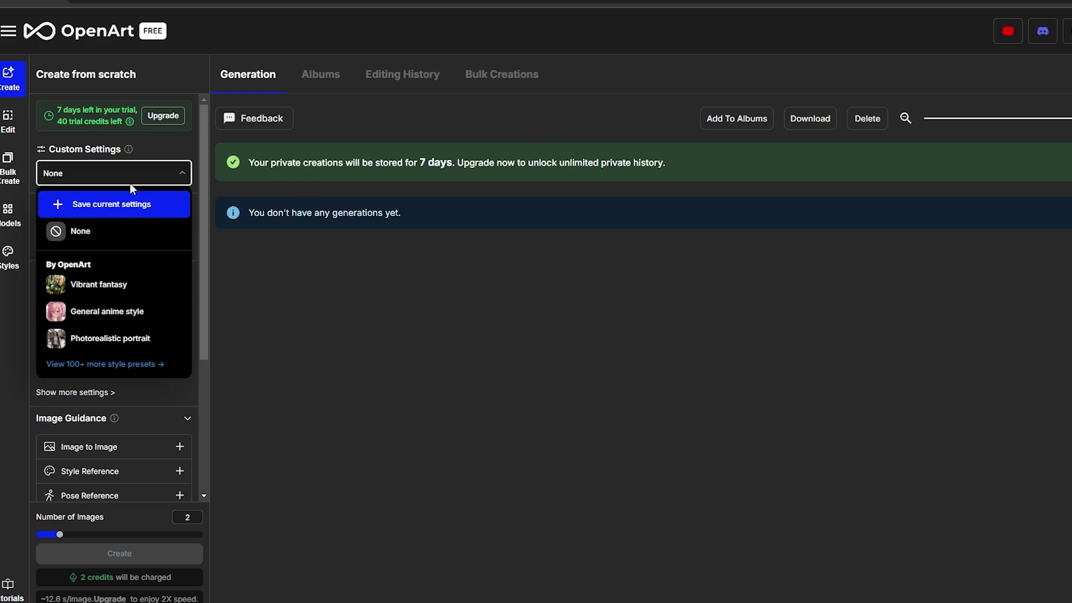
Step: Close the presets list and paste the evil-robot prompt into the Prompt box
left_click(124, 176)
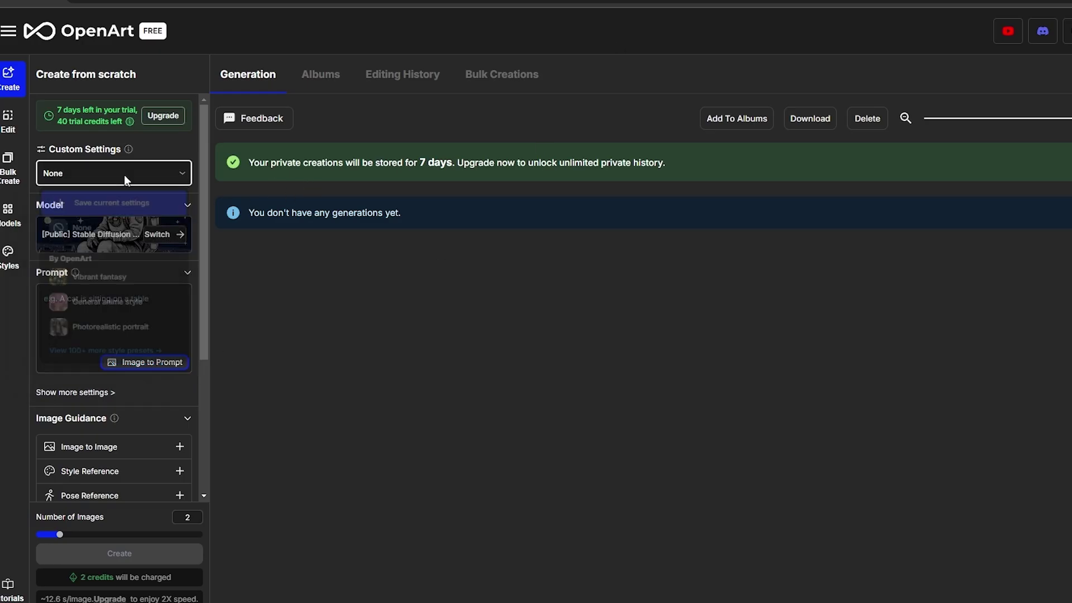
left_click(79, 312)
type("Evil robot above a human brain, super advanced technology, 8k resolution, hyper realistic, day, 35mm film, editorial, high fashion, 2023, the details of its skin and texture, off white by virgil abloh")
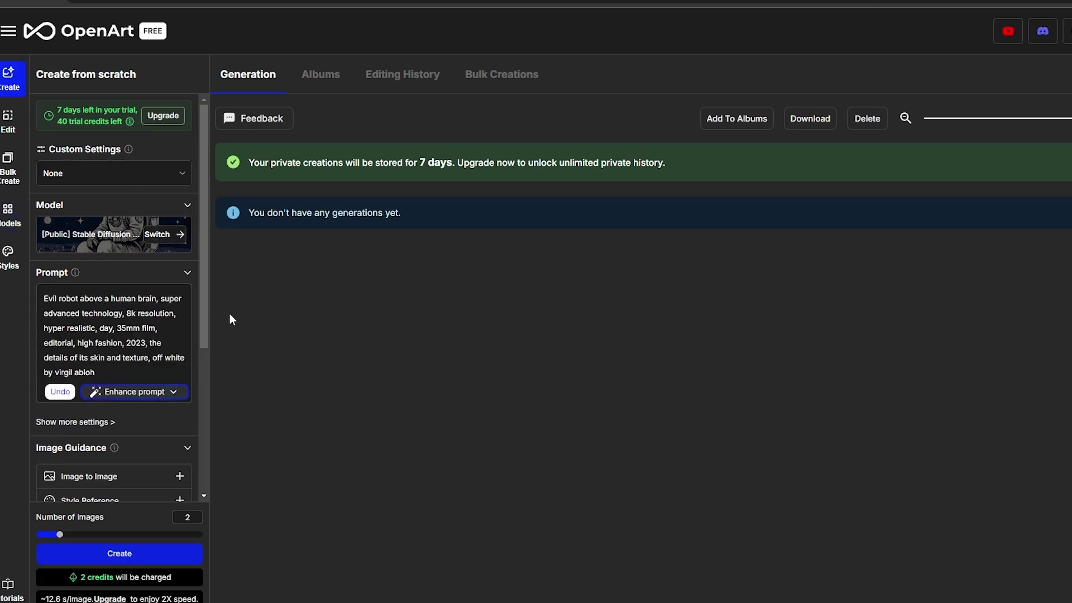
Step: Keep Output Size aspect ratio at Default and set the image count to 1
scroll(43, 322, "down", 3)
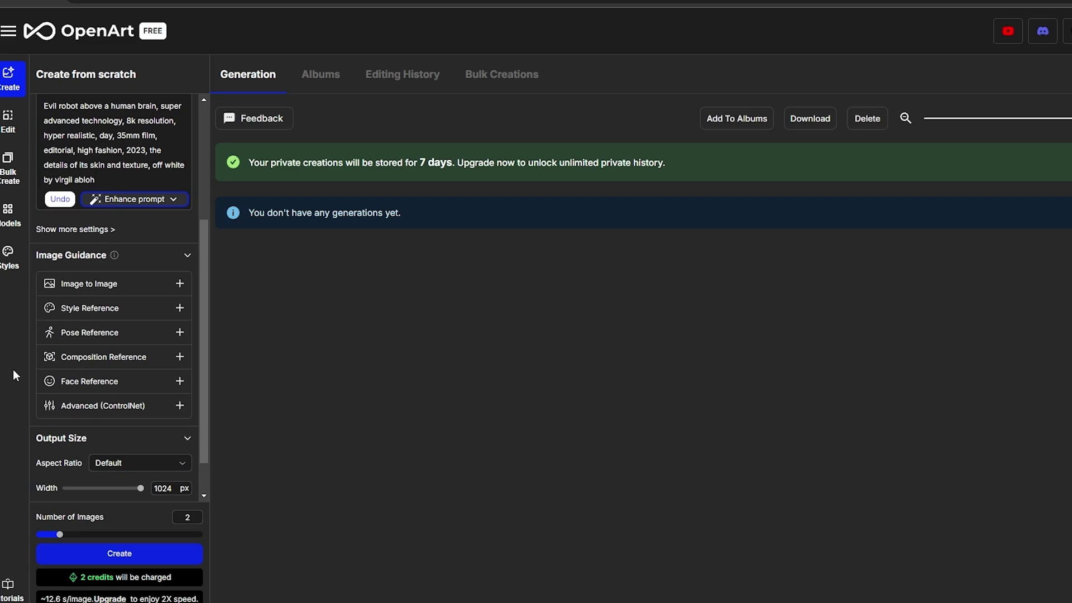
scroll(85, 457, "down", 1)
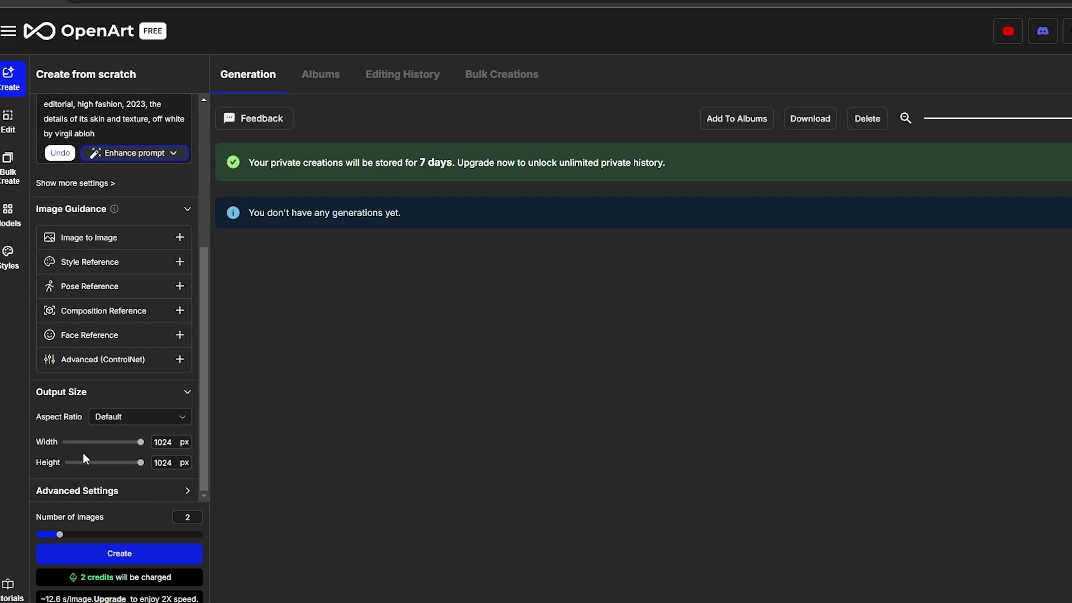
left_click(123, 418)
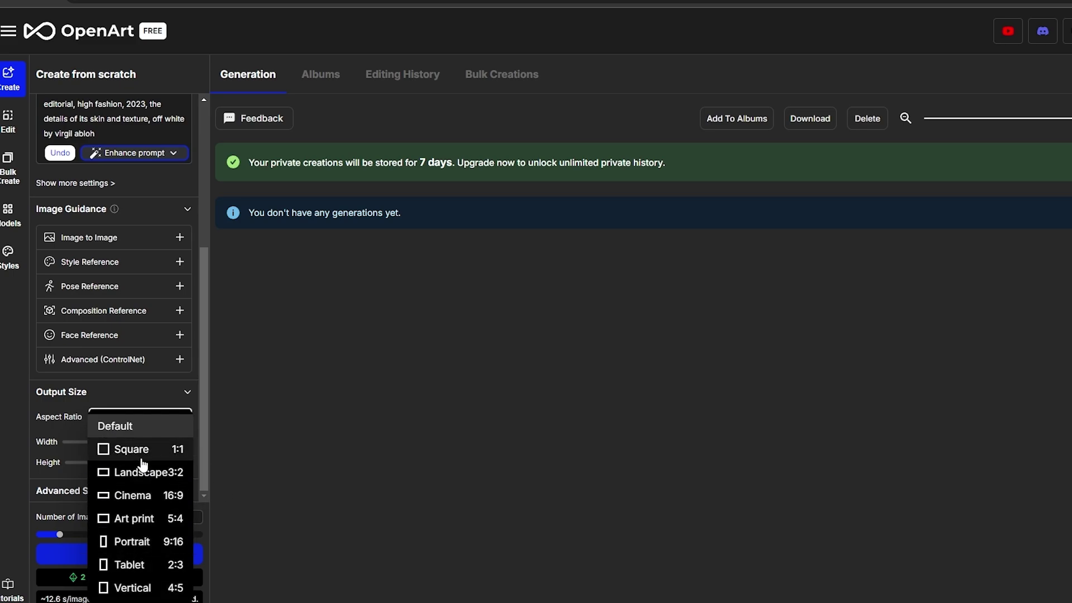
left_click(148, 428)
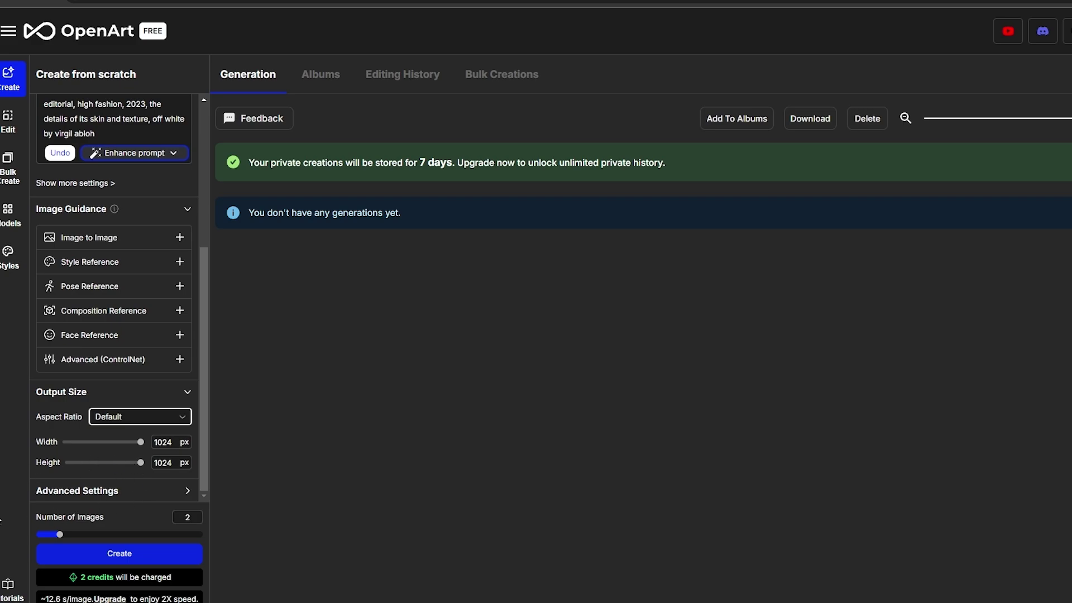
left_click_drag(59, 534, 37, 539)
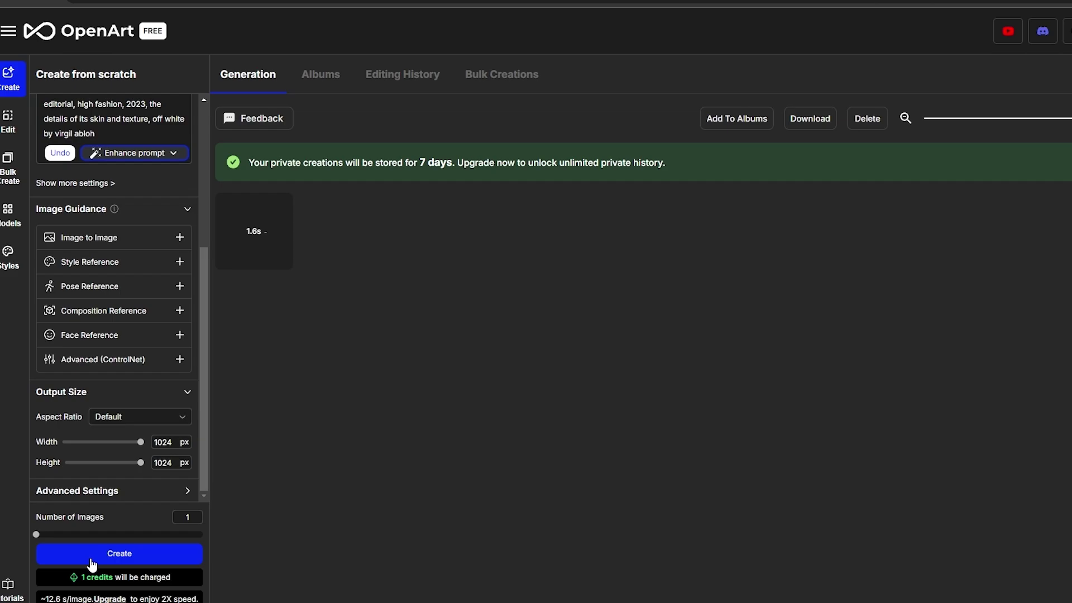
left_click(253, 250)
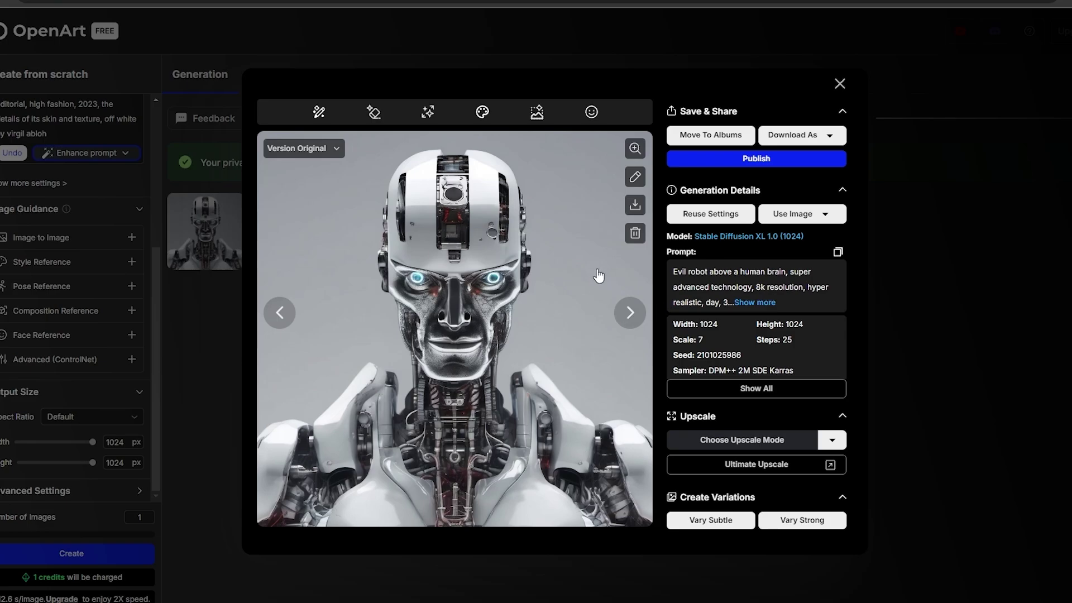
left_click(635, 148)
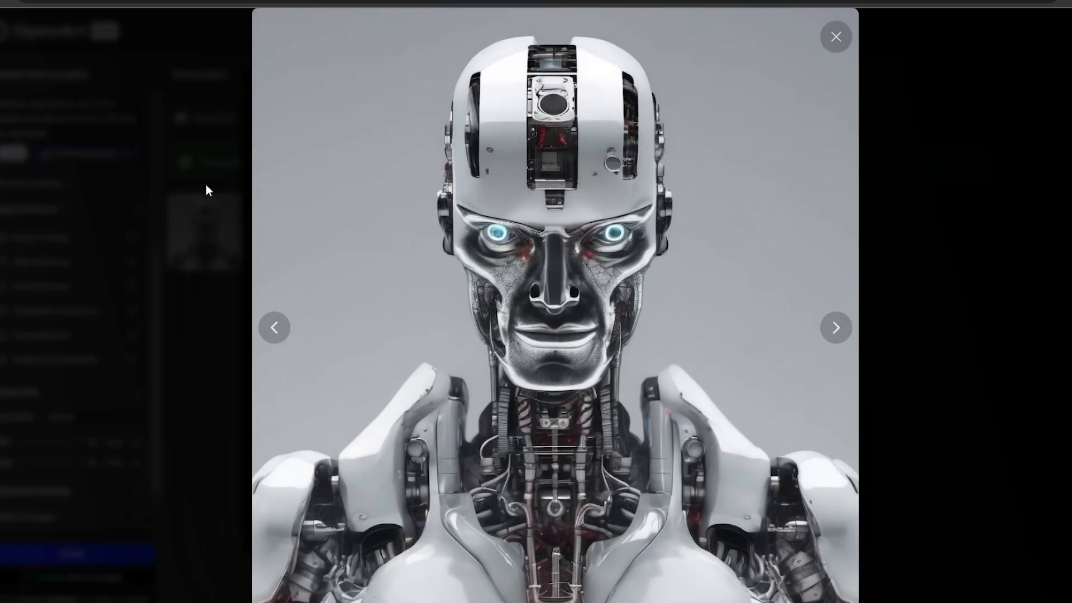
left_click(835, 37)
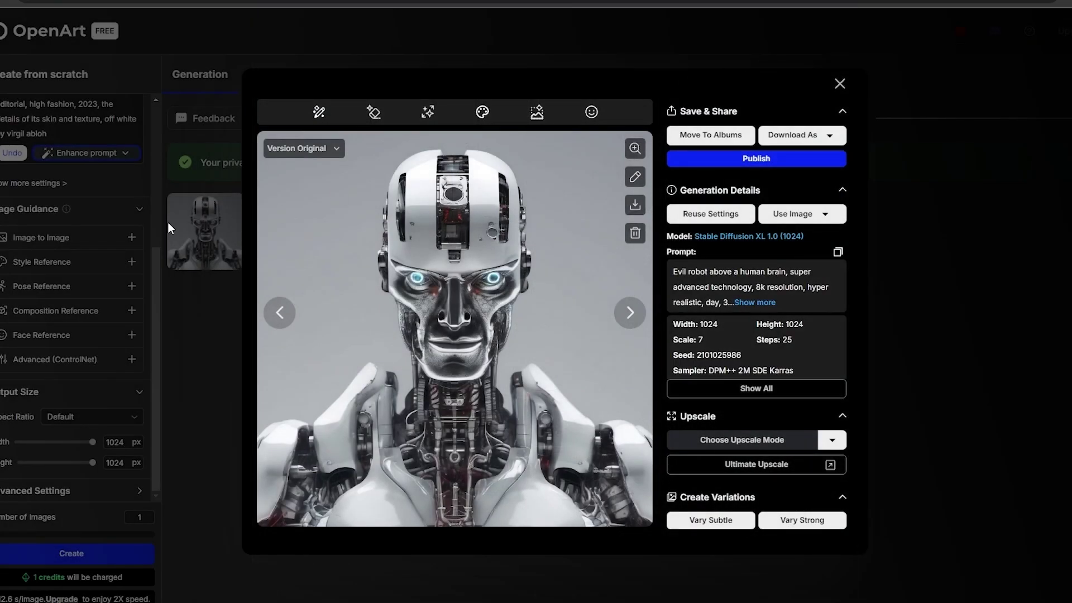
left_click(169, 222)
scroll(143, 275, "up", 4)
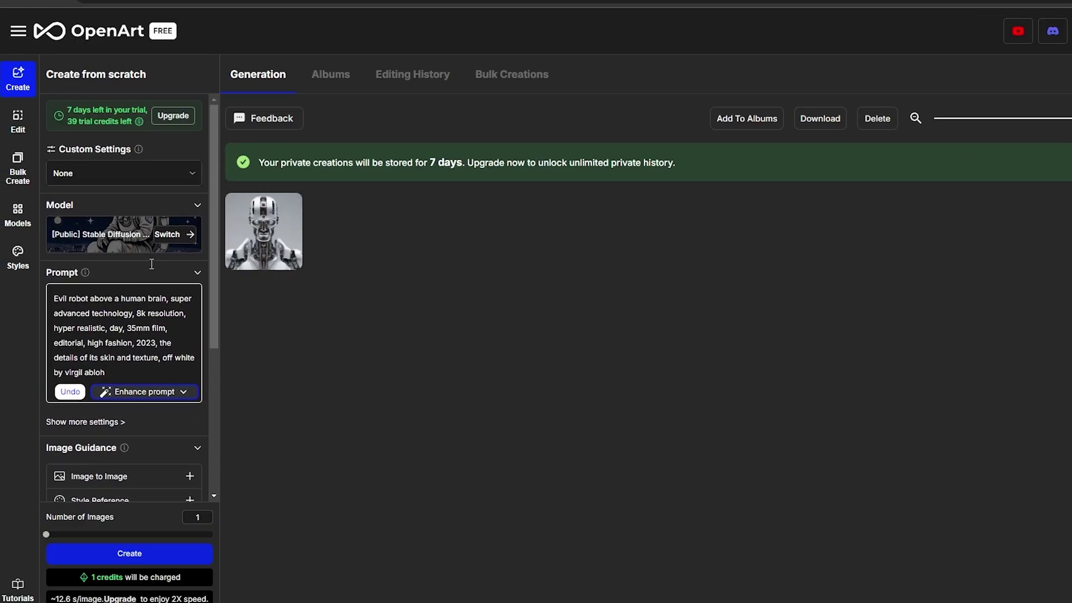
Step: Expand Image to Image, highlight its aspect-ratio note, and cancel the photo upload
scroll(118, 276, "down", 3)
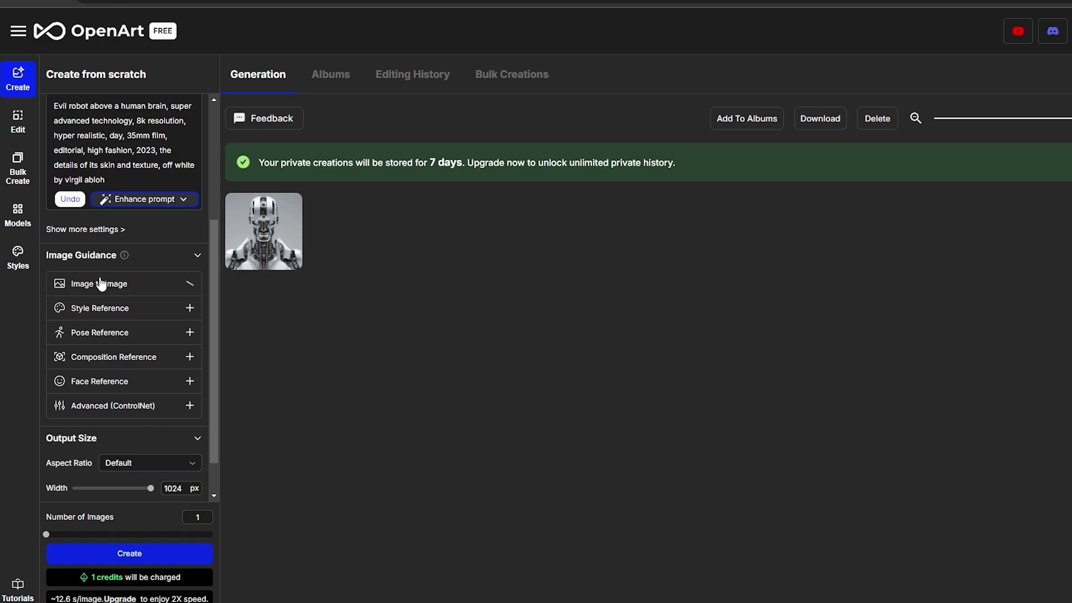
left_click(102, 283)
left_click_drag(69, 302, 181, 299)
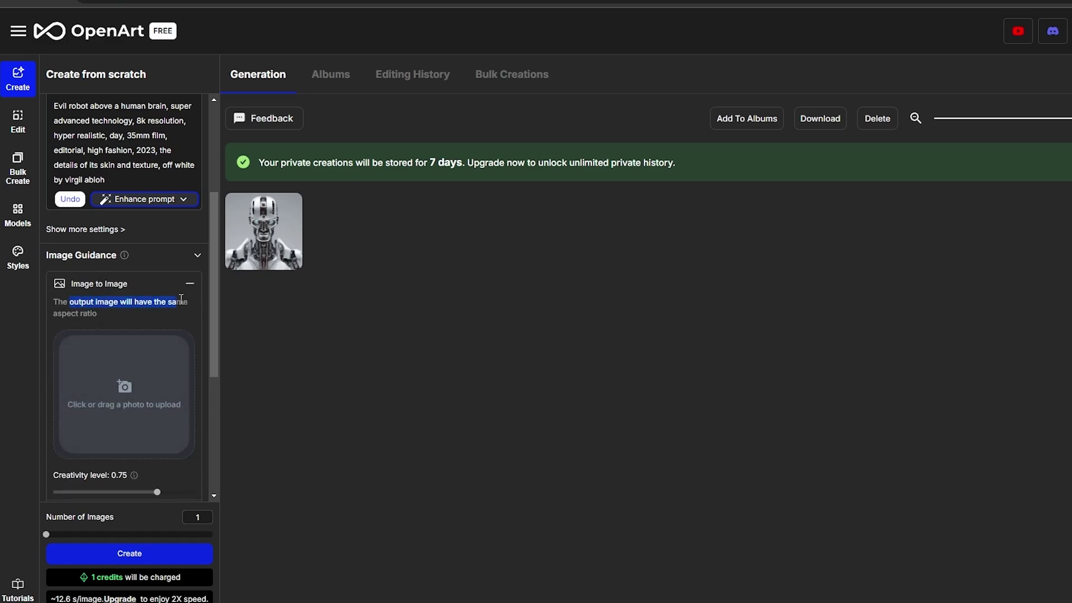
left_click(124, 394)
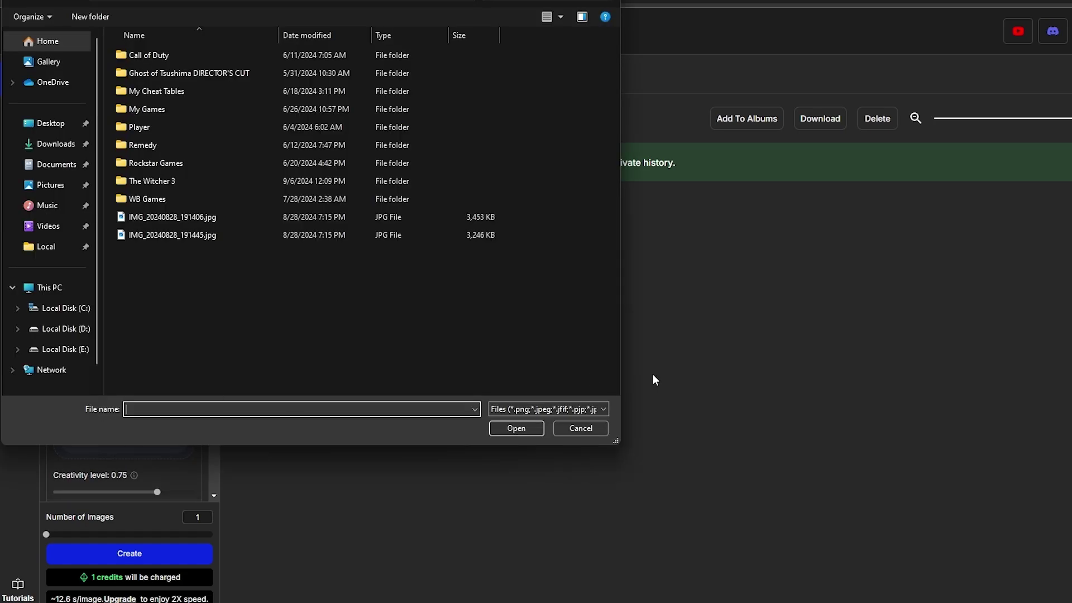
left_click(562, 425)
Step: Expand and collapse the Style, Pose and Composition Reference options in turn
scroll(80, 391, "down", 3)
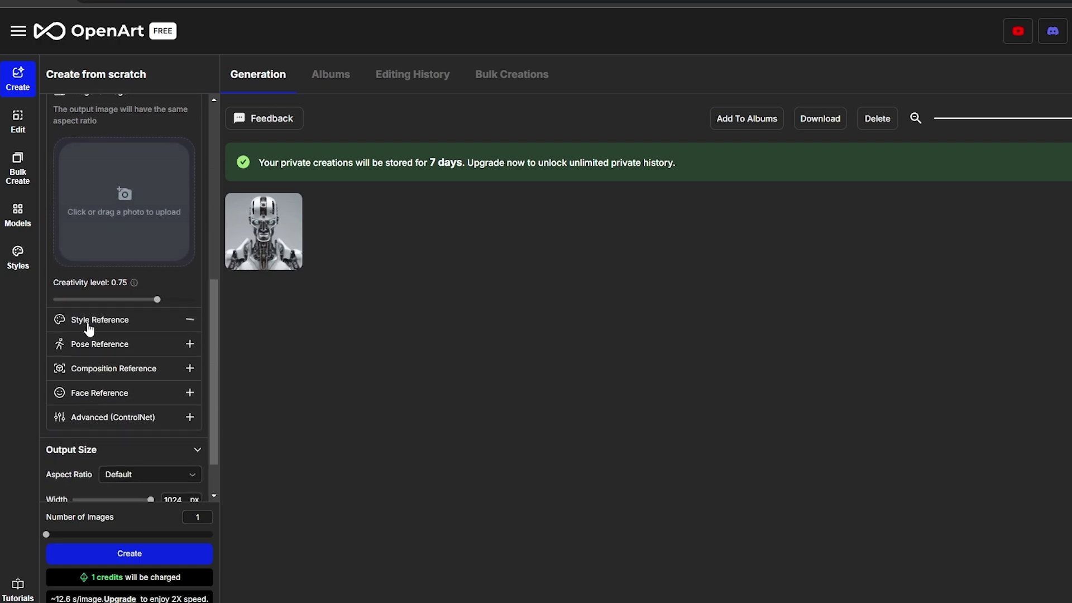
left_click(88, 322)
left_click(88, 321)
left_click(94, 353)
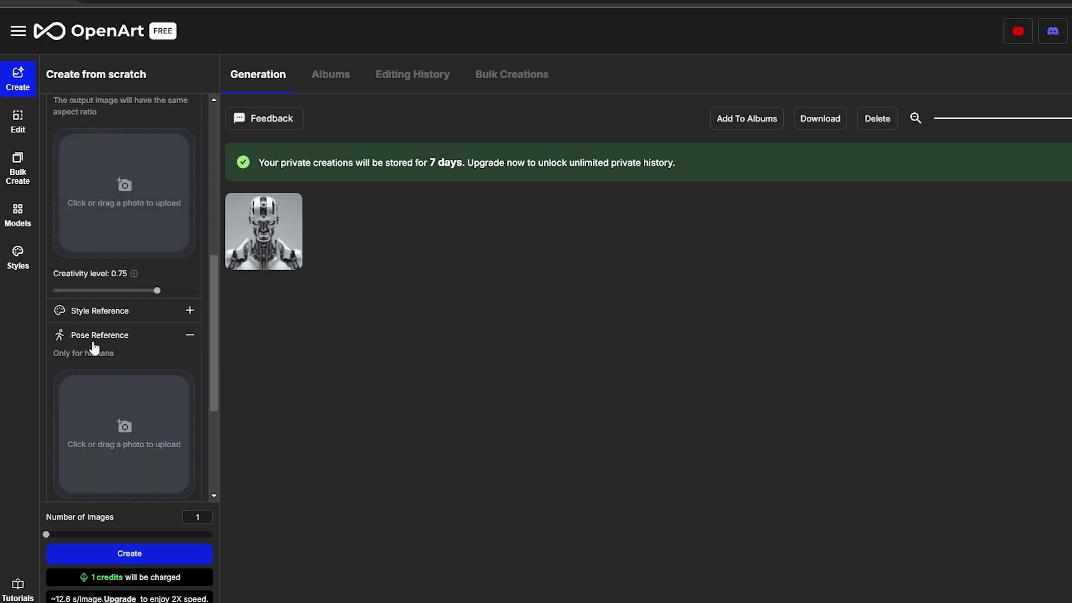
left_click(96, 347)
left_click(100, 367)
left_click(101, 369)
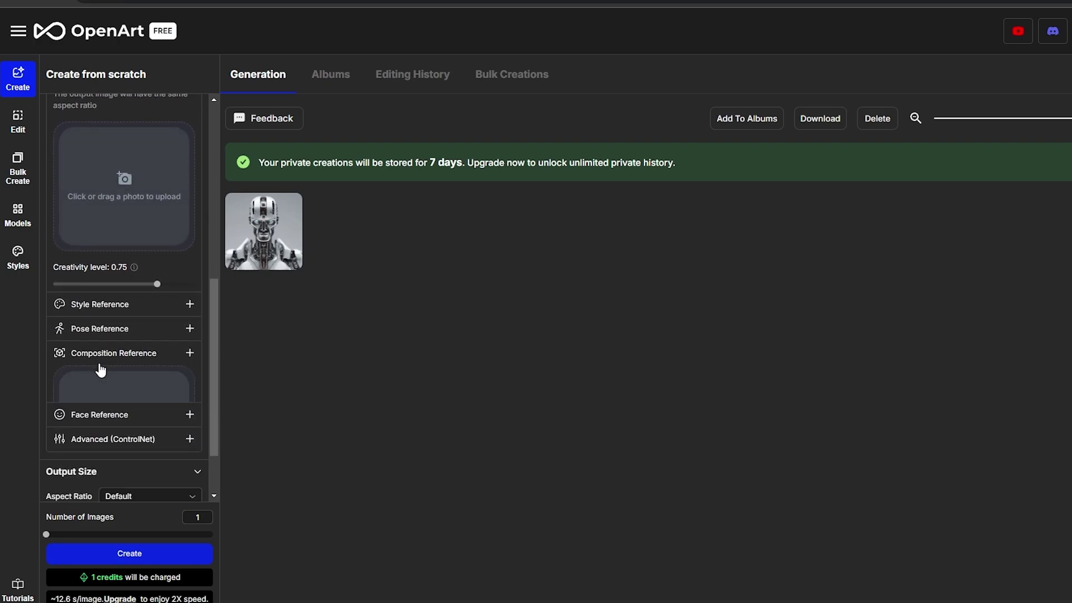
Step: Open Face Reference, cancel its face-photo upload, and collapse the Image Guidance section
left_click(100, 380)
left_click(123, 397)
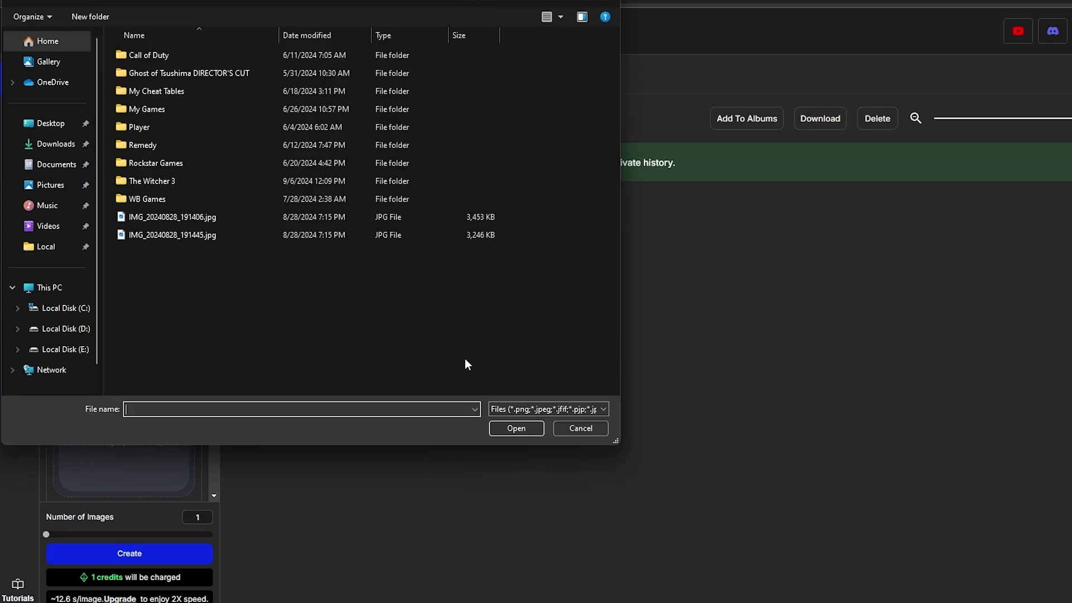
left_click(576, 426)
scroll(189, 352, "up", 5)
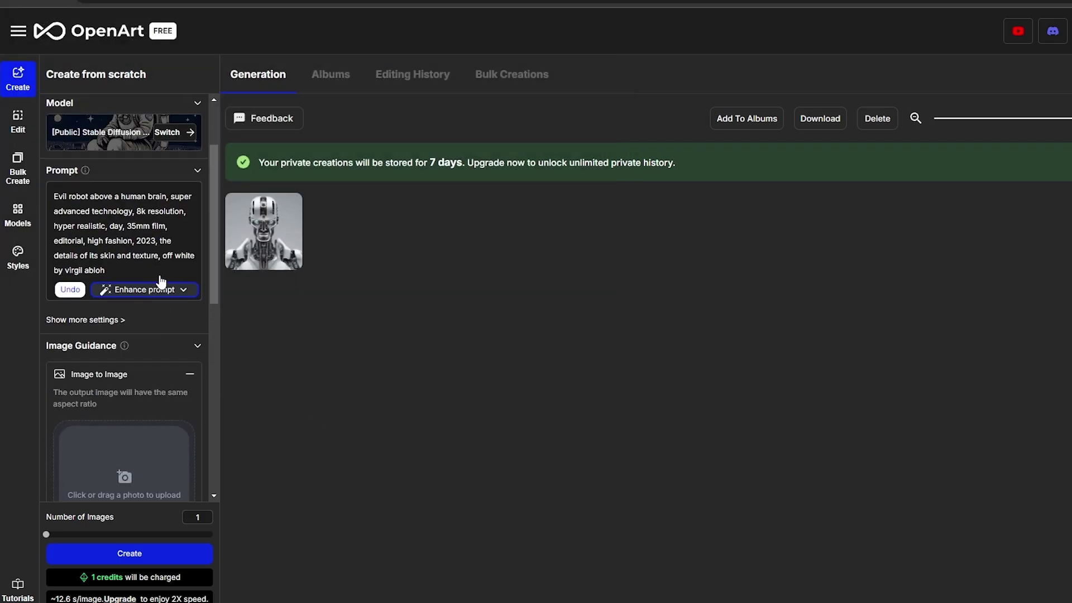
left_click(196, 345)
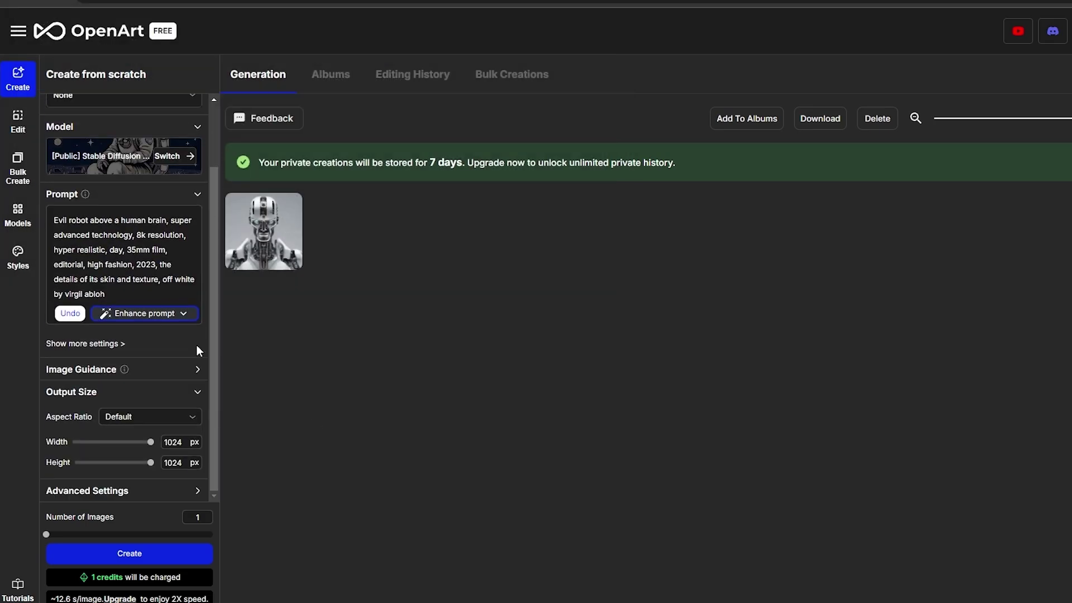
scroll(197, 345, "up", 2)
Step: Browse the Public Models gallery and select the 3D Rendering Style model
left_click(187, 314)
scroll(149, 371, "down", 2)
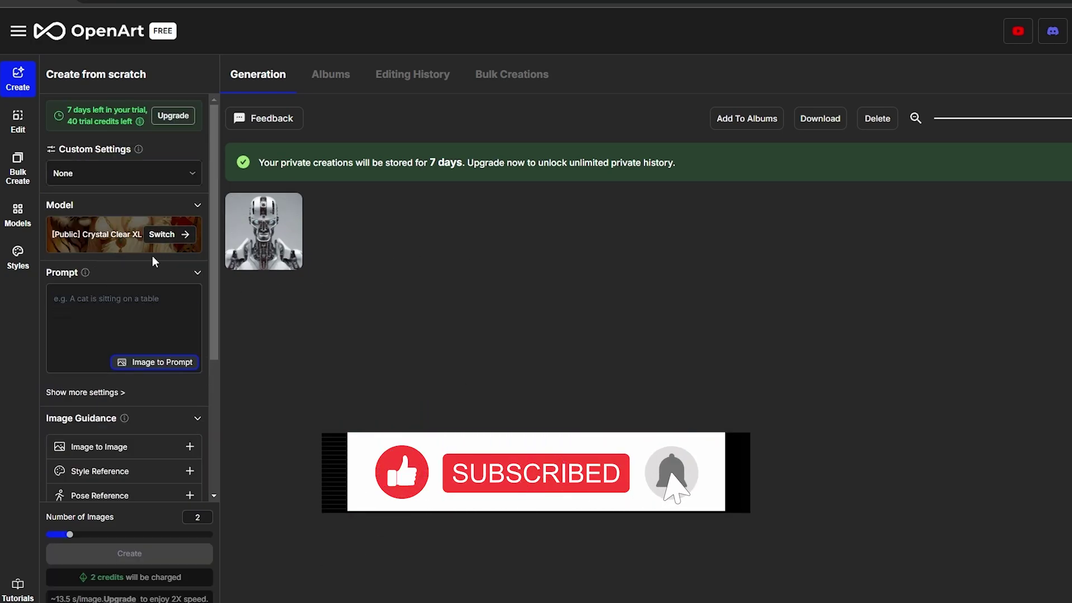
left_click(176, 234)
scroll(411, 251, "down", 10)
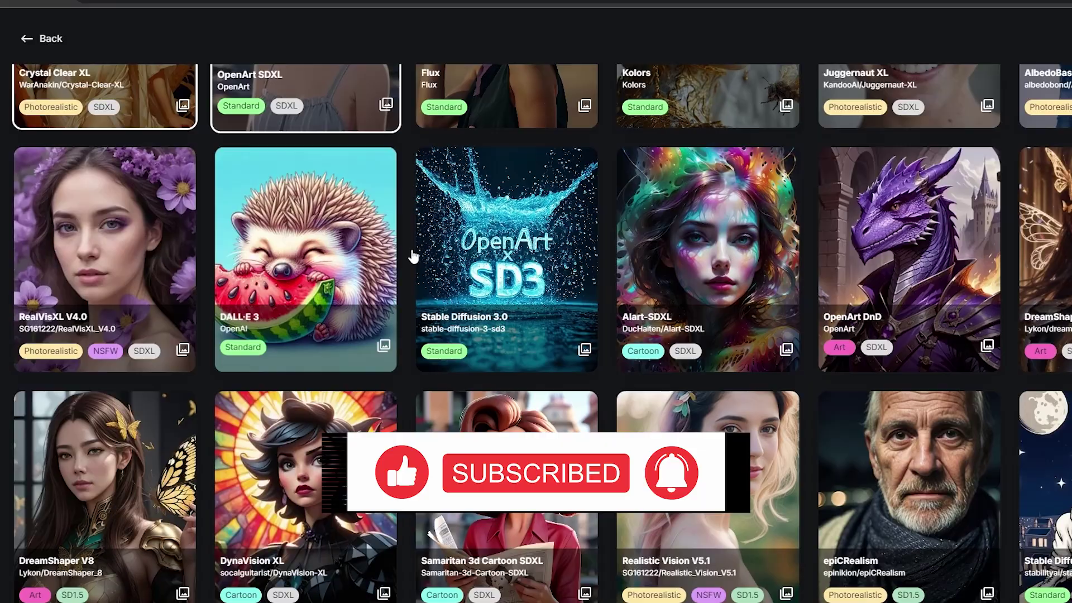
scroll(719, 363, "down", 15)
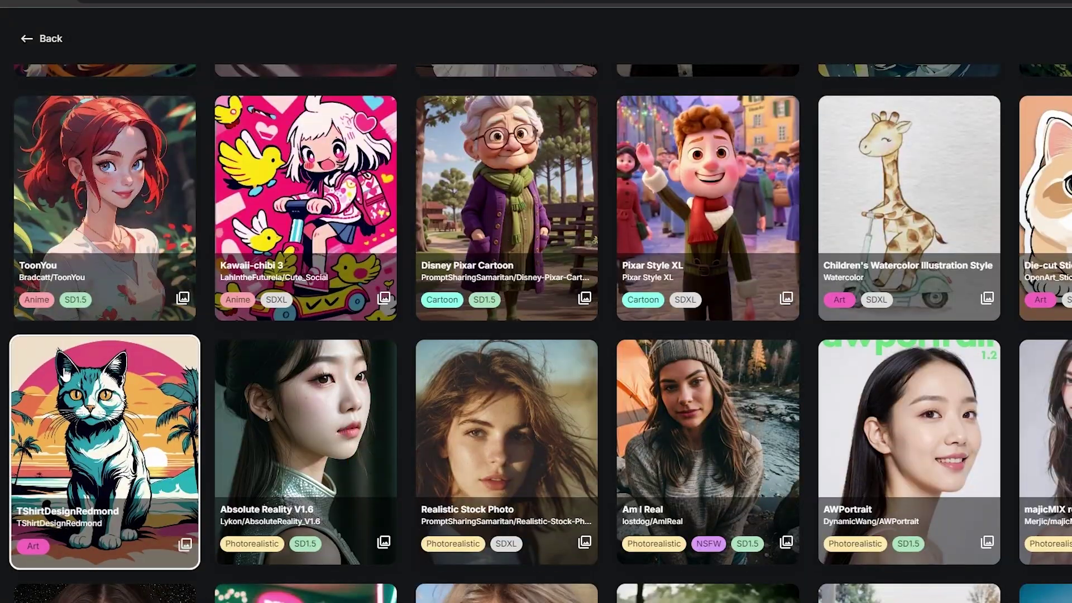
scroll(65, 373, "down", 5)
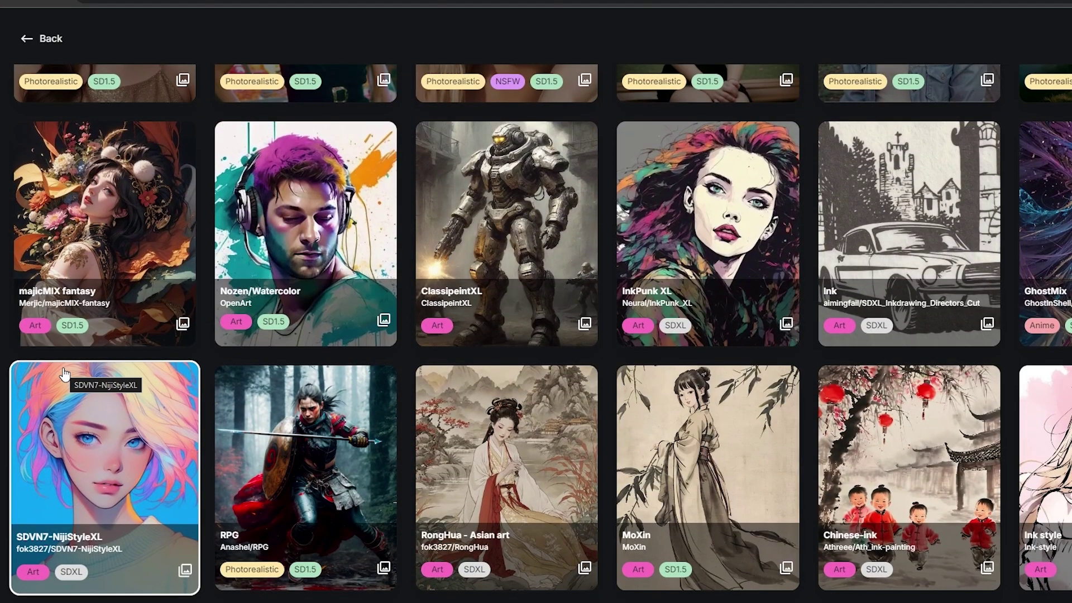
scroll(59, 357, "down", 3)
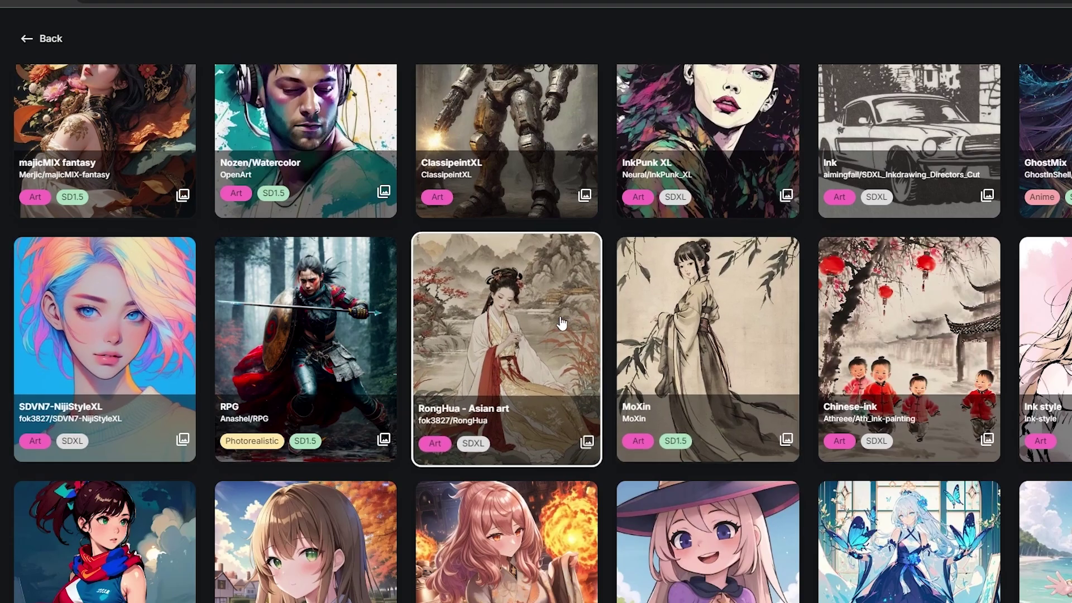
scroll(508, 337, "down", 4)
scroll(519, 184, "up", 8)
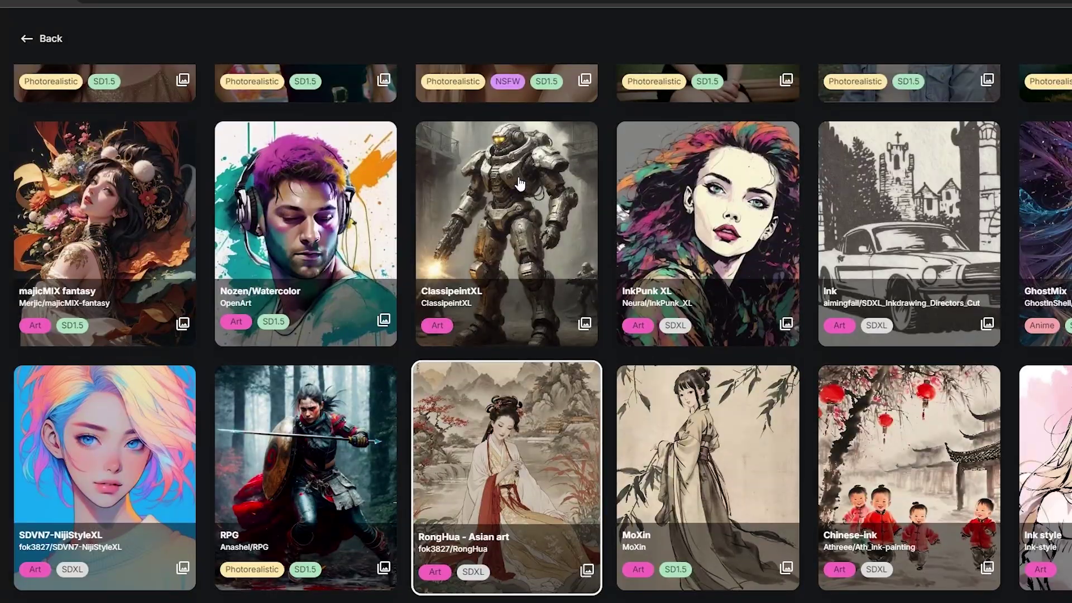
scroll(1043, 307, "up", 15)
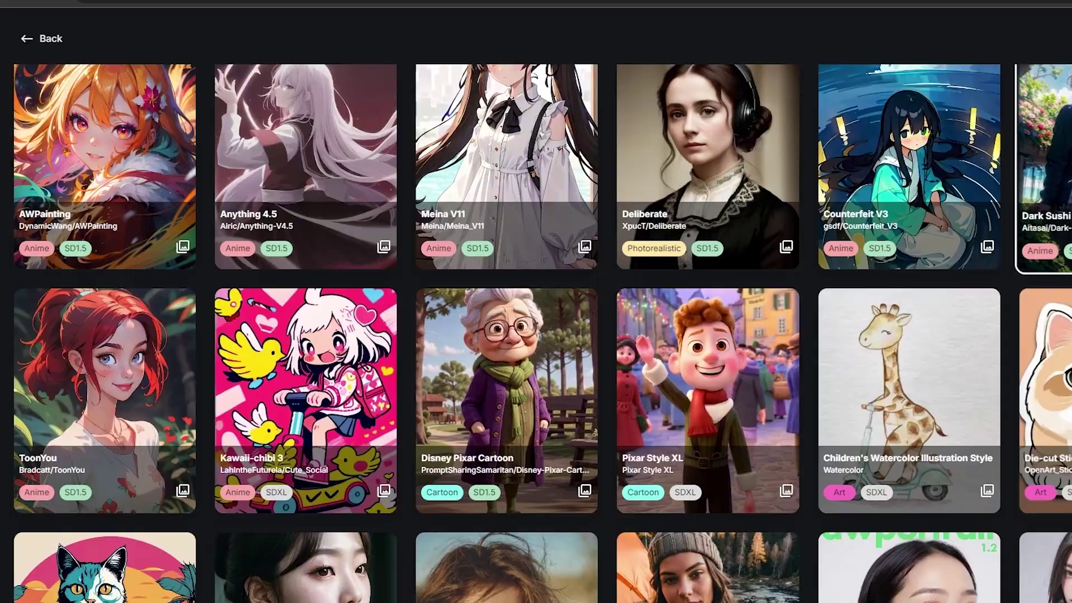
scroll(127, 327, "down", 10)
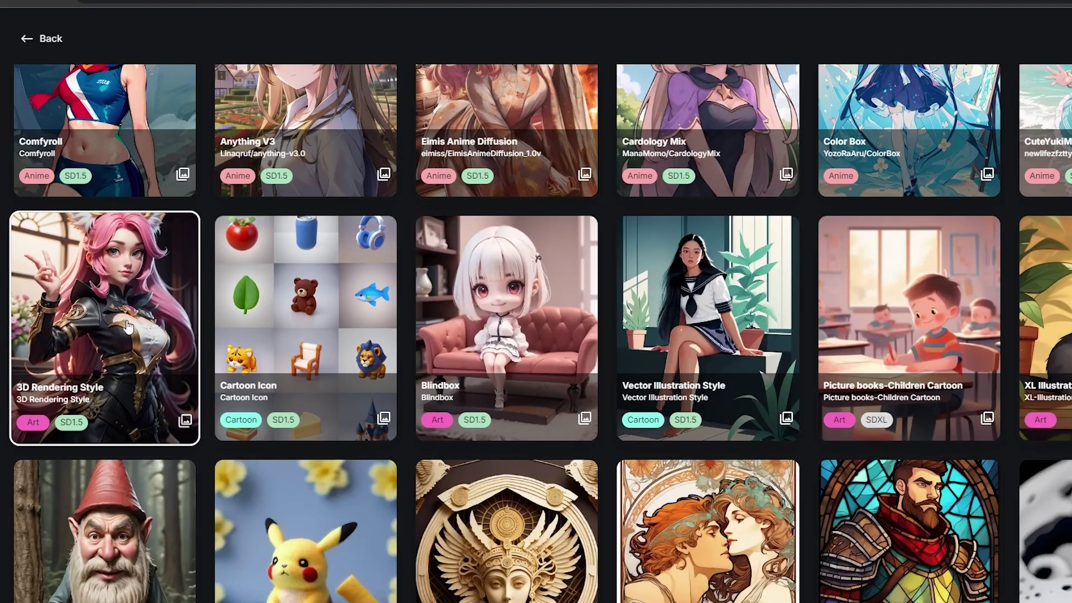
left_click(127, 322)
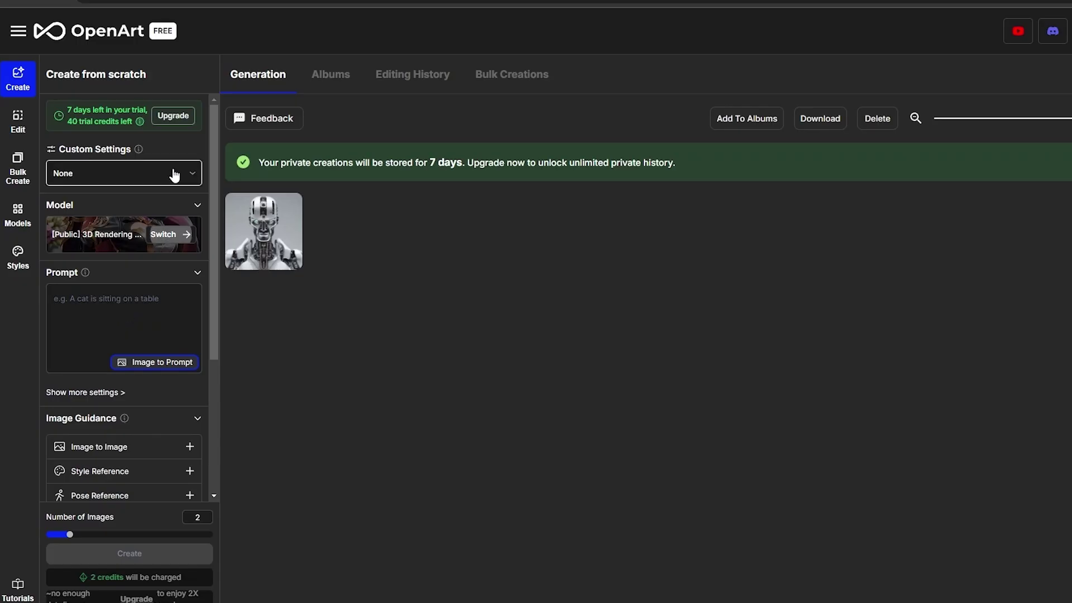
Step: Paste the evil robot above a human brain prompt and set Number of Images to 1
left_click(173, 325)
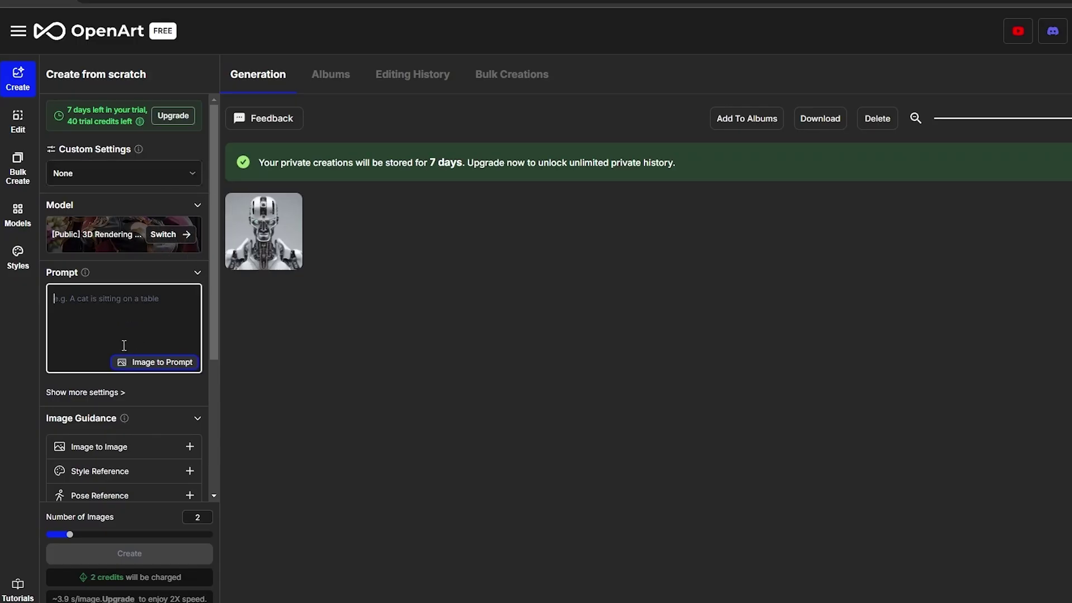
type("Evil robot above a human brain, super advanced technology, 8k resolution, hyper realistic, day, 35mm film, editorial, high fashion, 2023, the details of its skin and texture, off white by virgil abloh")
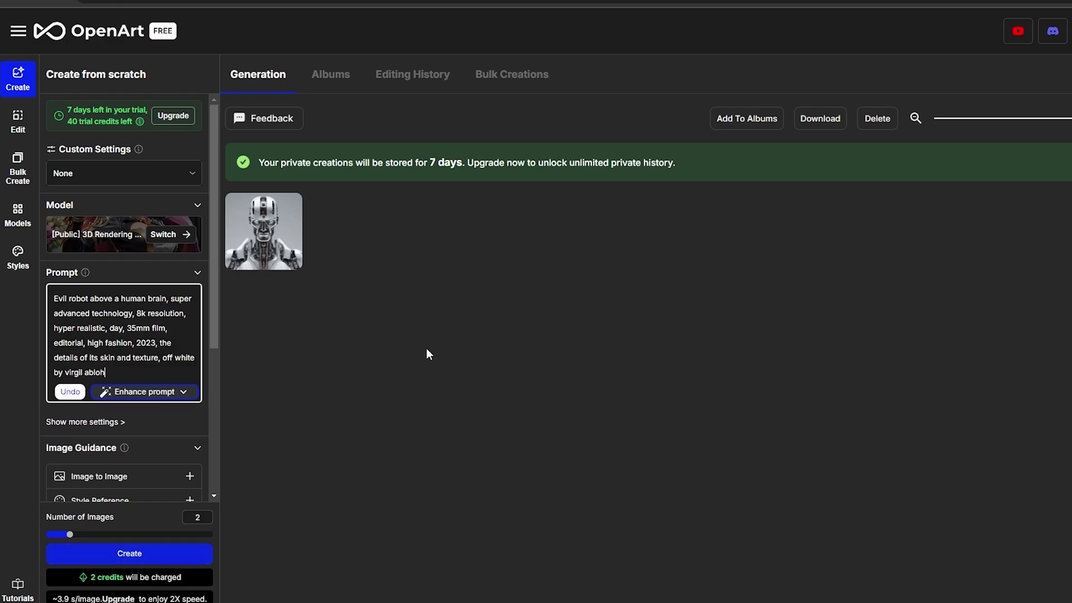
left_click(183, 393)
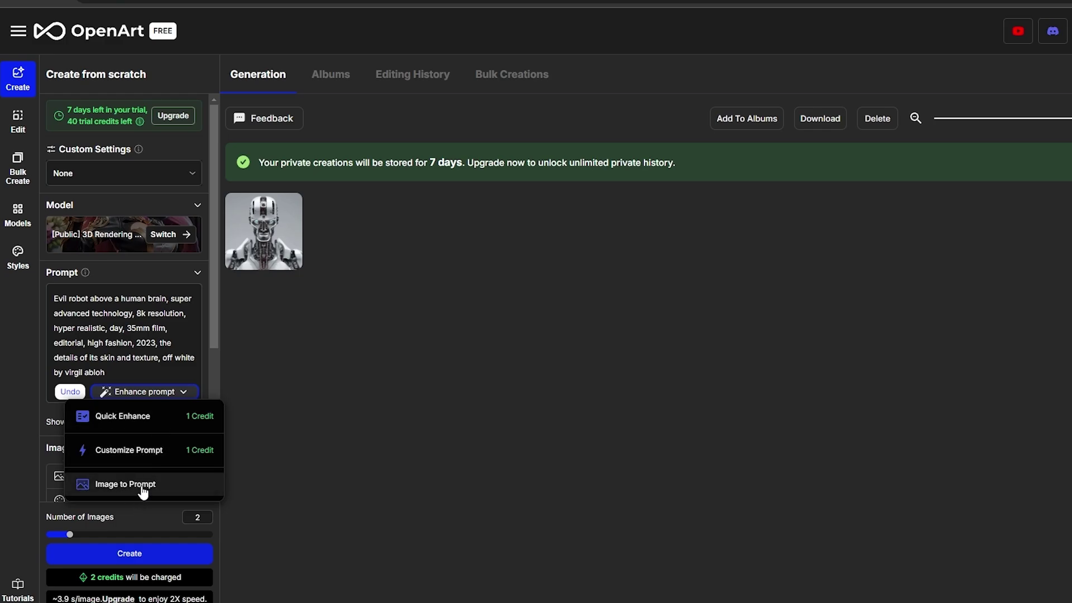
left_click(256, 315)
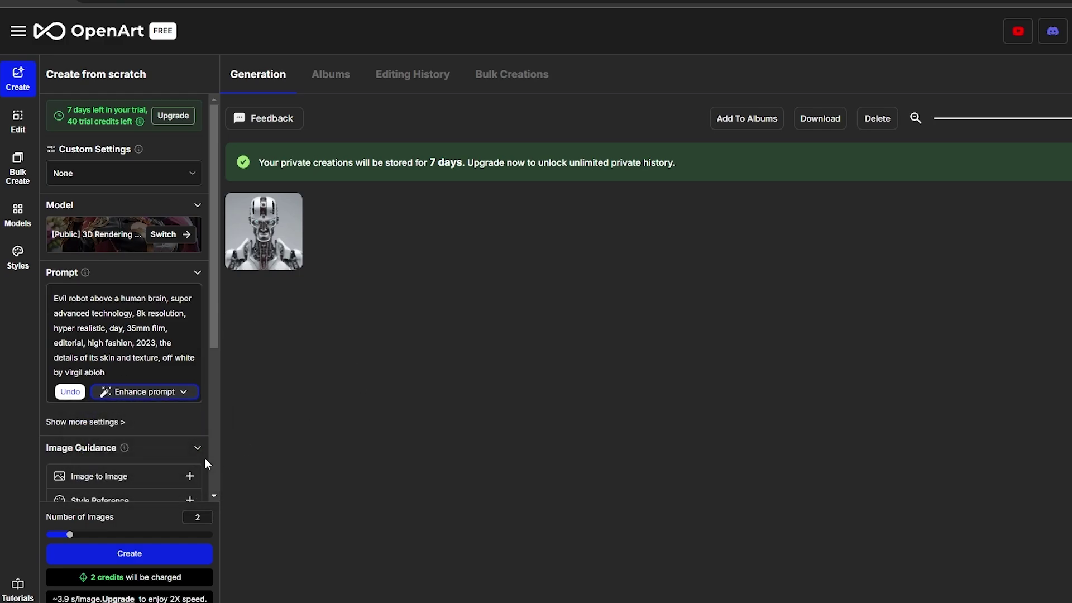
scroll(205, 459, "down", 3)
left_click(59, 534)
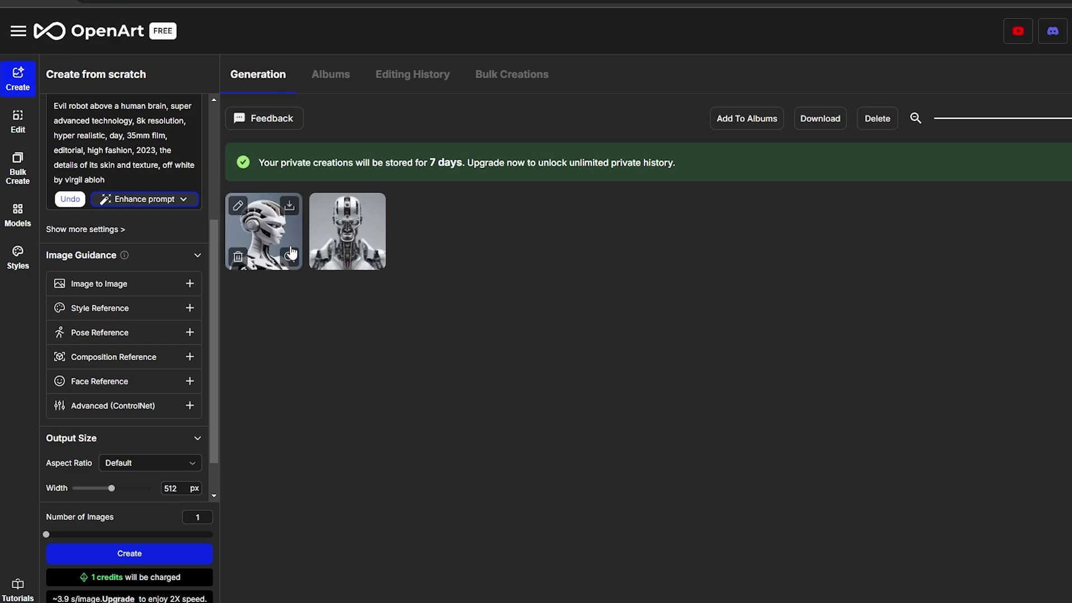
Step: Flip between the white side-profile and silver front-facing robot images, then close the viewer
left_click(279, 230)
left_click(697, 322)
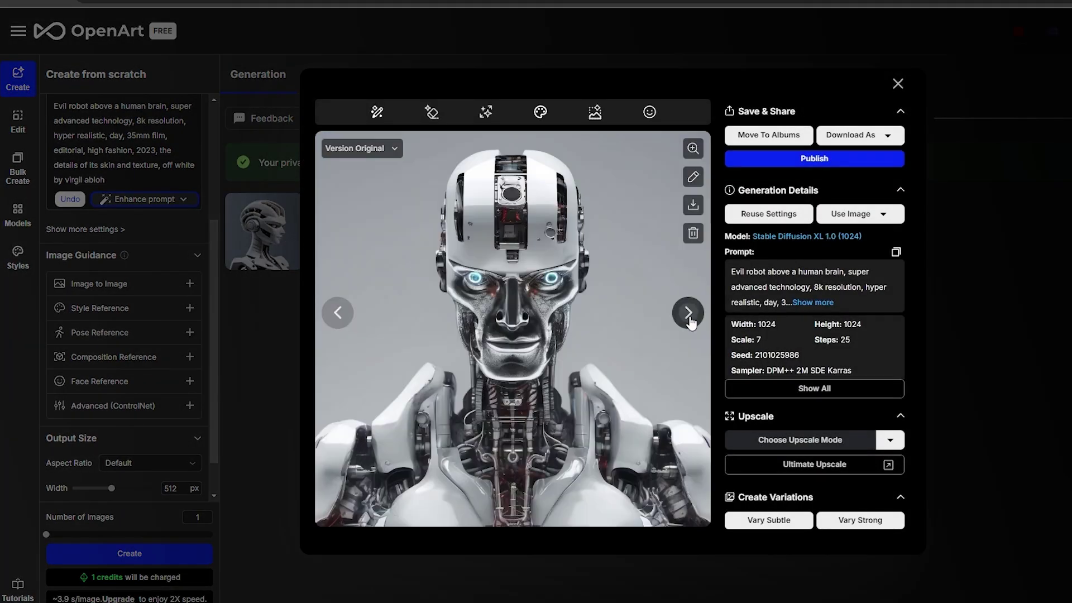
left_click(339, 318)
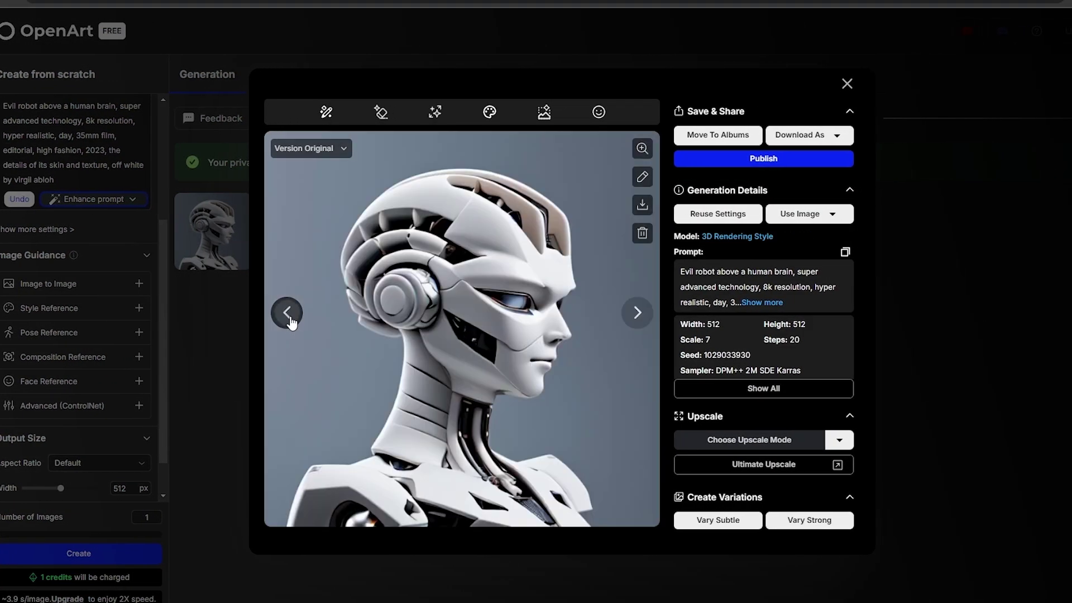
left_click(639, 326)
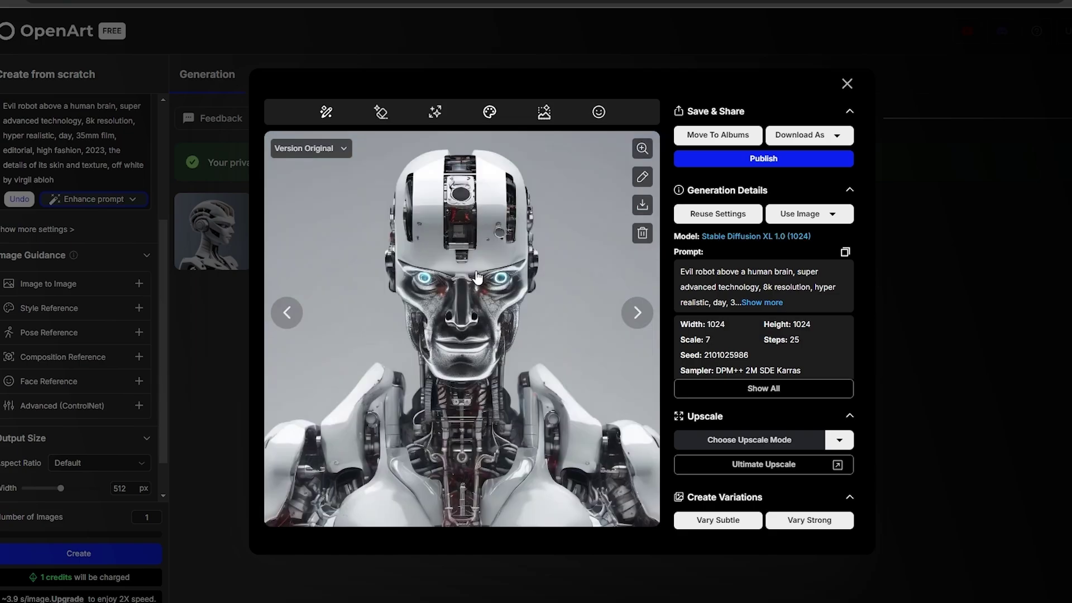
left_click(287, 312)
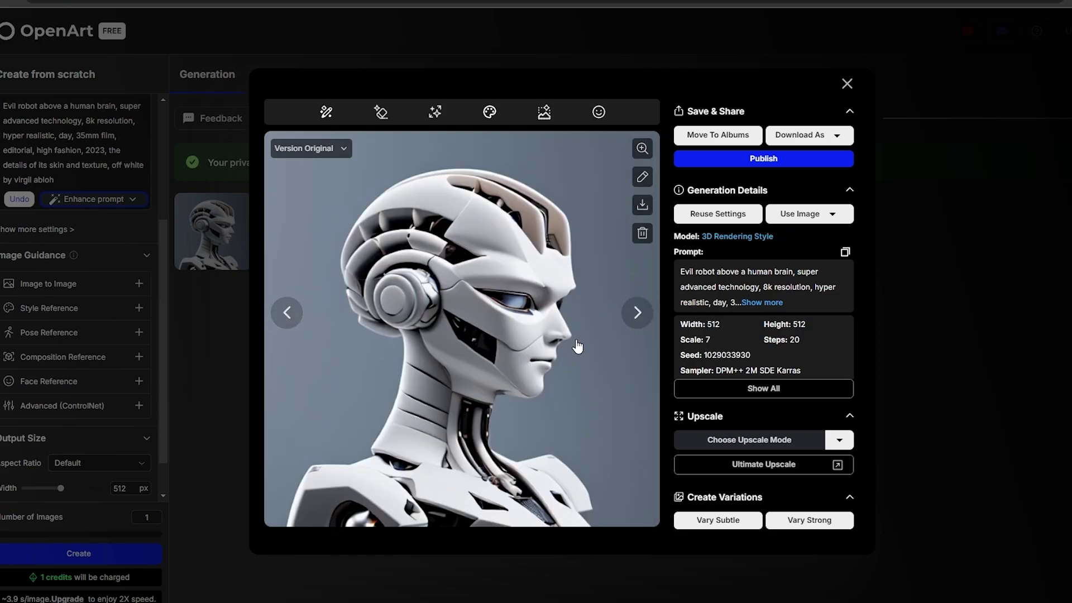
left_click(846, 86)
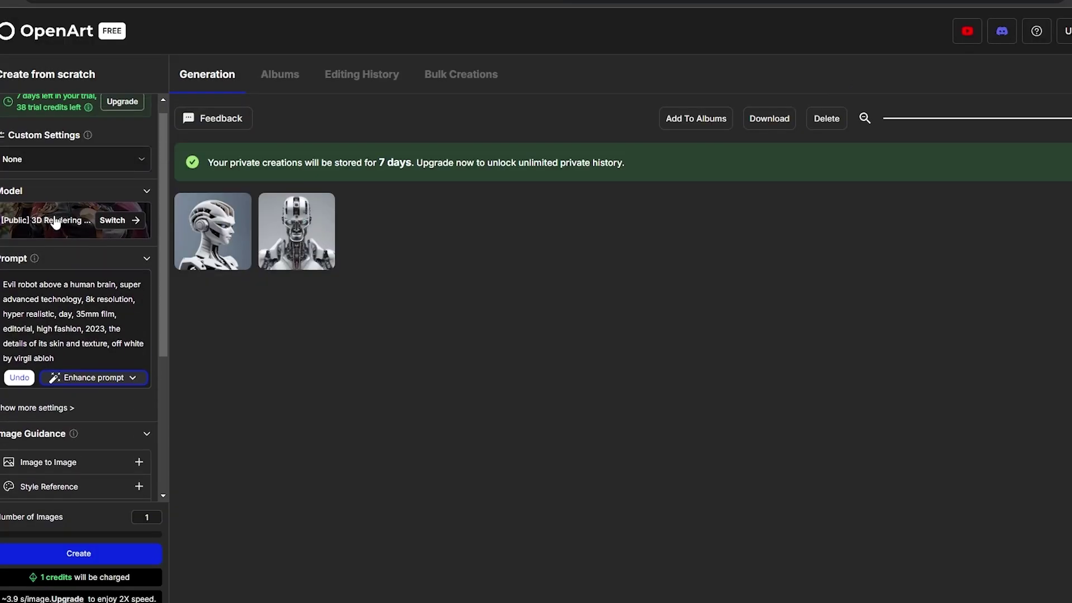
Step: Scroll the model gallery and select the Studio Ghibli Style model
left_click(99, 240)
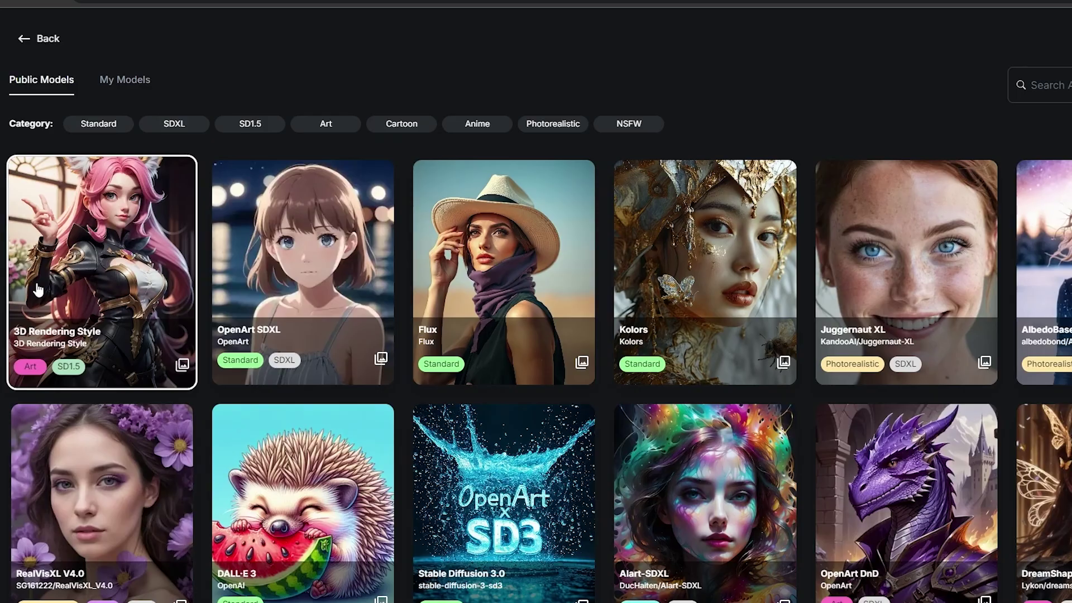
scroll(32, 291, "down", 5)
scroll(536, 335, "down", 20)
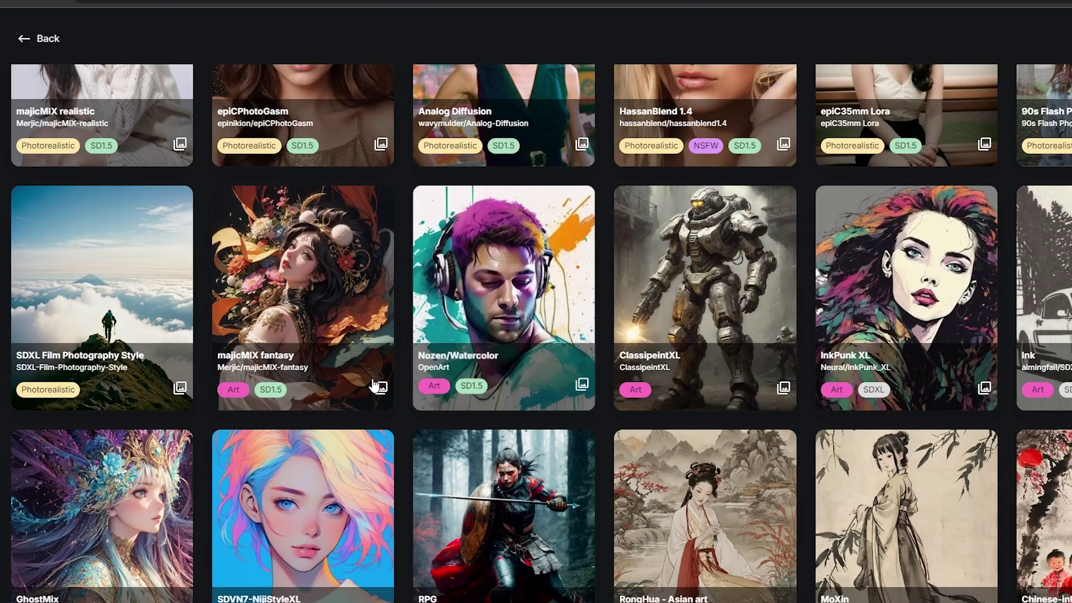
scroll(482, 329, "down", 5)
scroll(483, 329, "down", 9)
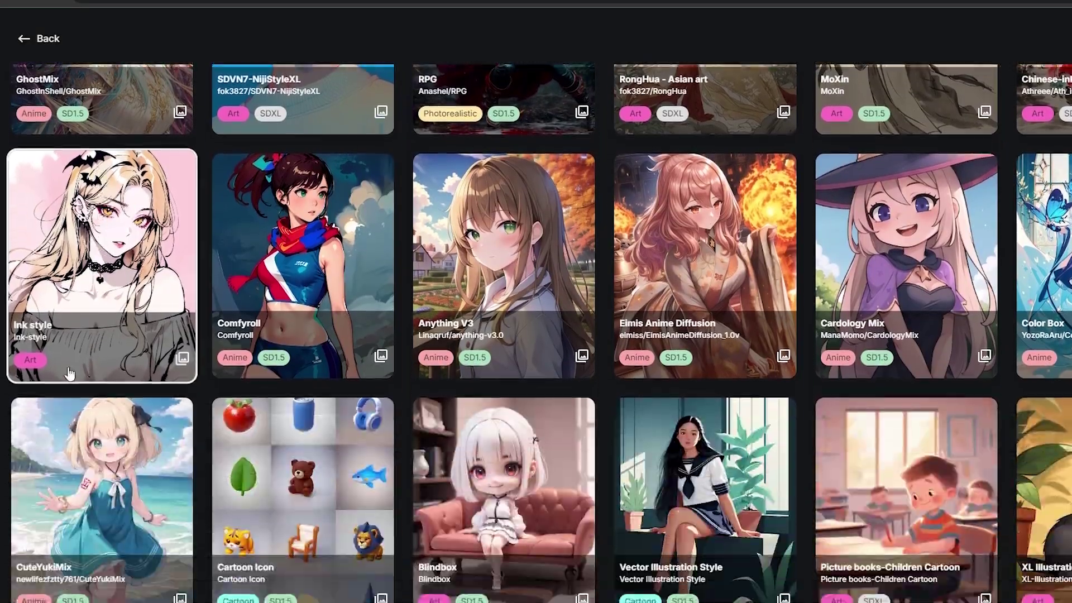
scroll(139, 335, "down", 3)
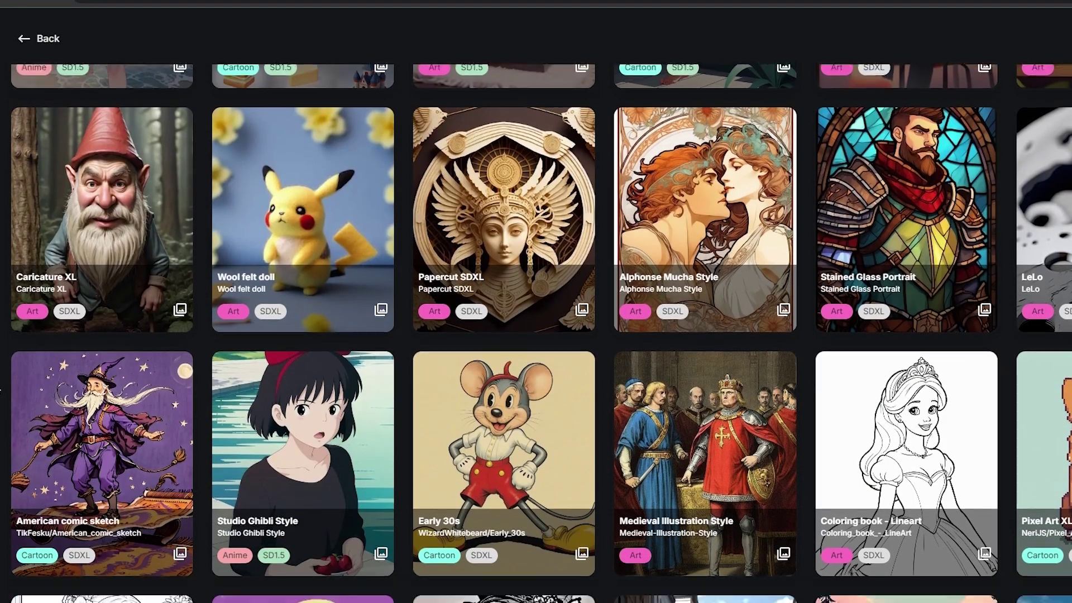
left_click(295, 299)
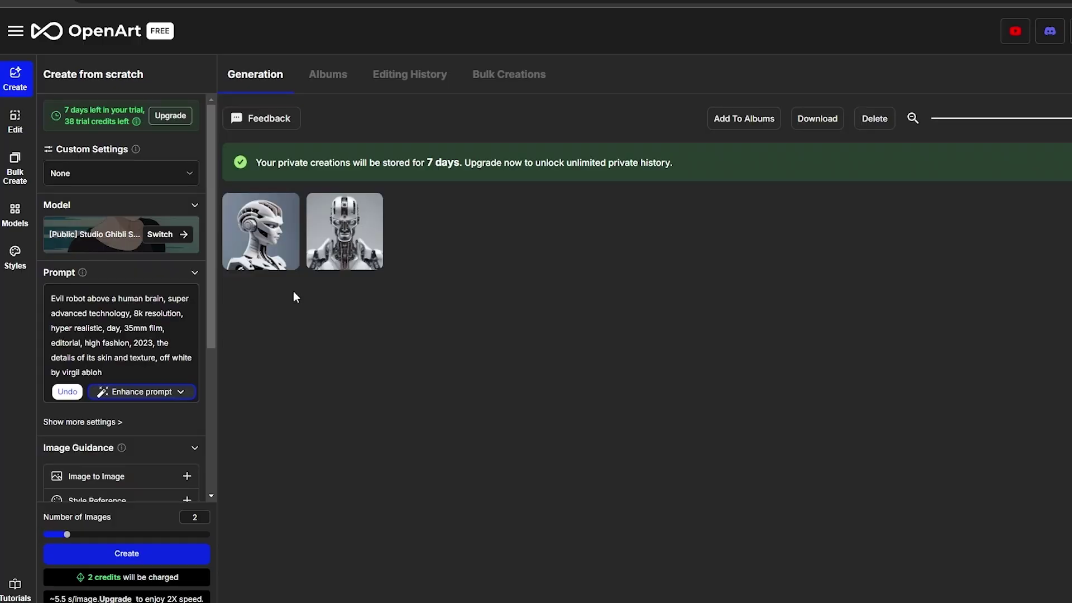
Step: Generate 1 image with Studio Ghibli Style and open the new robot image
scroll(123, 357, "down", 4)
left_click(76, 535)
left_click_drag(76, 535, 48, 538)
left_click(114, 558)
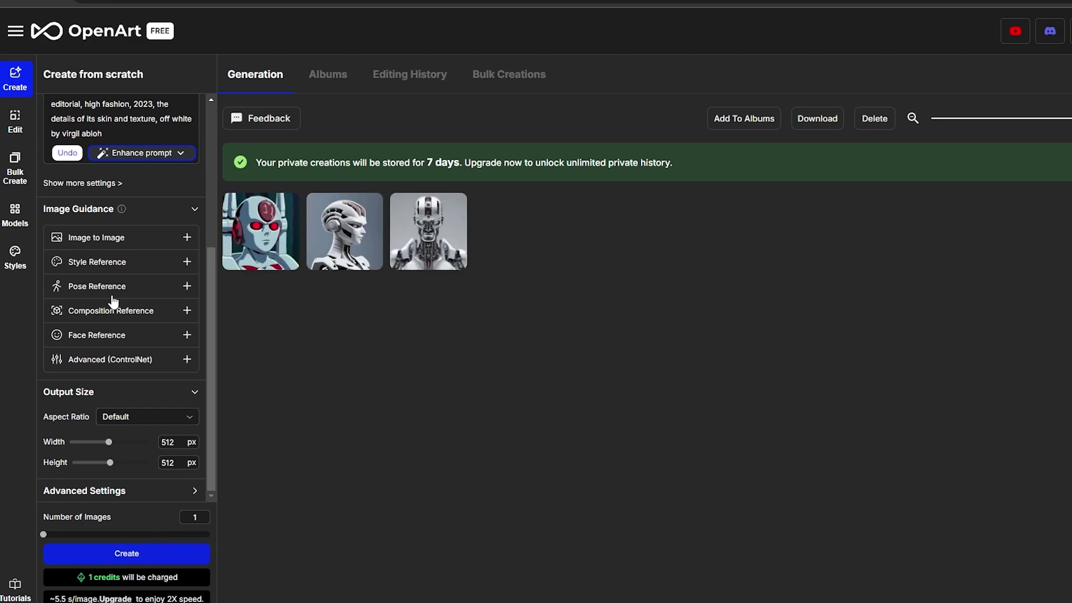
left_click(249, 226)
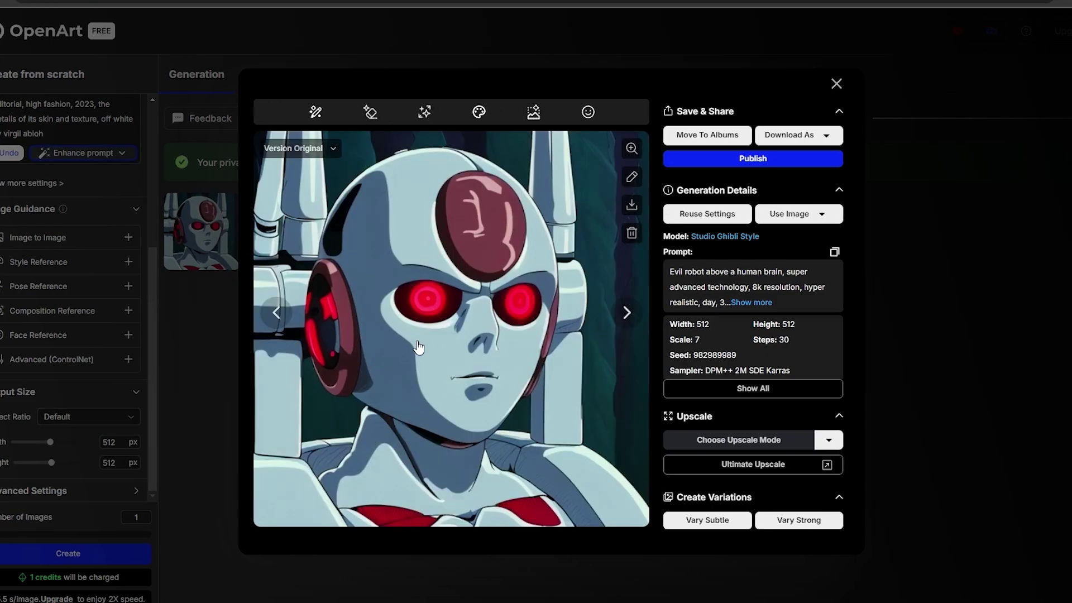
Step: Step through to the silver front-facing robot image, then close the viewer
left_click(627, 313)
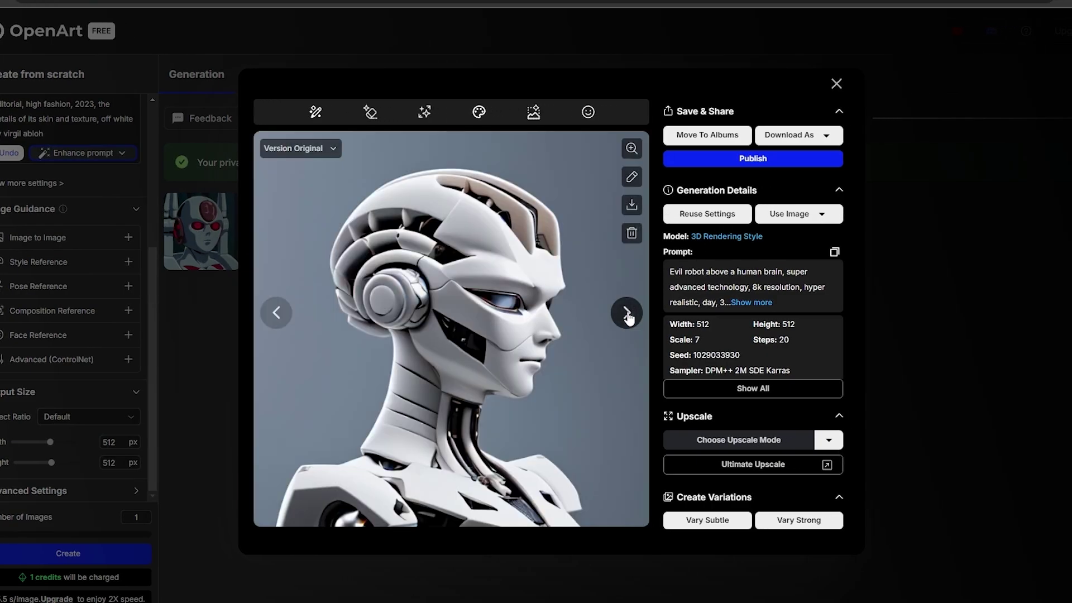
left_click(626, 314)
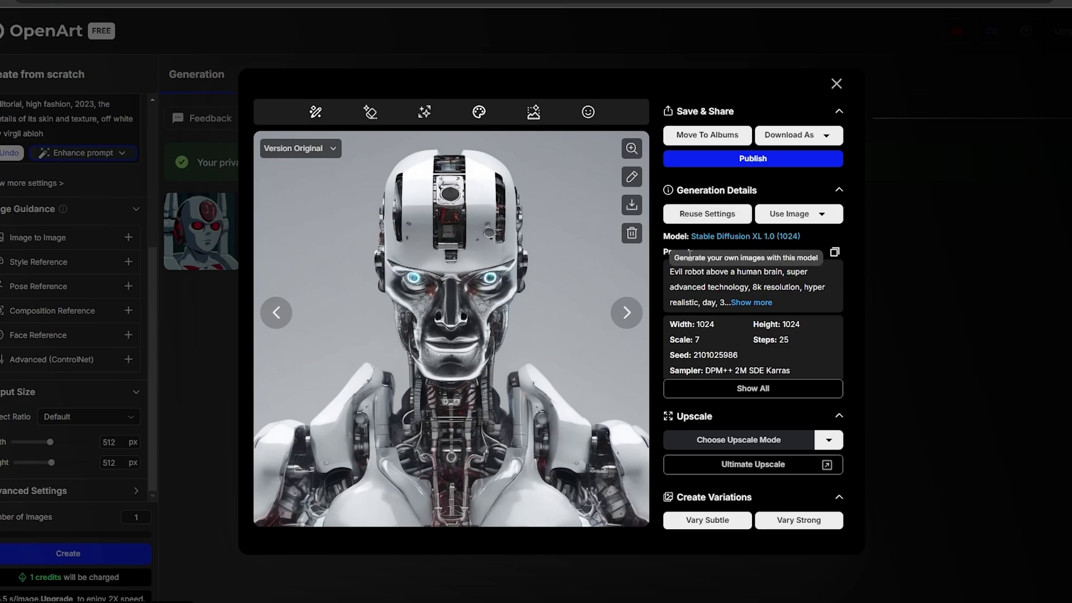
left_click(194, 372)
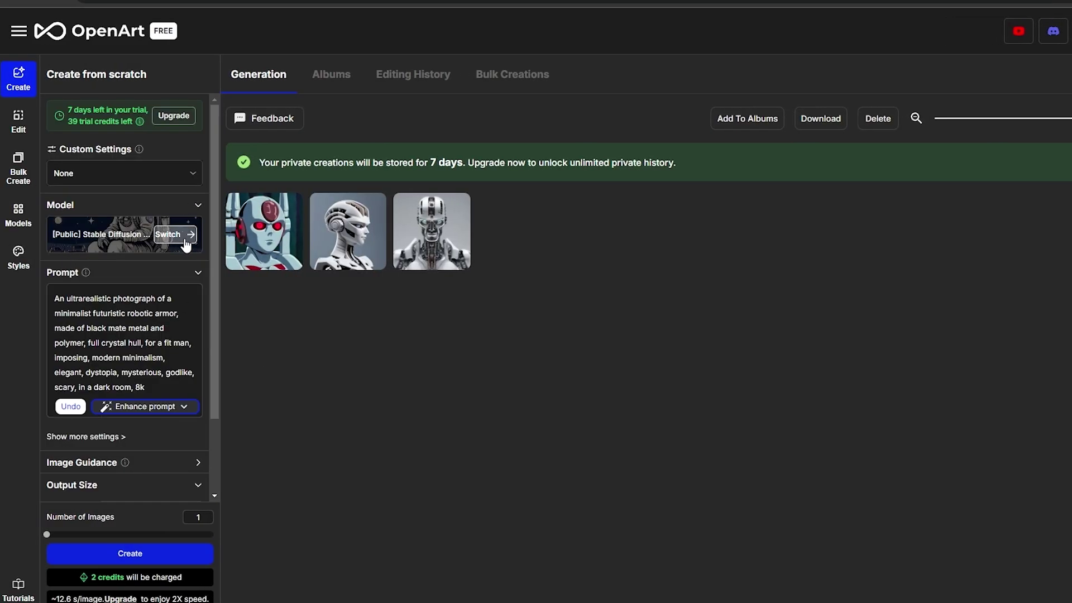
Step: Switch the model to ClassipeintXL from the model gallery
left_click(185, 235)
scroll(198, 306, "down", 20)
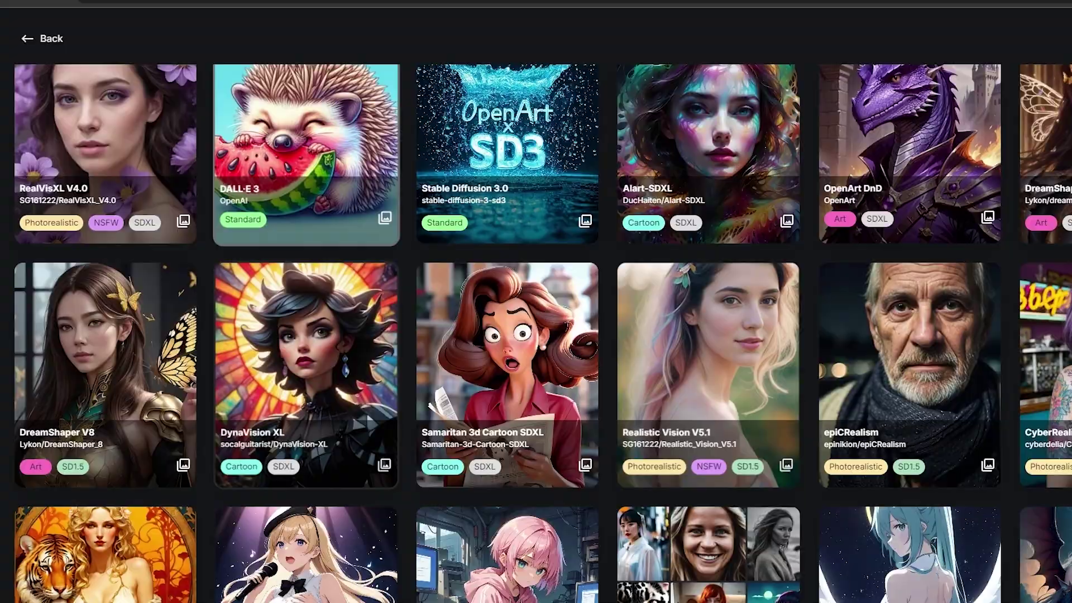
scroll(536, 332, "down", 5)
scroll(536, 332, "up", 7)
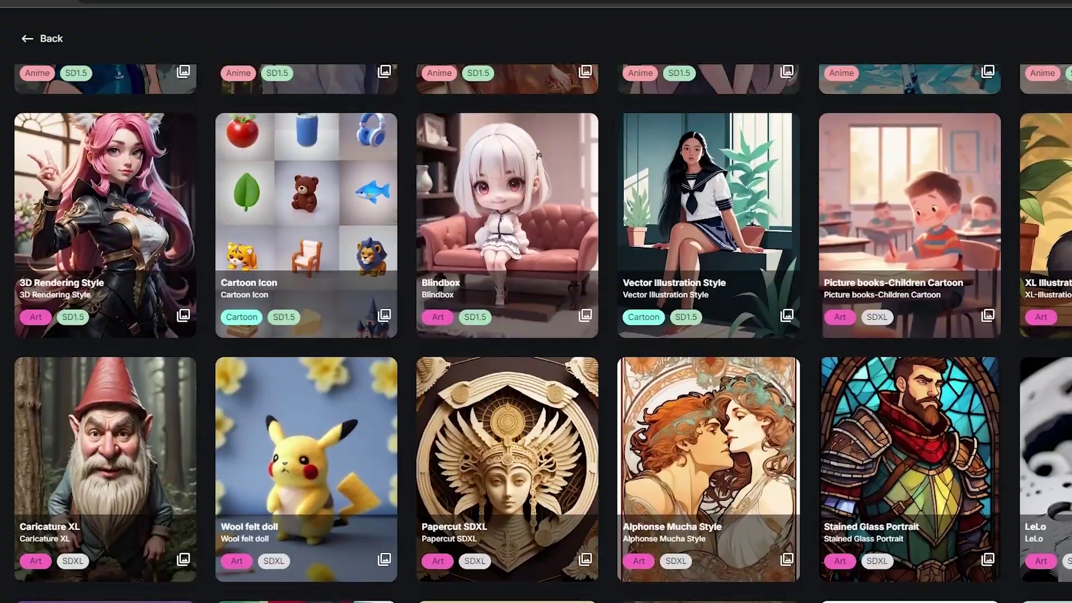
scroll(732, 410, "up", 10)
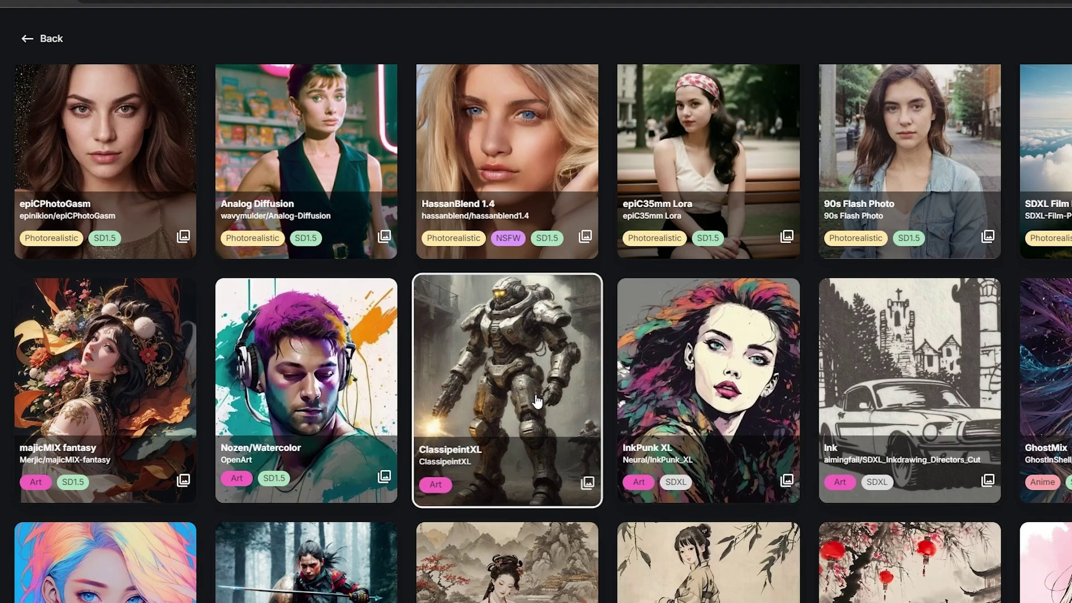
left_click(495, 416)
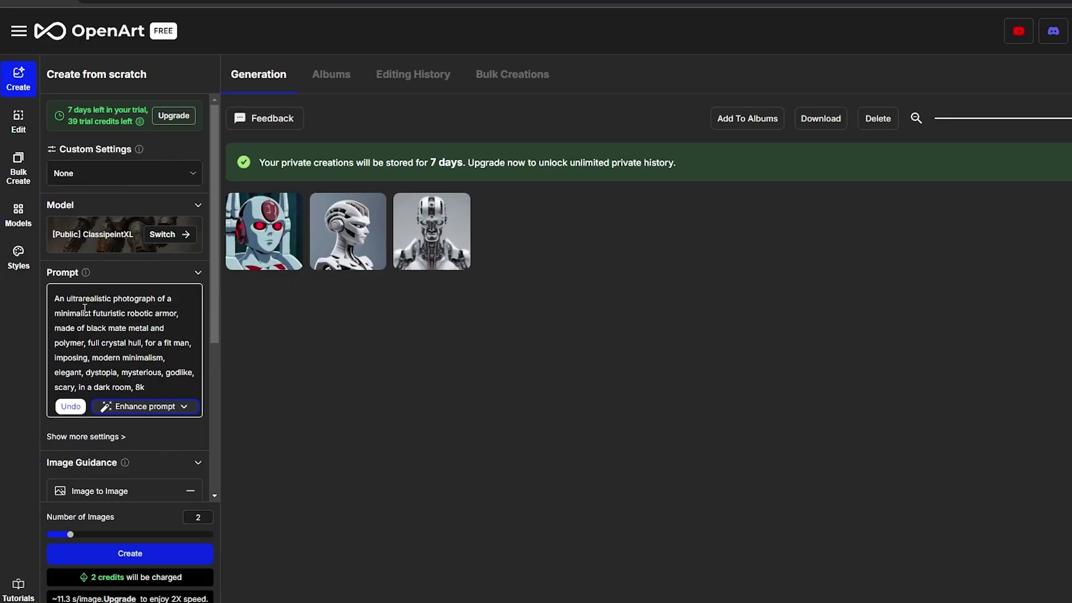
Step: Generate 1 robotic-armor image with ClassipeintXL, then open the silver robot image
left_click(173, 301)
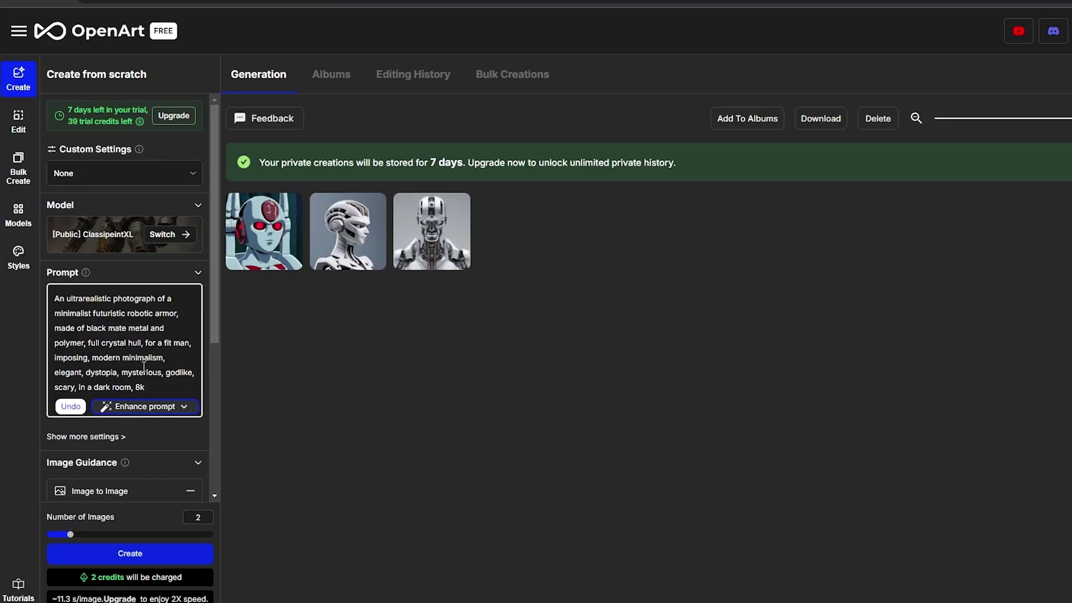
scroll(111, 372, "down", 3)
scroll(98, 374, "up", 3)
left_click_drag(68, 537, 53, 544)
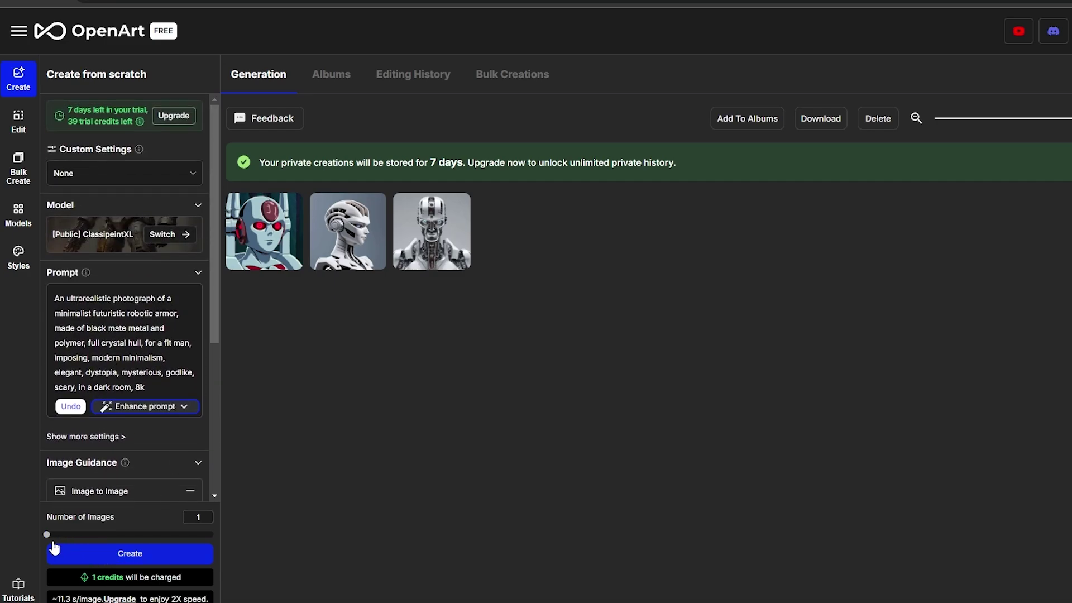
left_click(54, 547)
left_click(527, 244)
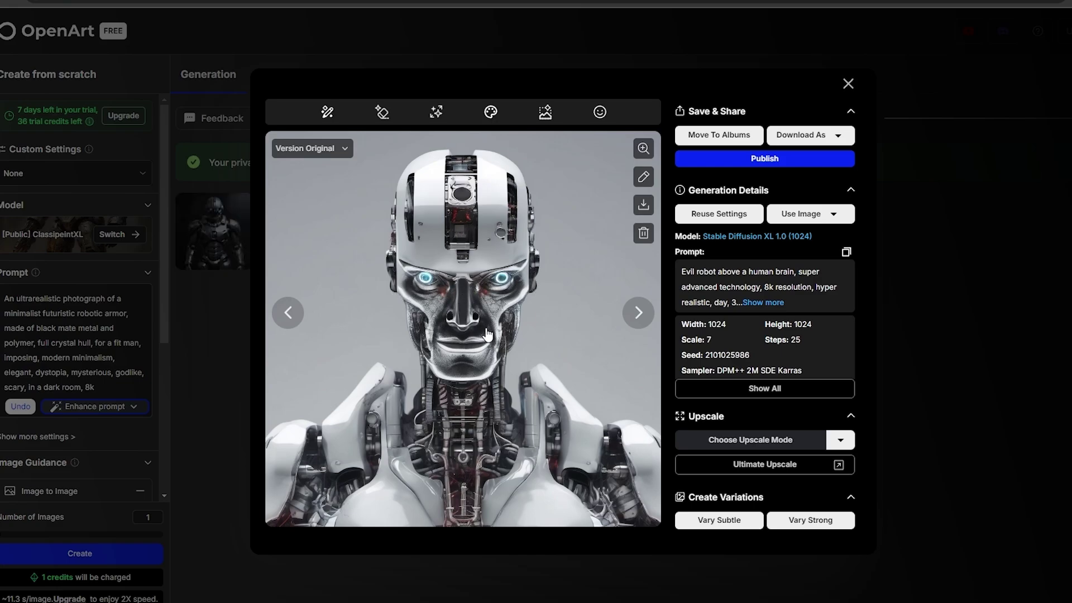
Step: Open the dark armored robot and browse the full-screen preview to the white robot profile
left_click(847, 85)
left_click(209, 229)
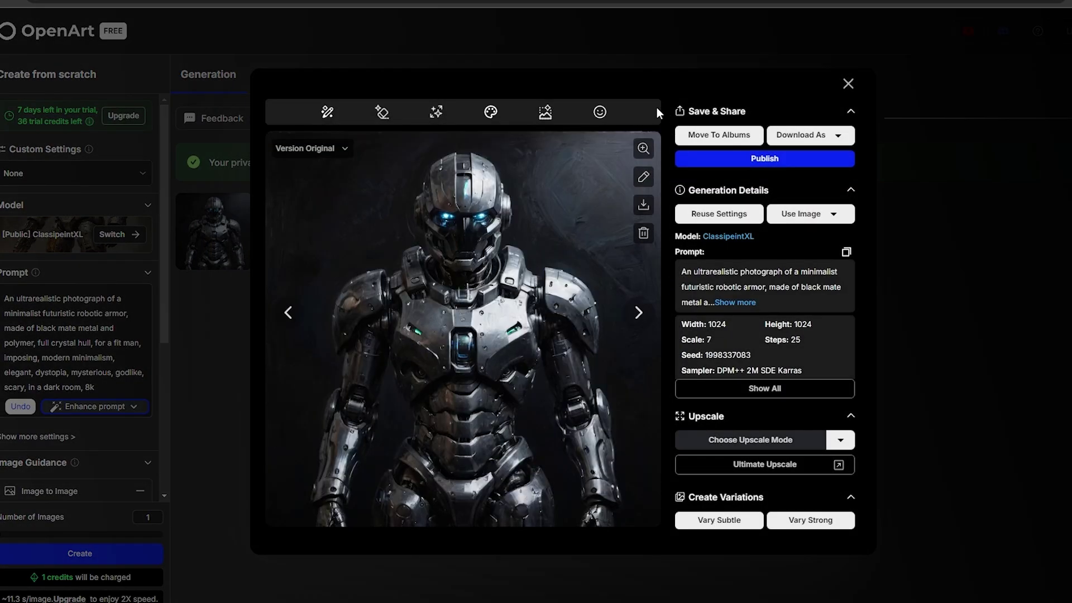
left_click(643, 148)
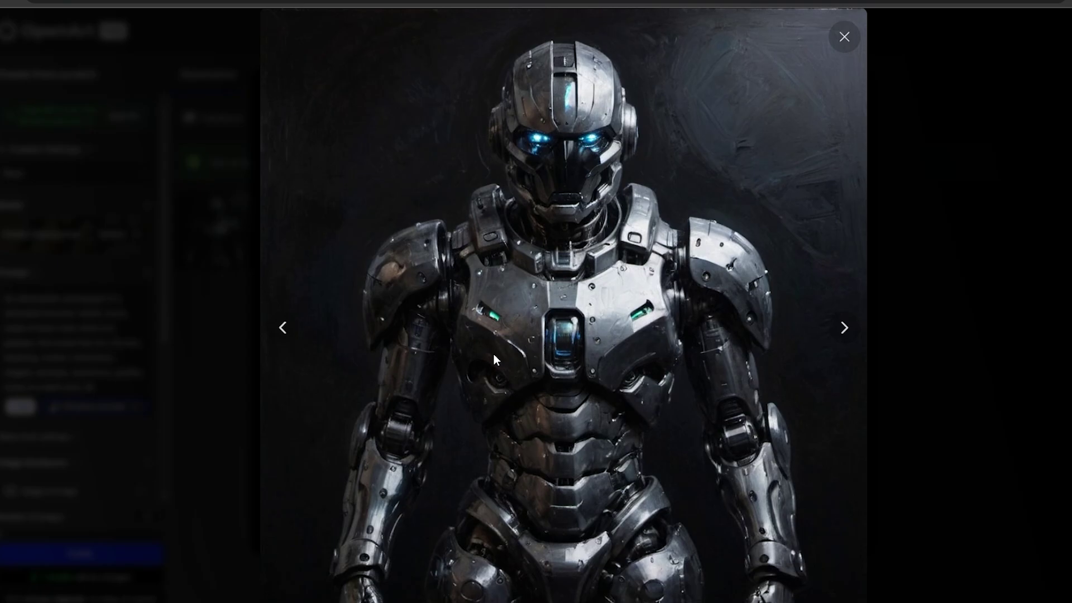
left_click(844, 328)
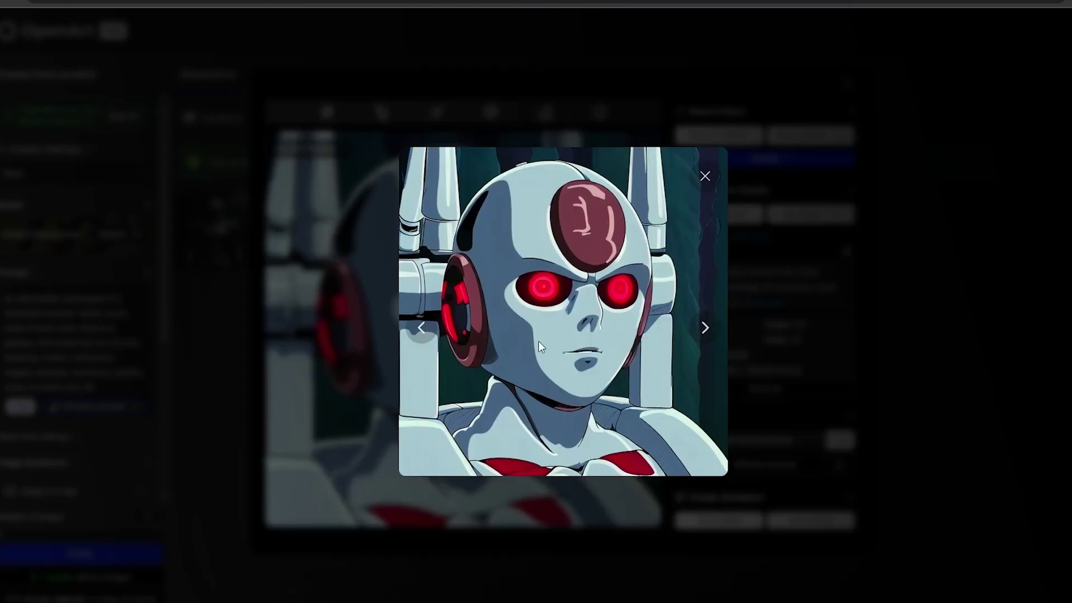
left_click(704, 328)
left_click(333, 360)
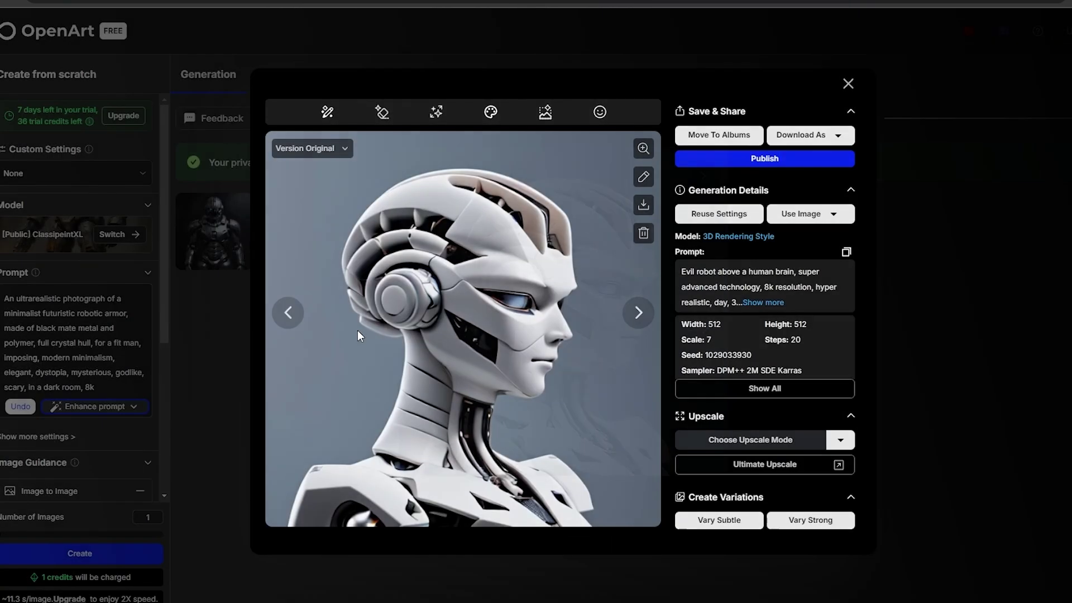
Step: Enlarge the dark armored robot again, then close the preview and details view
left_click(298, 320)
left_click(643, 148)
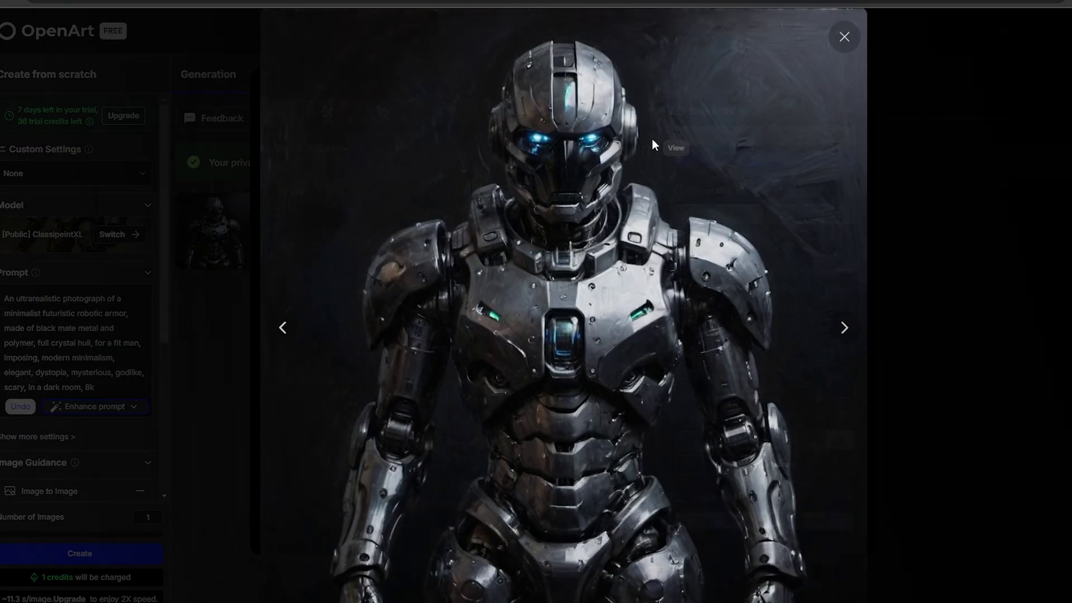
left_click(935, 286)
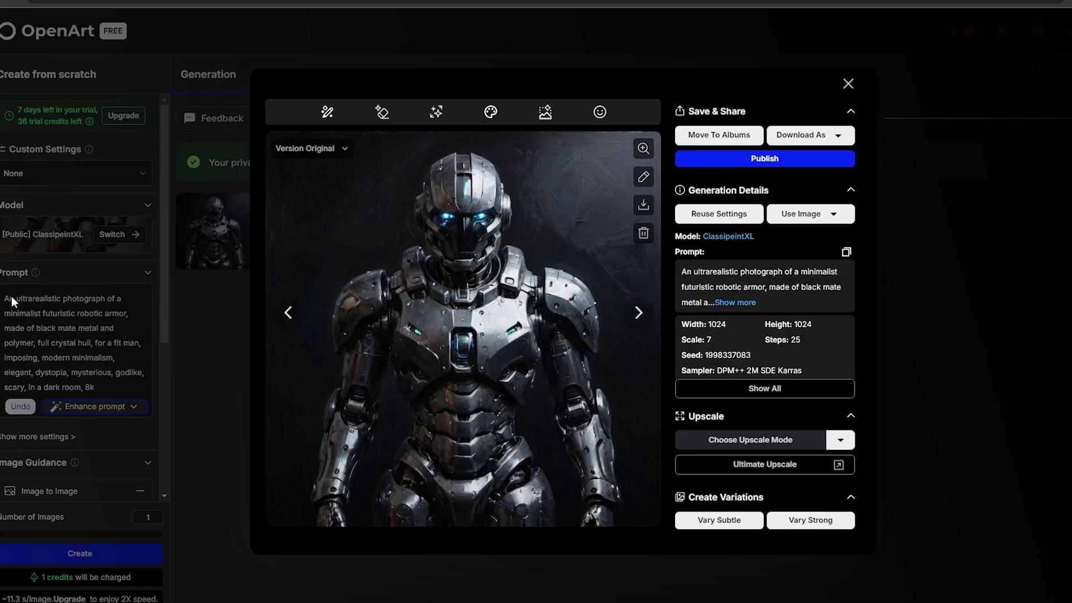
left_click(192, 287)
scroll(162, 345, "down", 3)
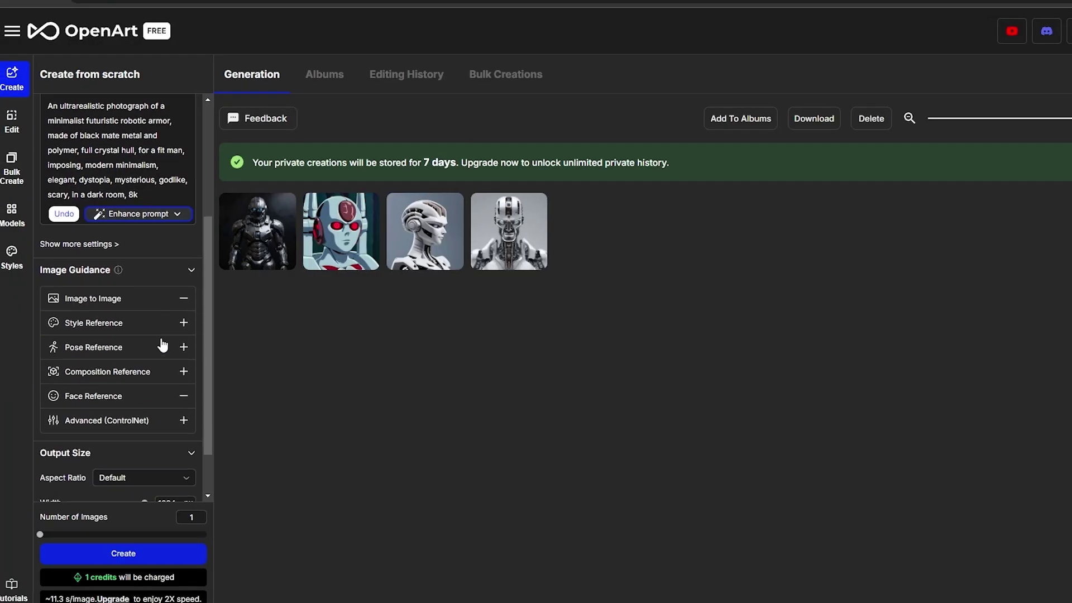
scroll(154, 335, "up", 3)
scroll(146, 325, "down", 2)
scroll(146, 325, "down", 3)
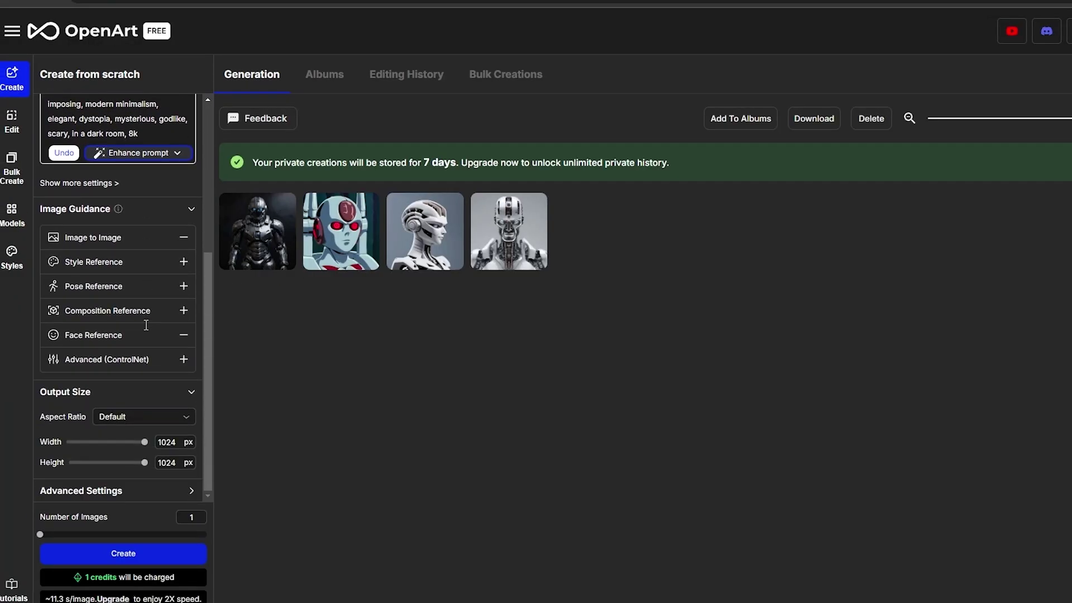
Step: Open the black armored robot and create strong variations of it with Vary Strong
left_click(249, 229)
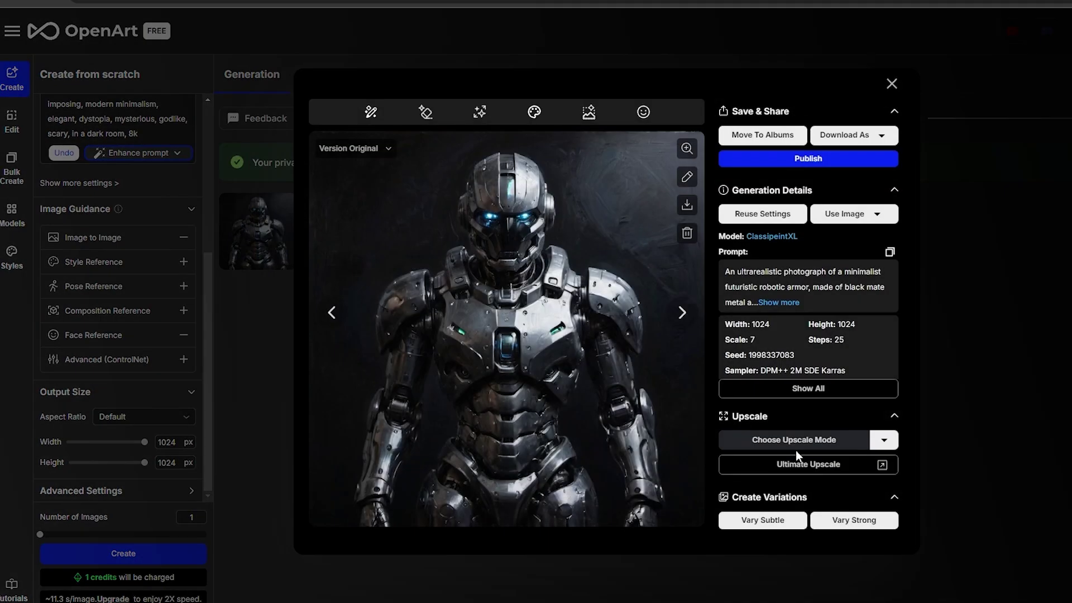
left_click(877, 141)
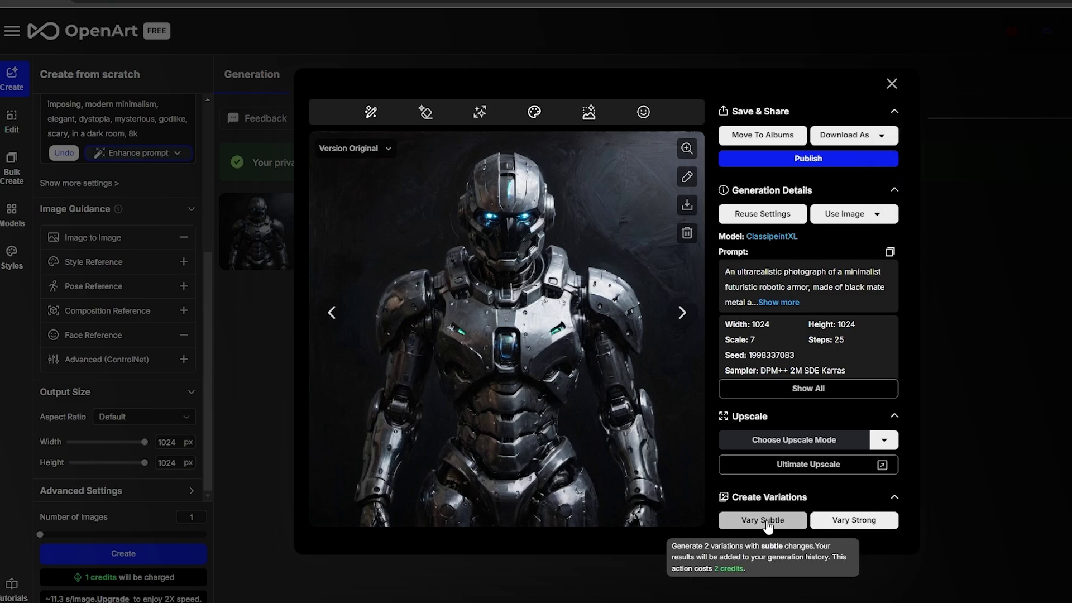
left_click(851, 520)
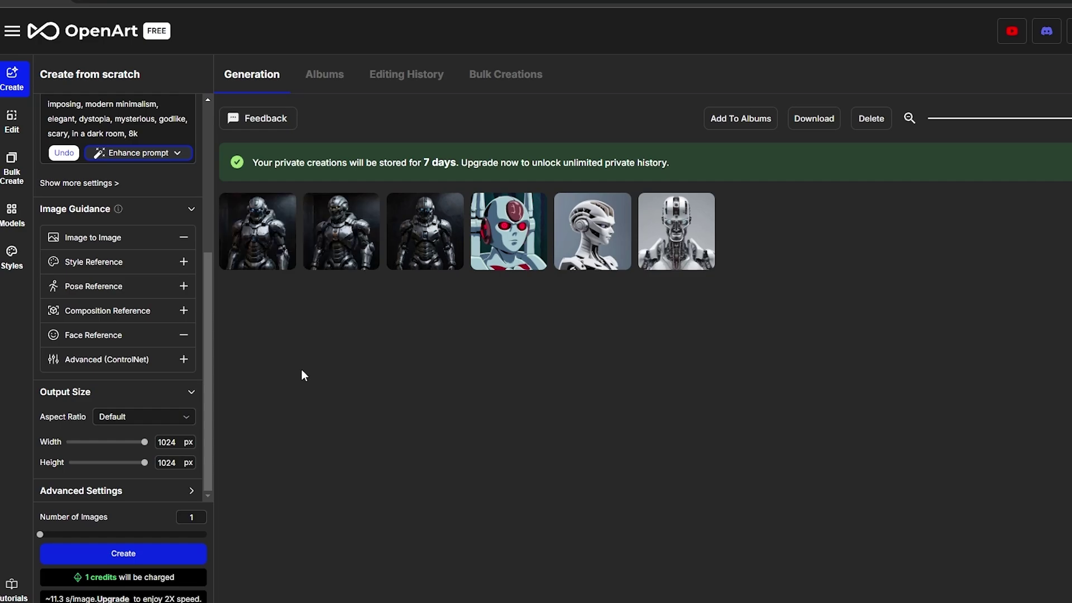
Step: Compare the orange-eyed and blue-eyed robot variations, then close the viewer
left_click(330, 266)
left_click(683, 310)
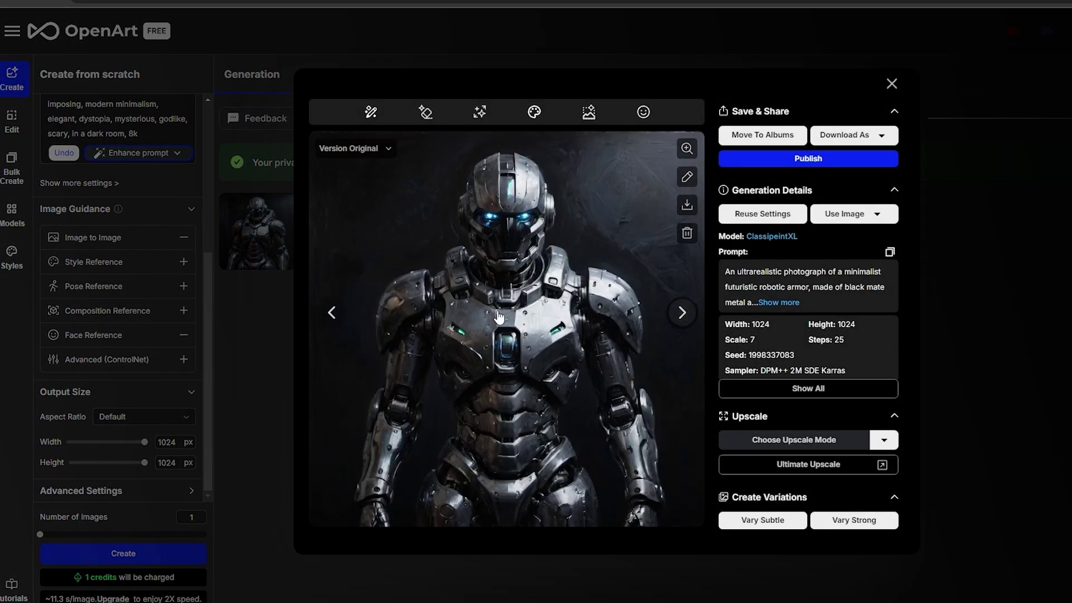
left_click(334, 313)
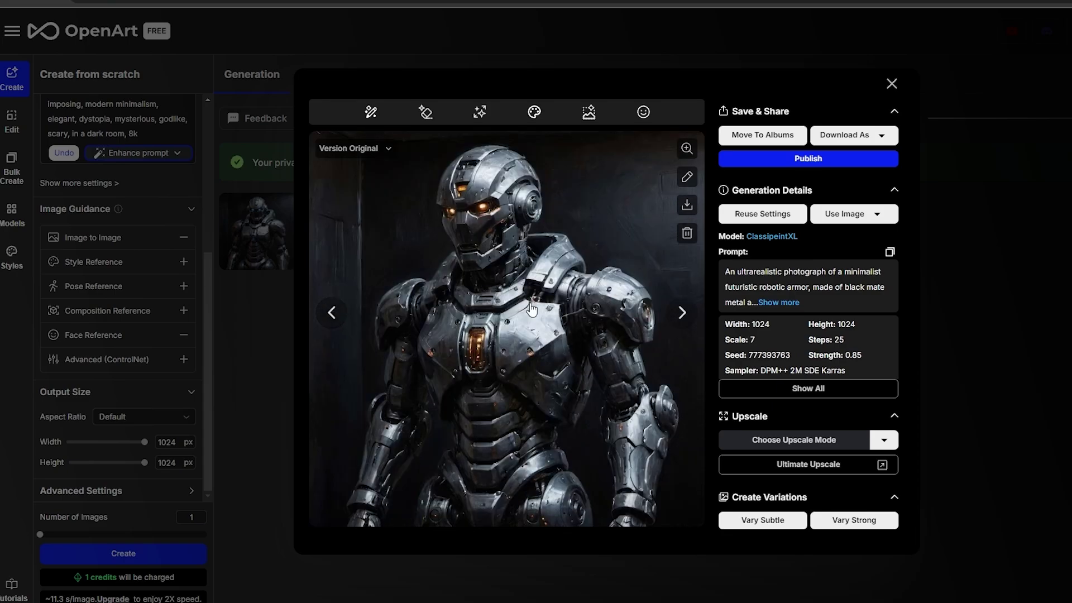
left_click(680, 310)
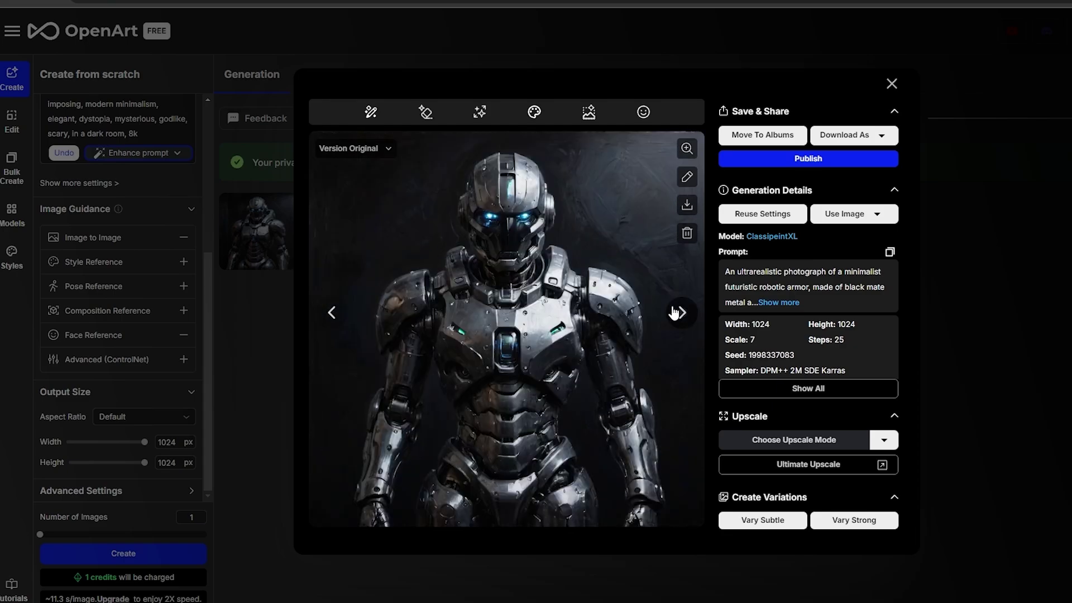
left_click(342, 311)
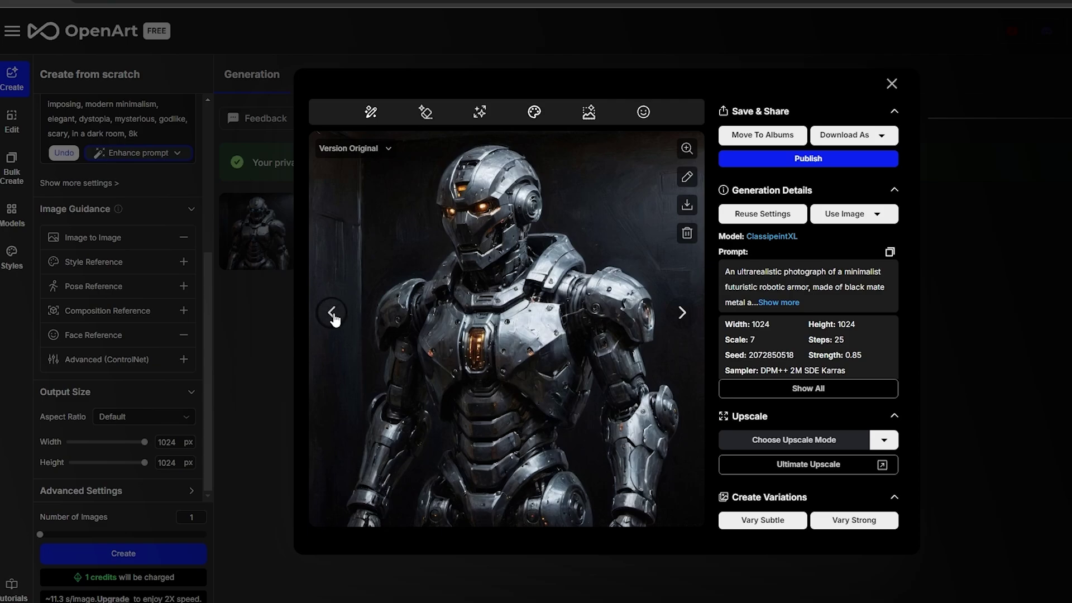
left_click(252, 283)
Step: Review the first robot image against its variation, then bring up the subscription pricing plans
left_click(256, 229)
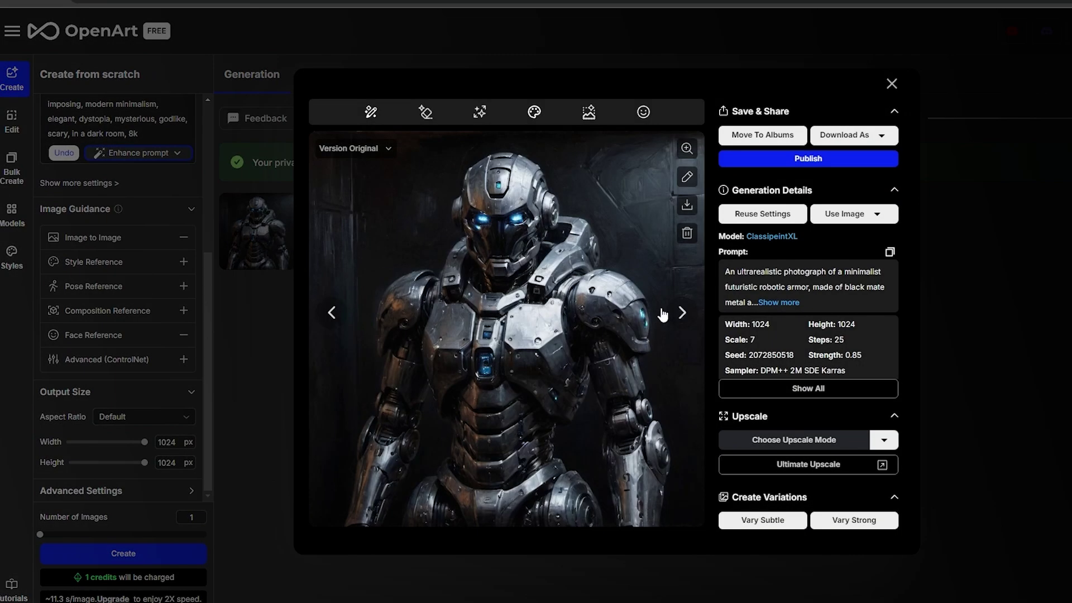
left_click(681, 312)
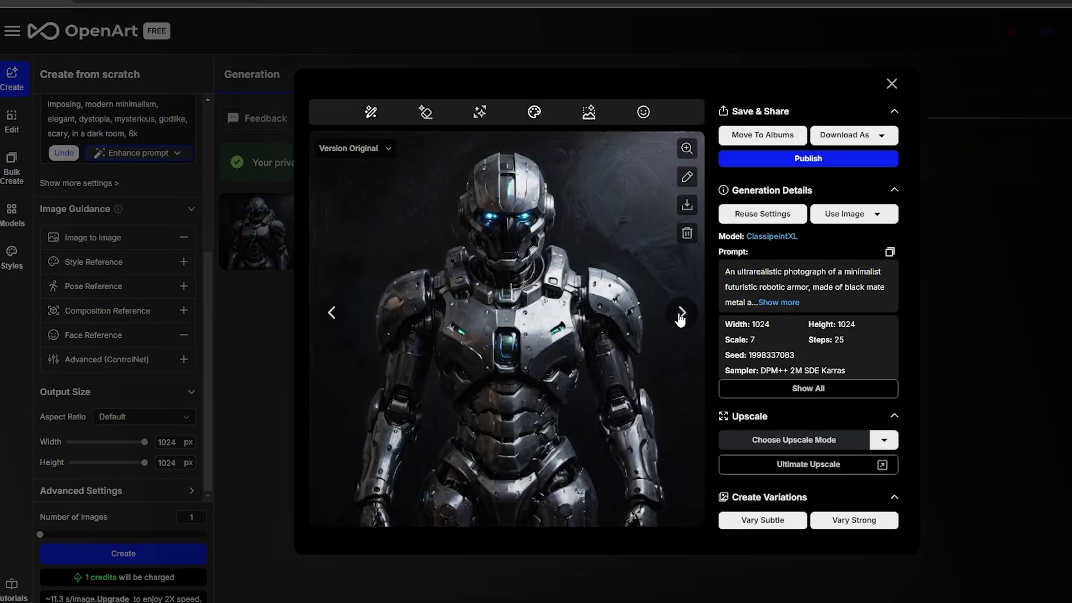
left_click(334, 312)
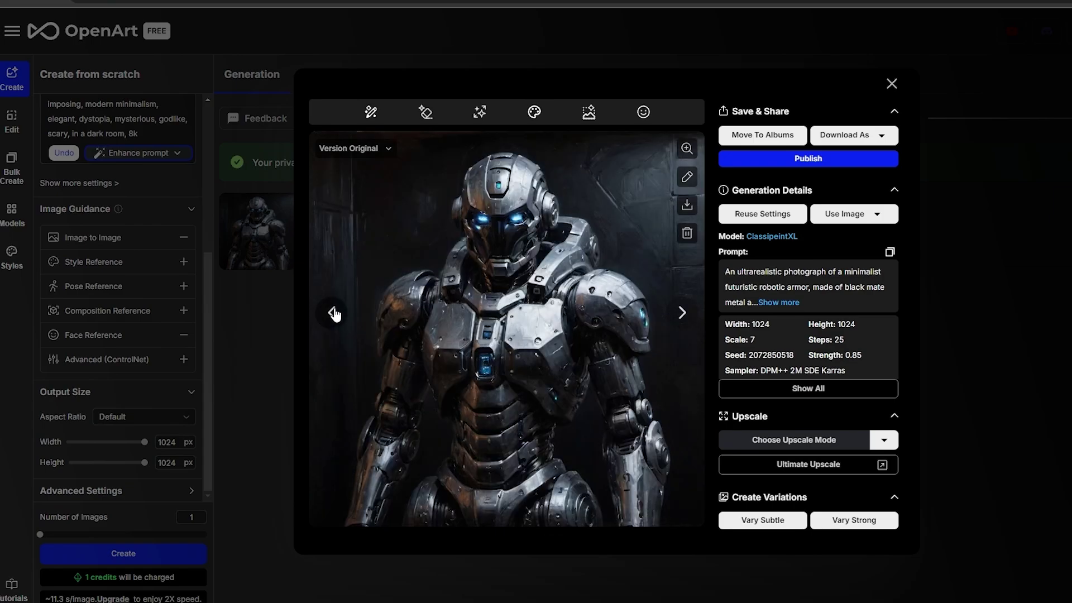
left_click(891, 84)
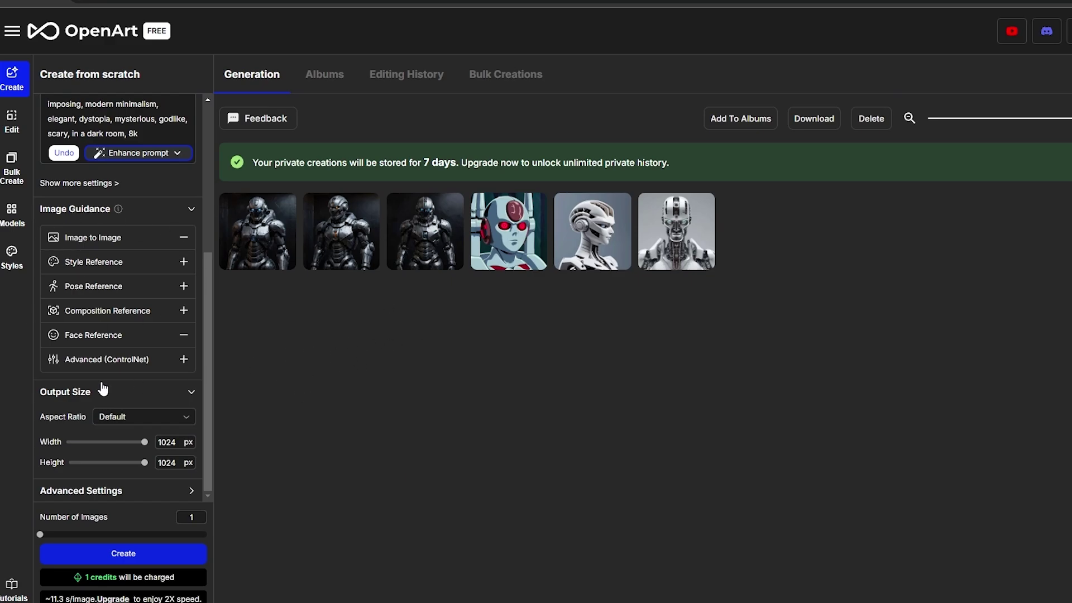
scroll(119, 561, "down", 1)
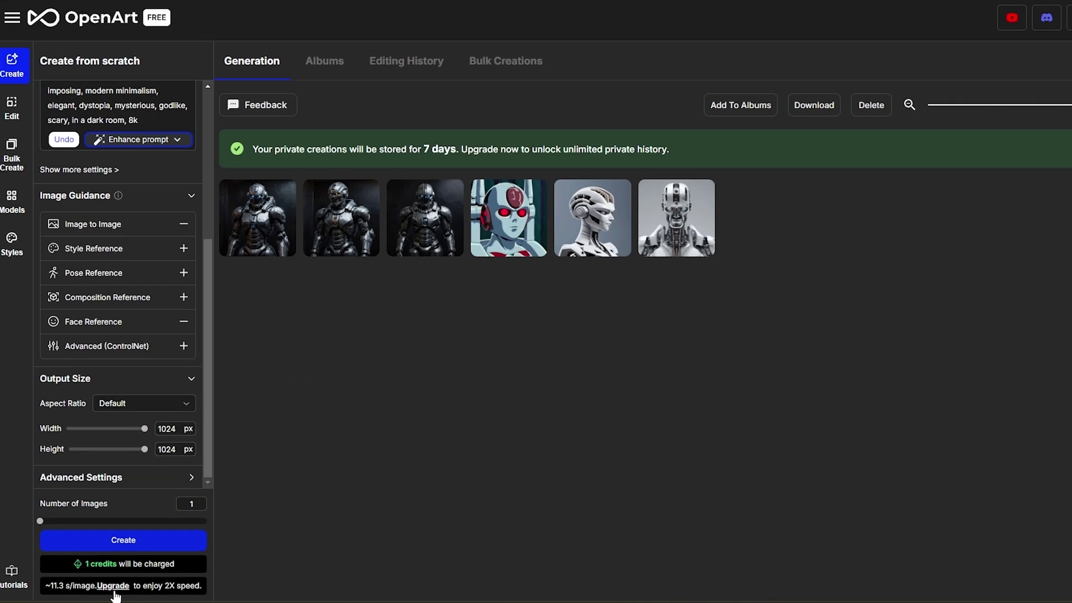
left_click(113, 586)
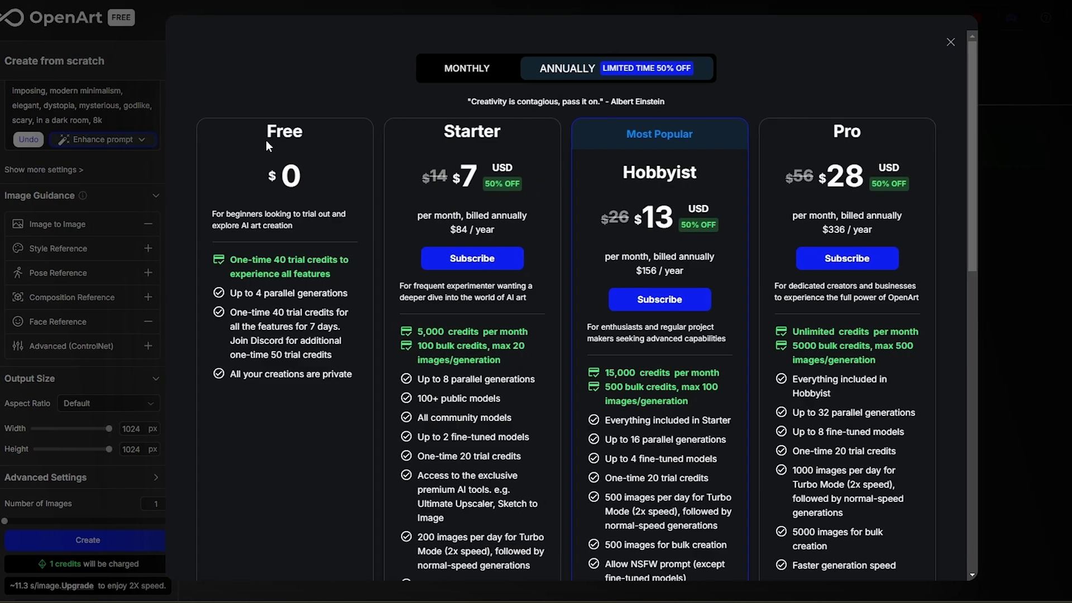
mouse_move(301, 137)
left_mouse_down()
mouse_move(336, 138)
mouse_move(317, 132)
left_mouse_up()
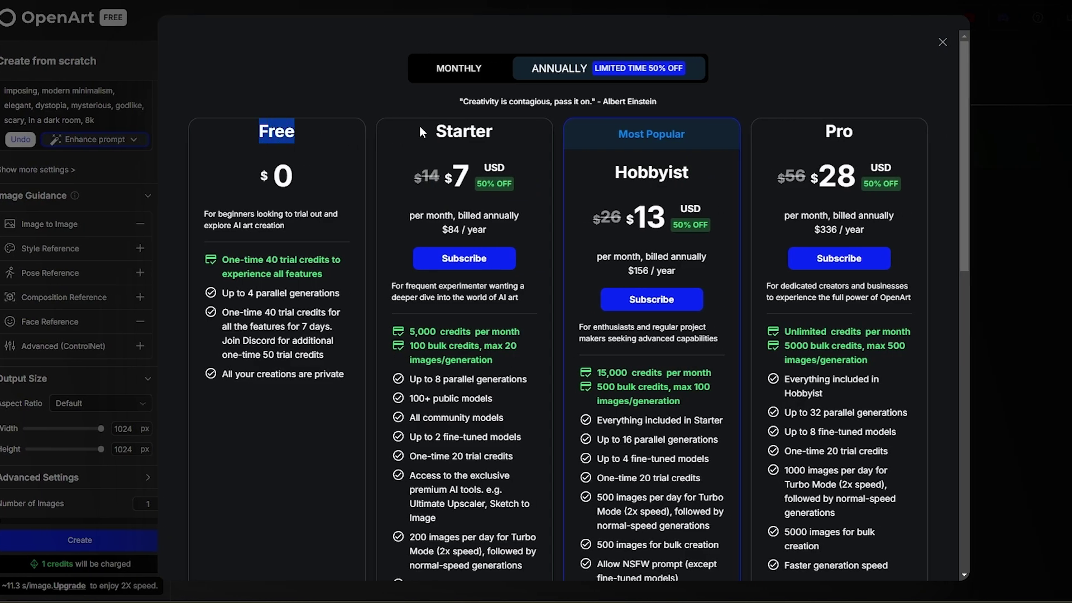
left_click_drag(435, 132, 668, 118)
left_click_drag(626, 173, 777, 159)
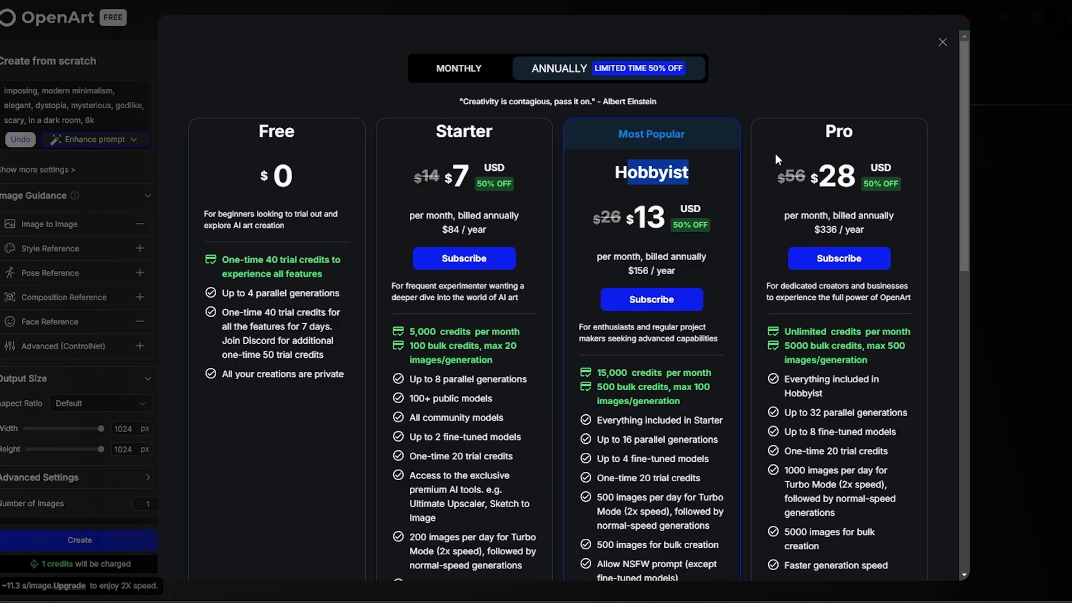
double_click(293, 177)
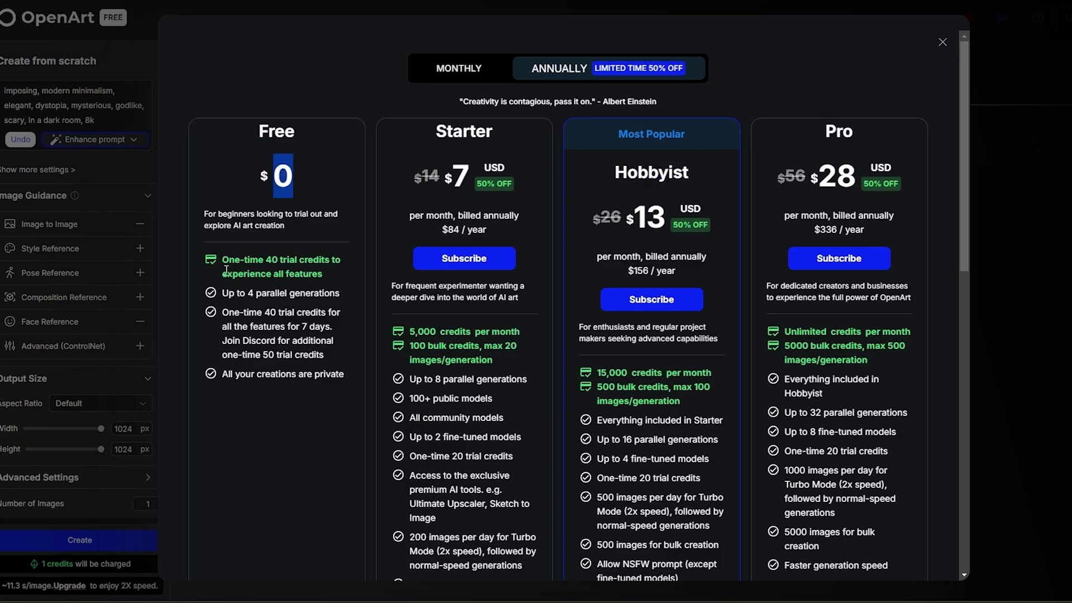
left_click_drag(223, 260, 342, 278)
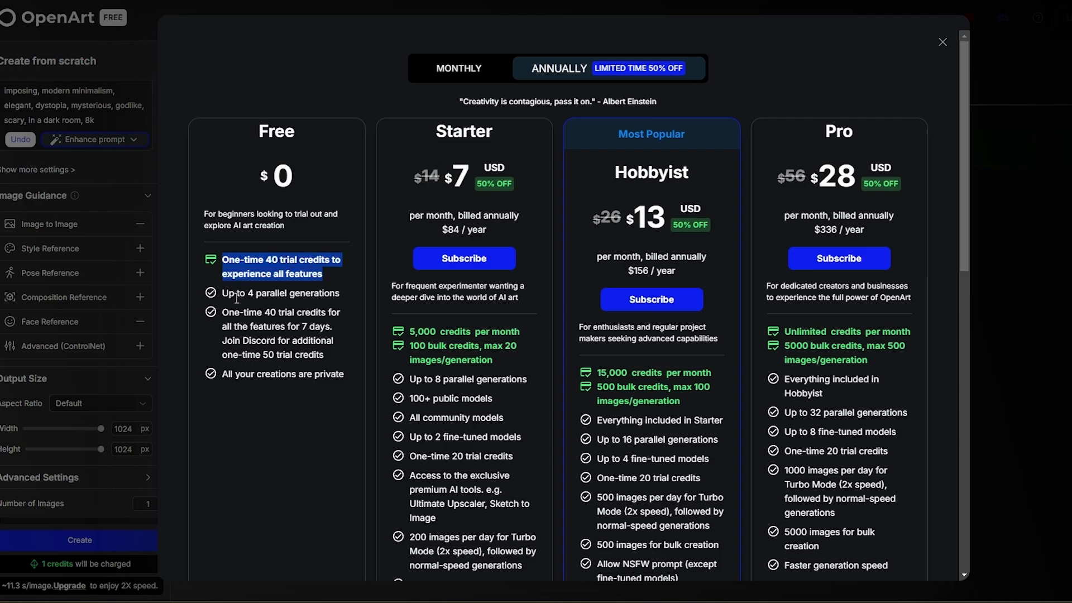
left_click_drag(229, 294, 347, 297)
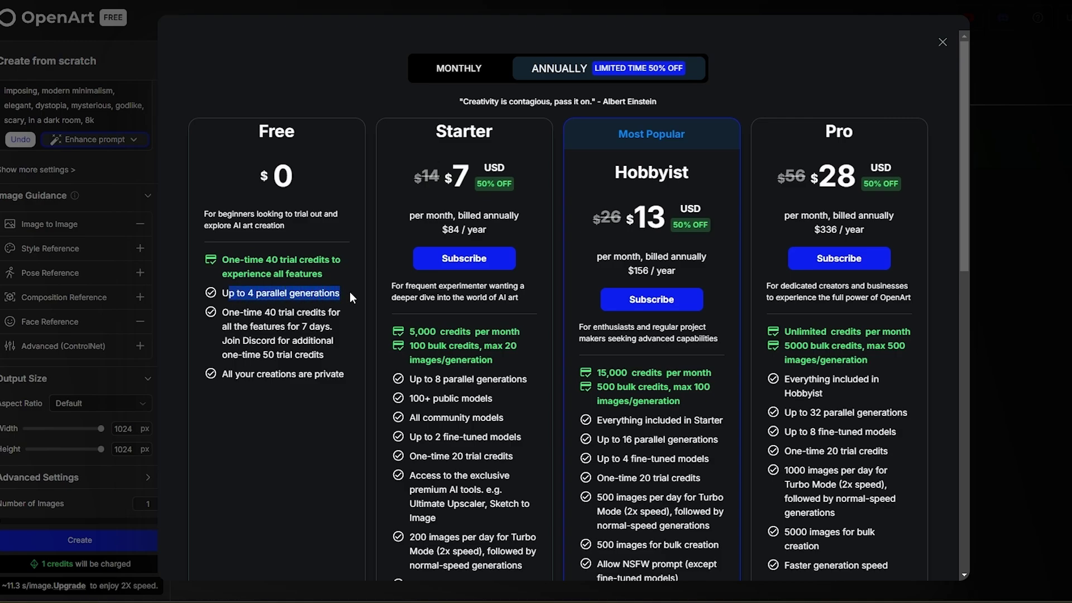
left_click_drag(235, 313, 328, 330)
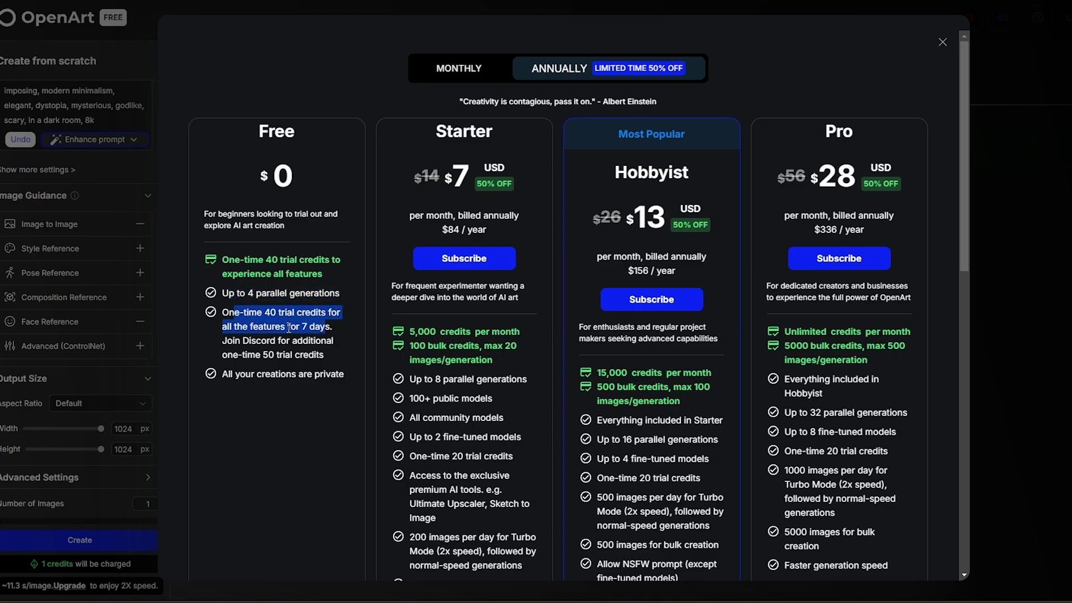
left_click_drag(223, 341, 306, 361)
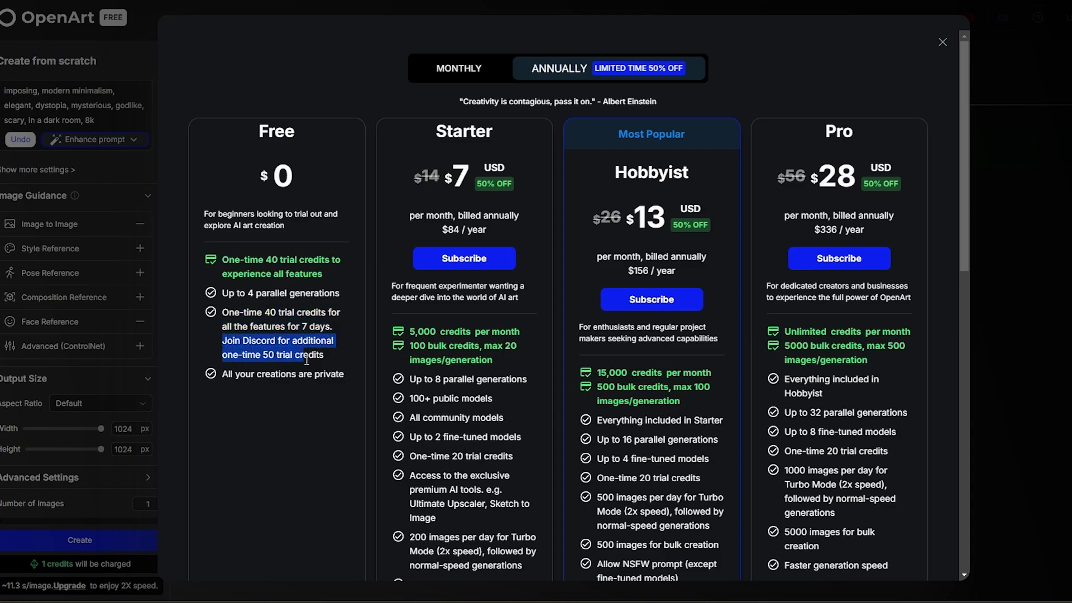
left_click_drag(235, 375, 344, 377)
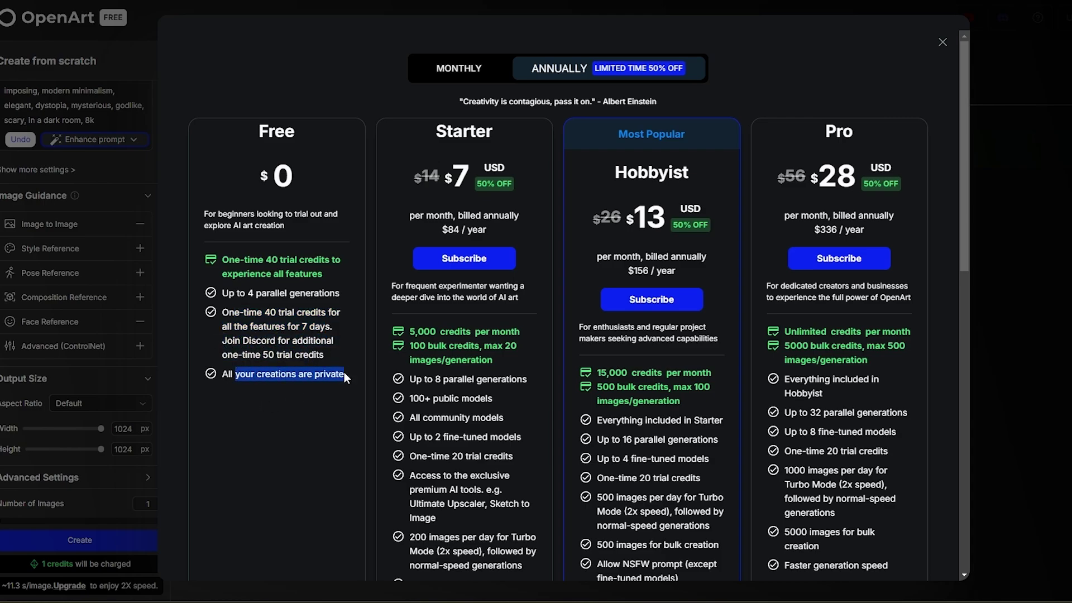
left_click(316, 436)
left_click_drag(451, 168, 468, 166)
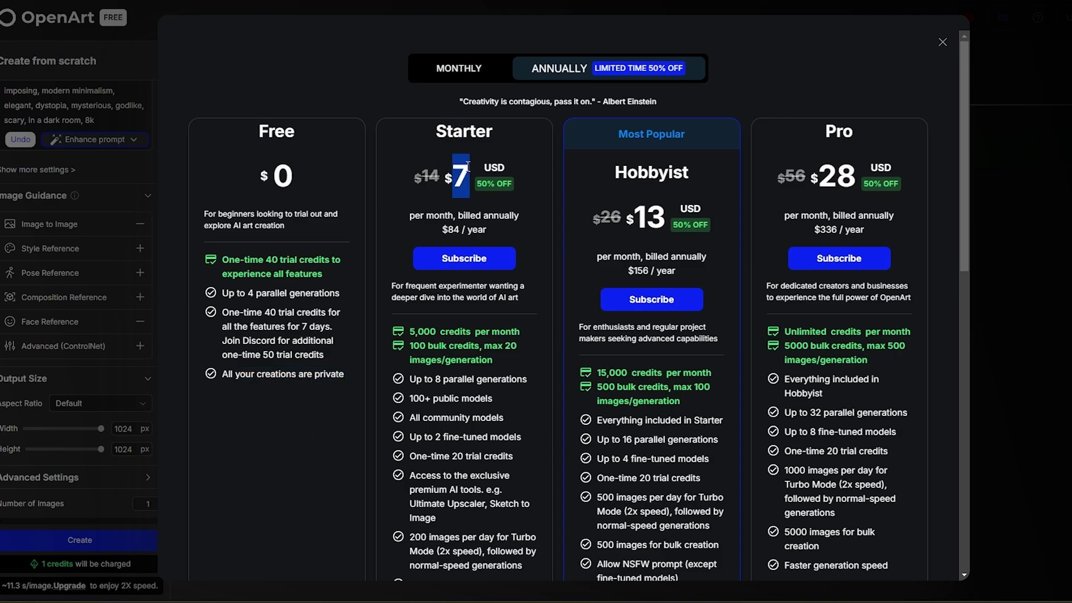
left_click_drag(443, 229, 459, 229)
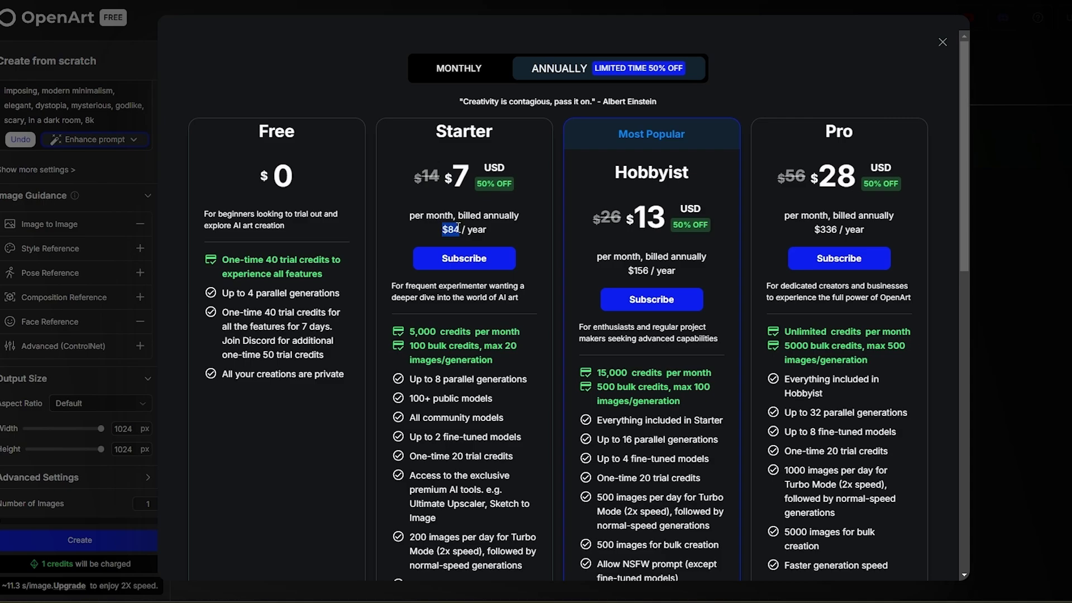
scroll(460, 226, "down", 2)
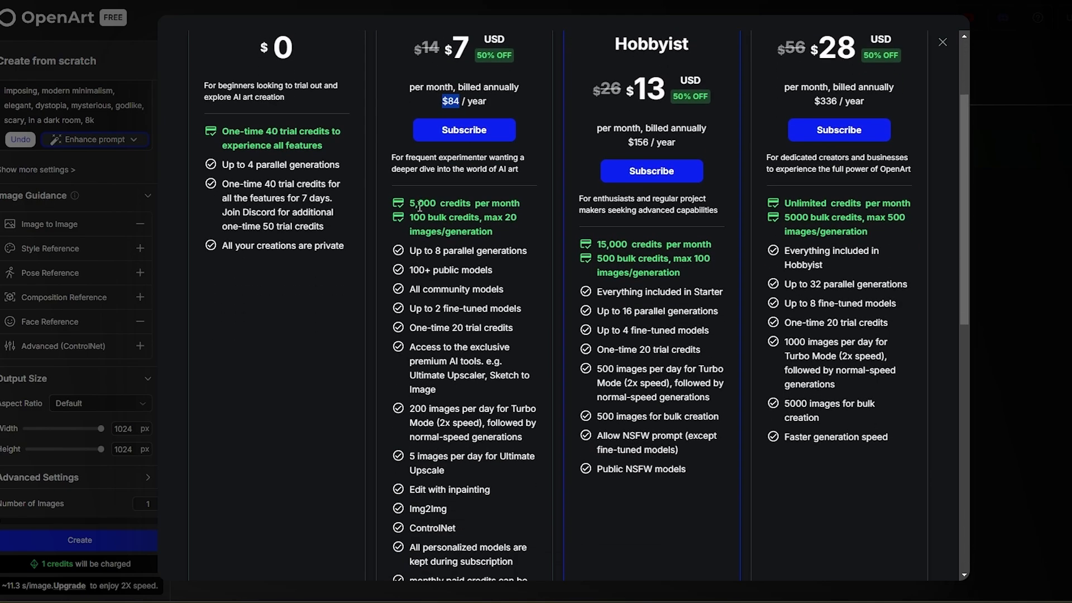
left_click_drag(416, 203, 462, 235)
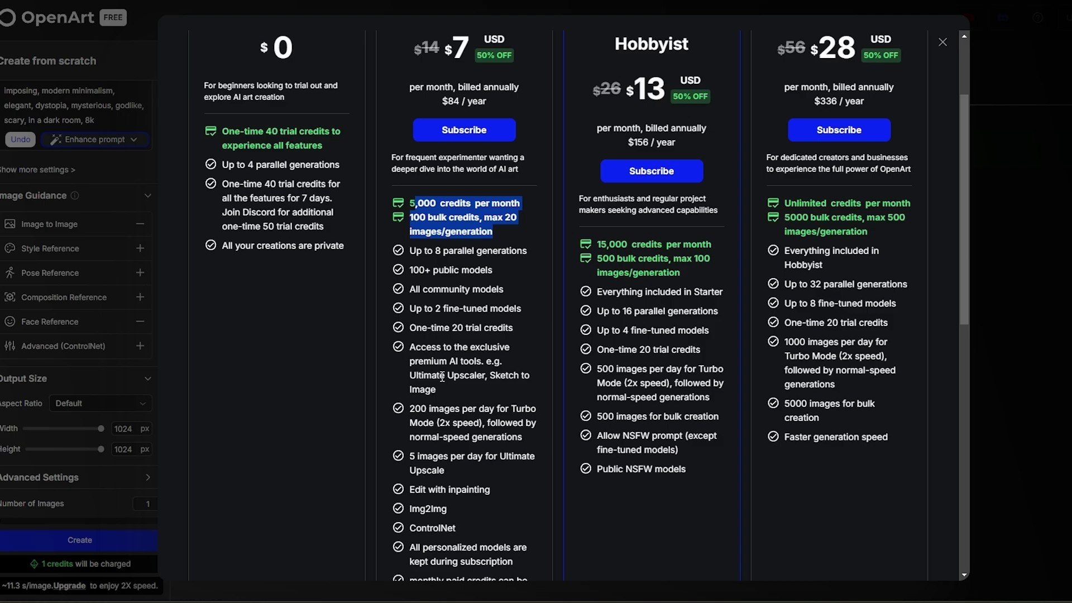
scroll(442, 377, "down", 1)
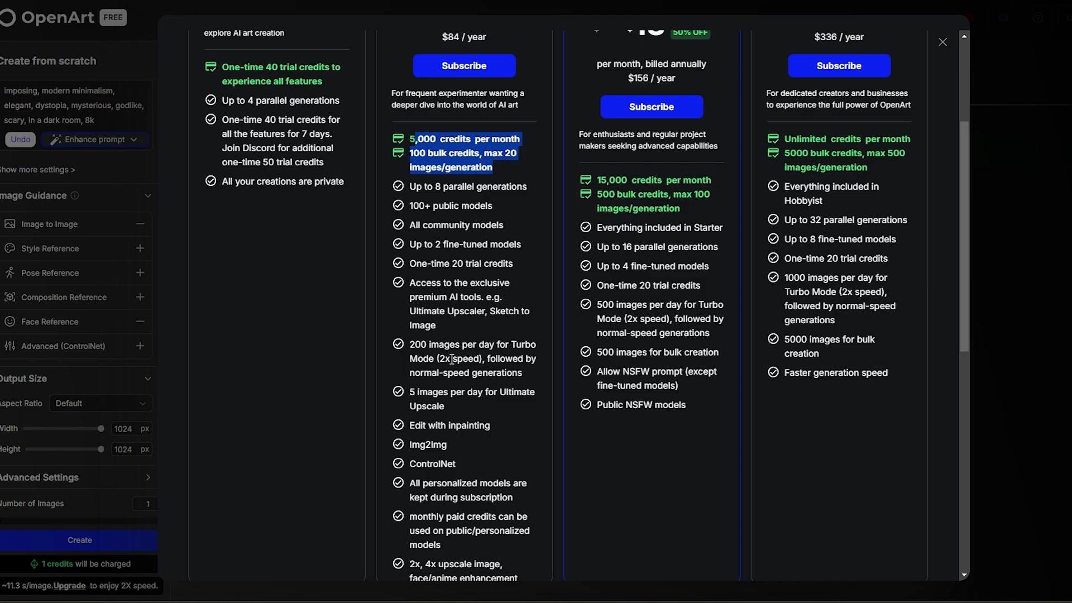
scroll(452, 359, "down", 2)
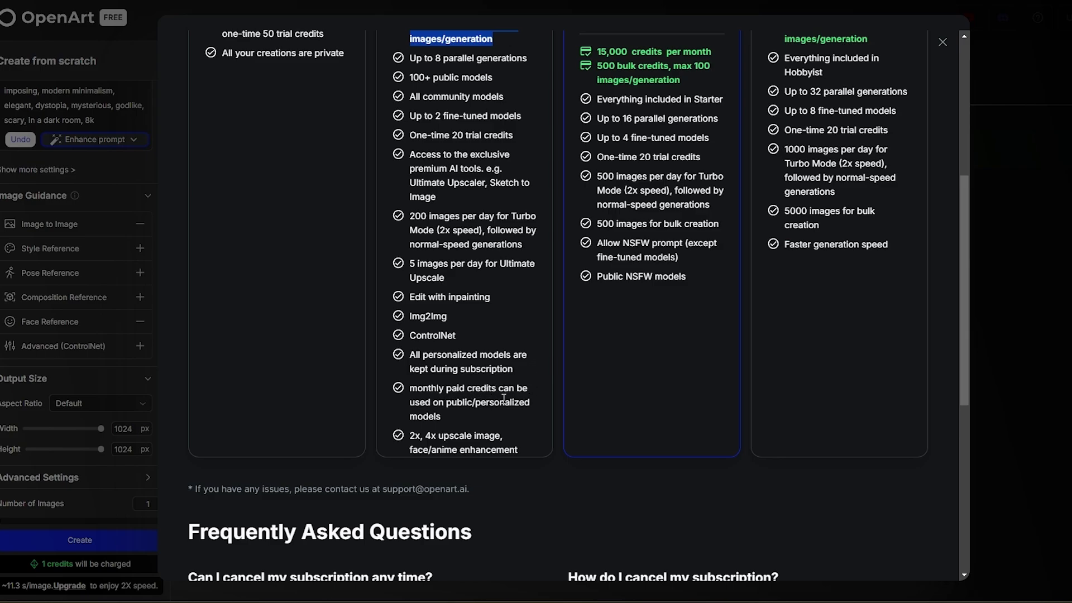
scroll(442, 421, "down", 3)
scroll(631, 172, "up", 8)
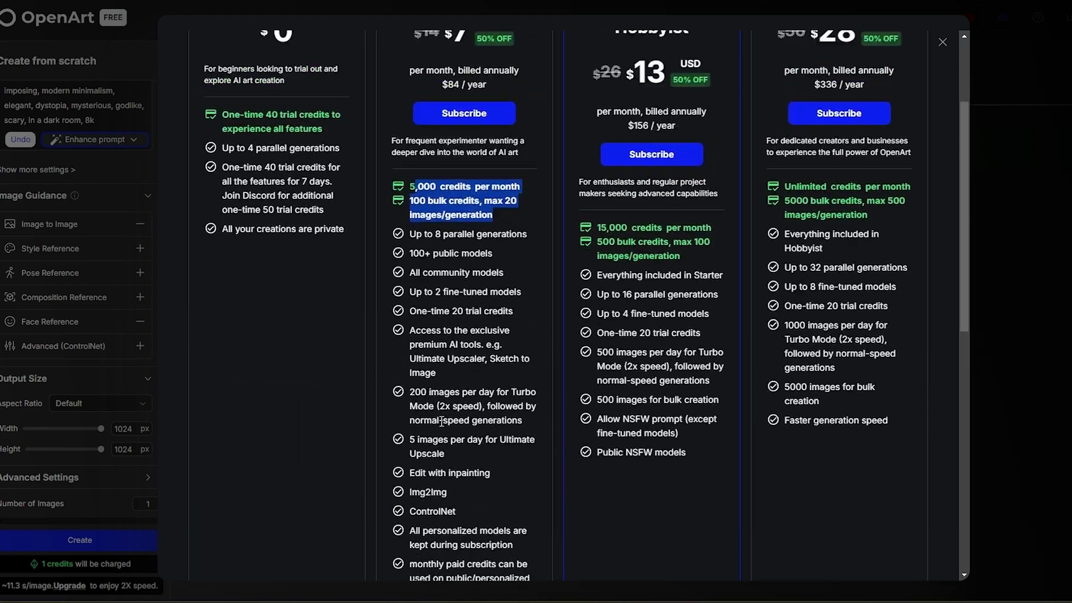
double_click(631, 172)
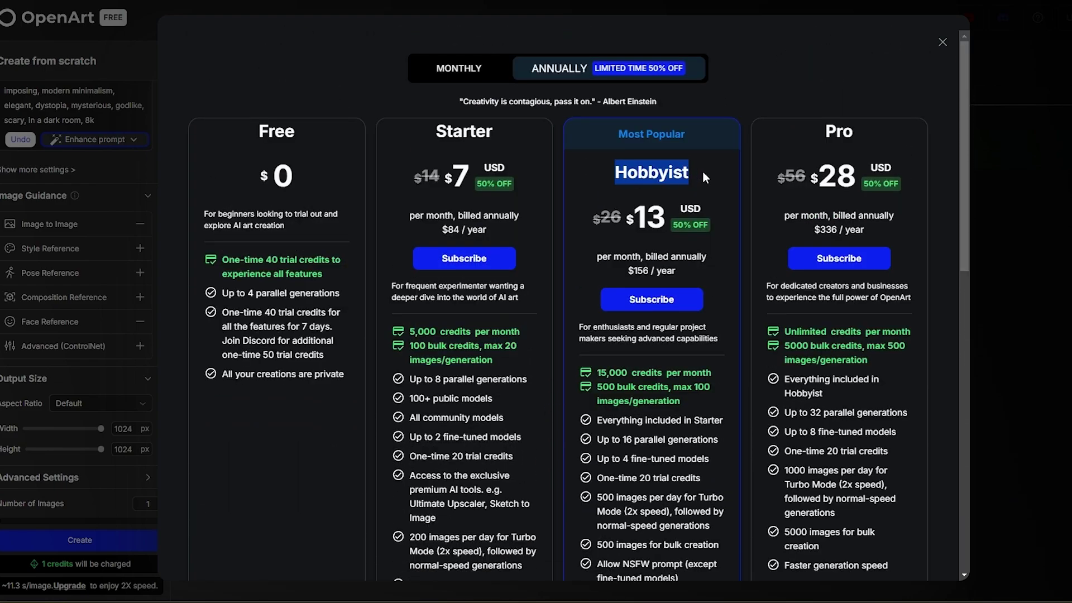
left_click_drag(634, 217, 665, 210)
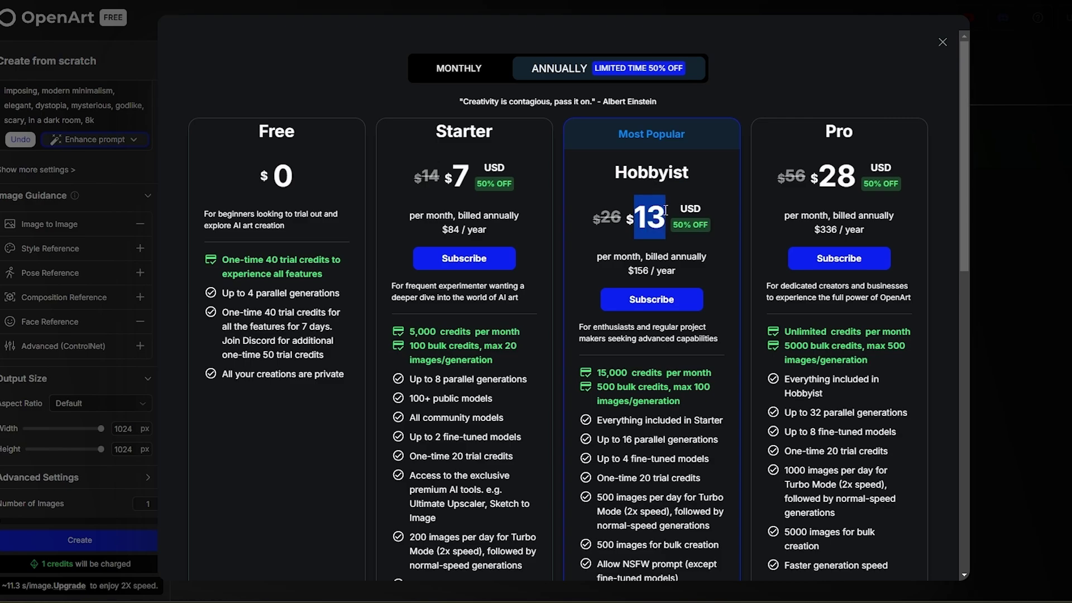
left_click_drag(628, 271, 643, 272)
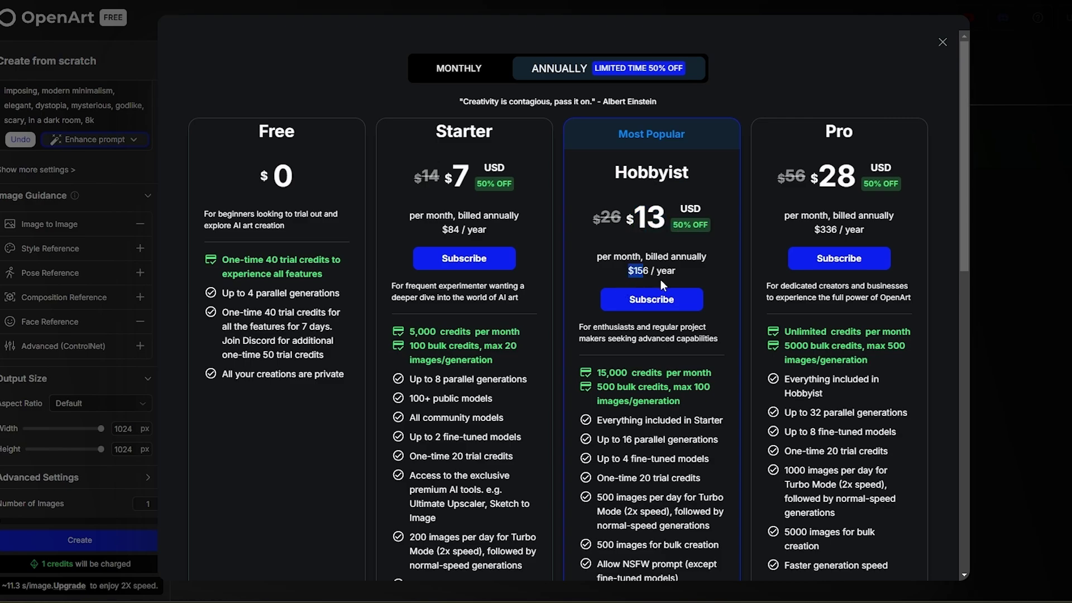
scroll(618, 354, "down", 3)
left_click_drag(597, 244, 635, 249)
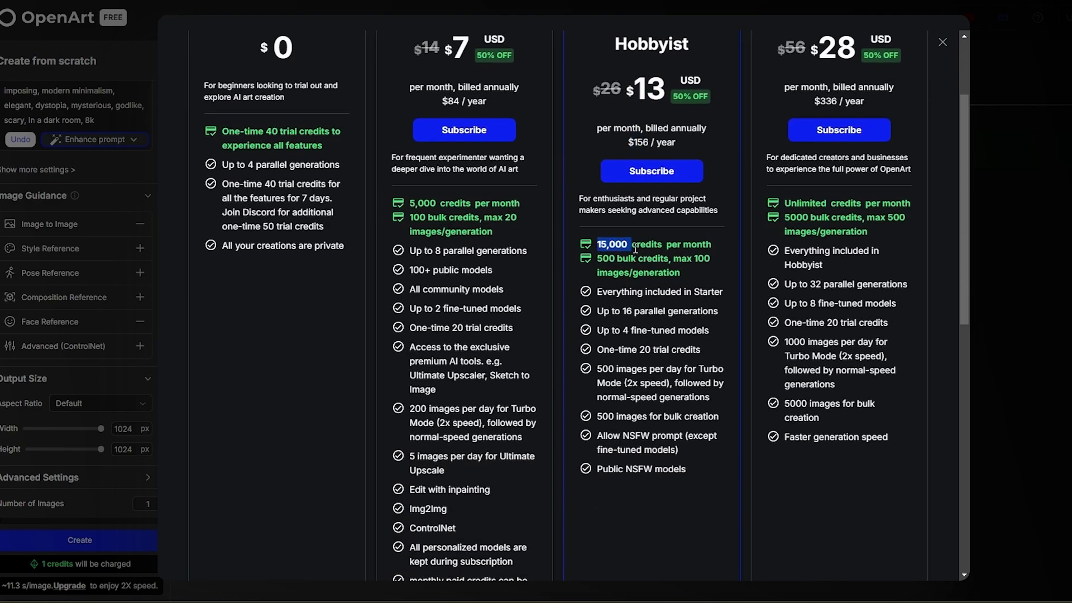
left_click(675, 213)
left_click_drag(601, 241, 634, 246)
left_click(631, 251)
left_click_drag(594, 257, 674, 268)
left_click(673, 265)
left_click_drag(673, 265, 695, 266)
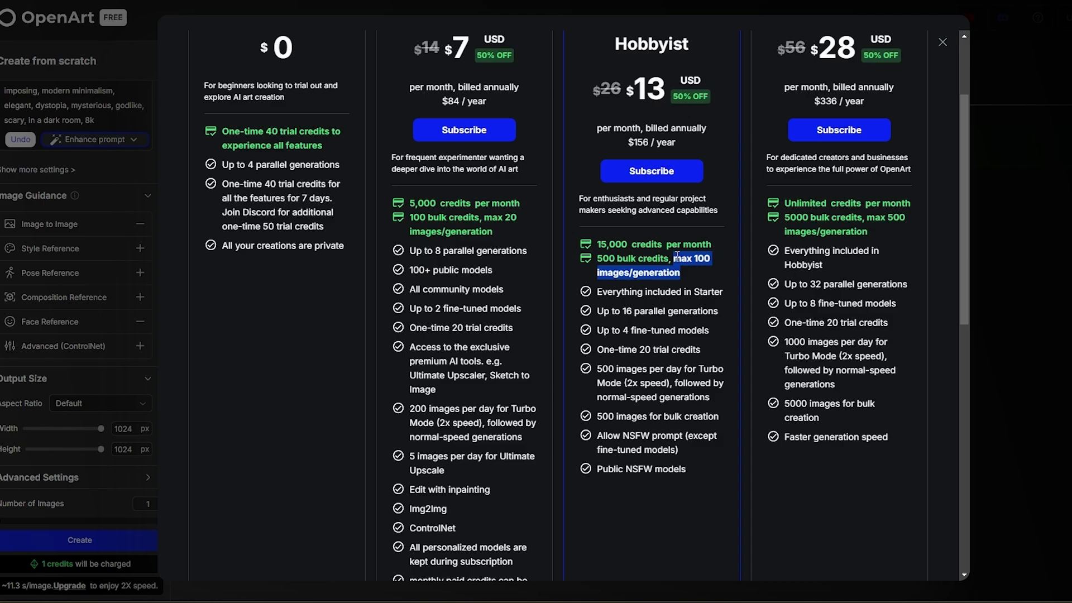
scroll(606, 233, "down", 1)
left_click_drag(608, 228, 710, 224)
left_click_drag(594, 253, 670, 248)
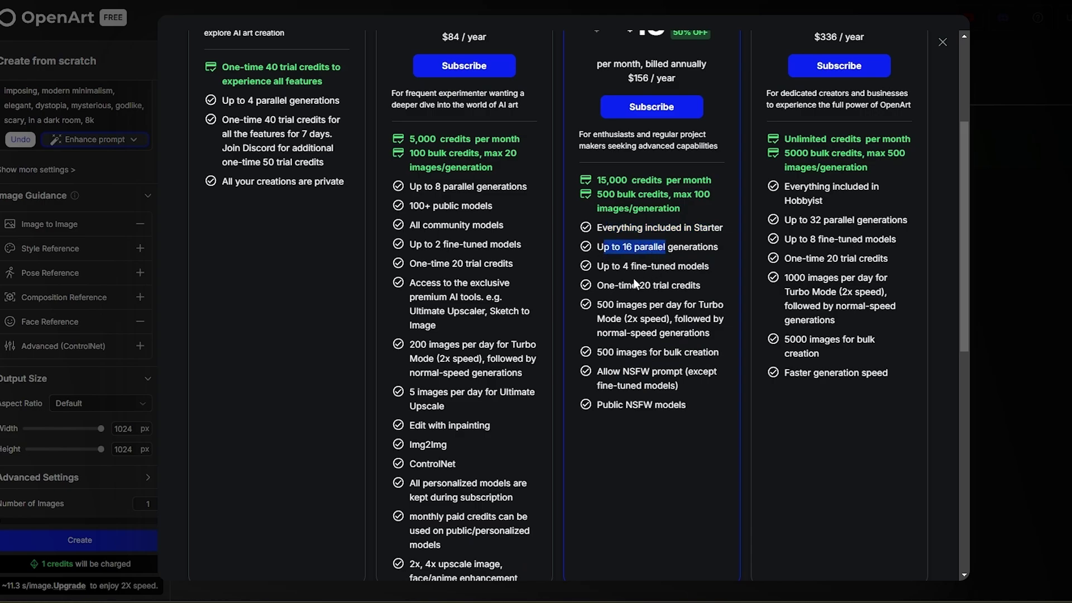
left_click(617, 270)
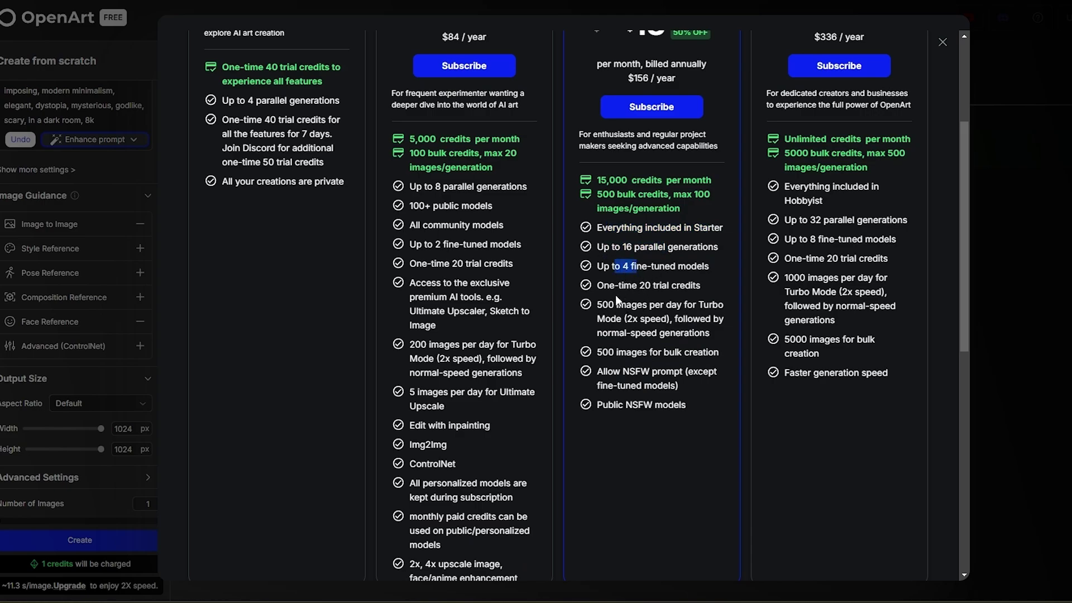
left_click_drag(615, 287, 631, 306)
left_click_drag(597, 371, 600, 403)
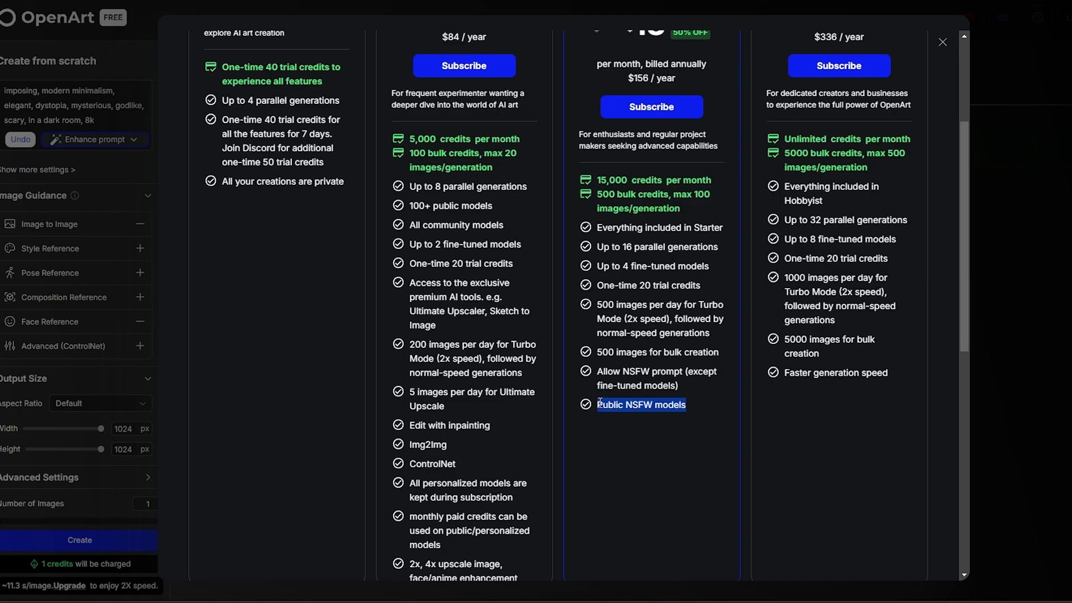
scroll(682, 394, "up", 3)
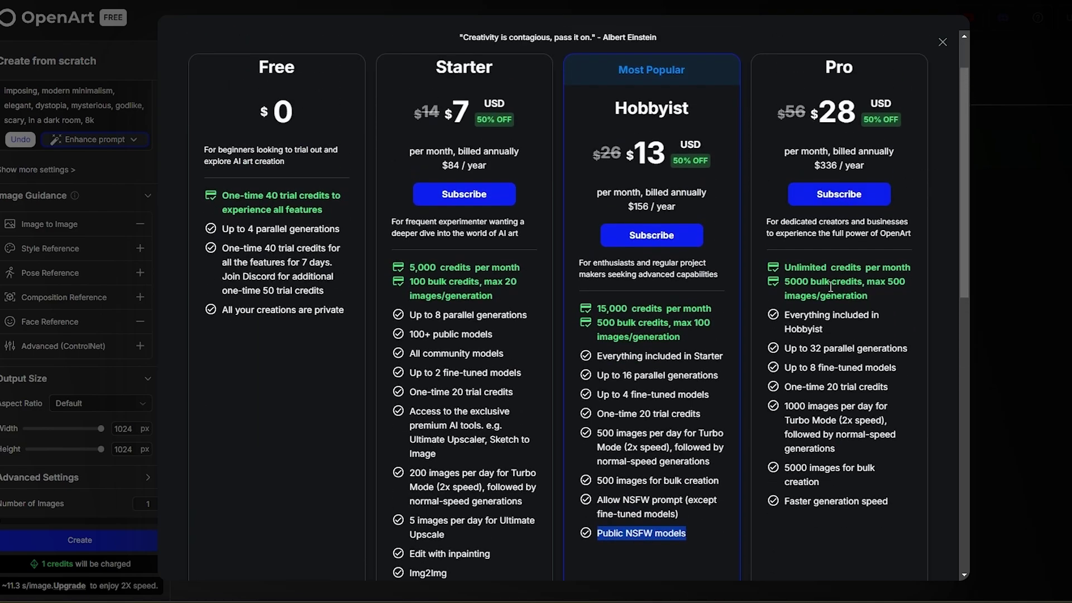
left_click_drag(797, 267, 922, 273)
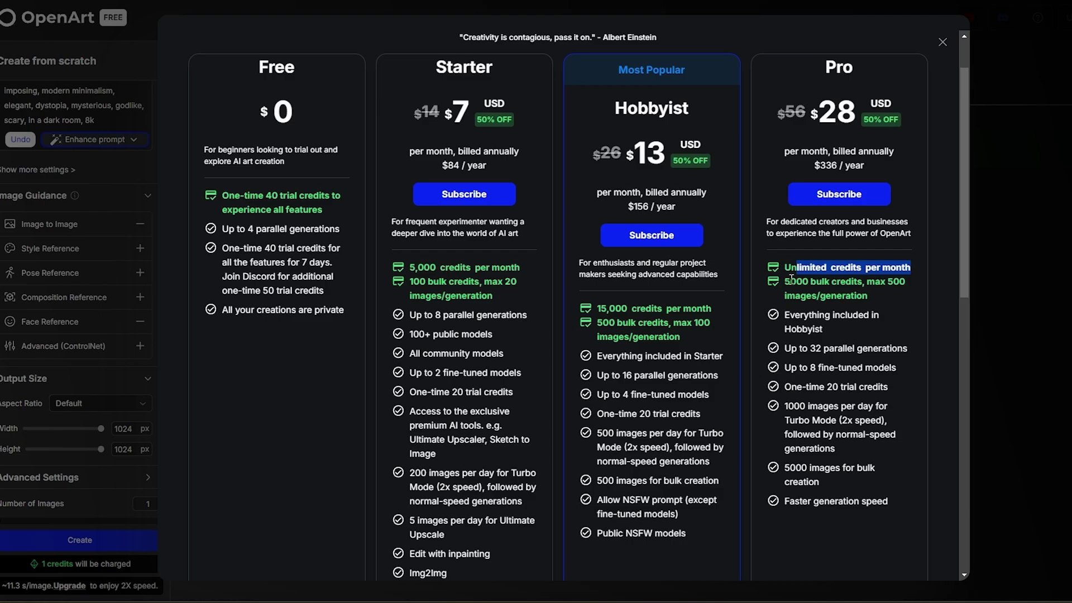
left_click_drag(784, 282, 899, 298)
left_click_drag(809, 316, 818, 316)
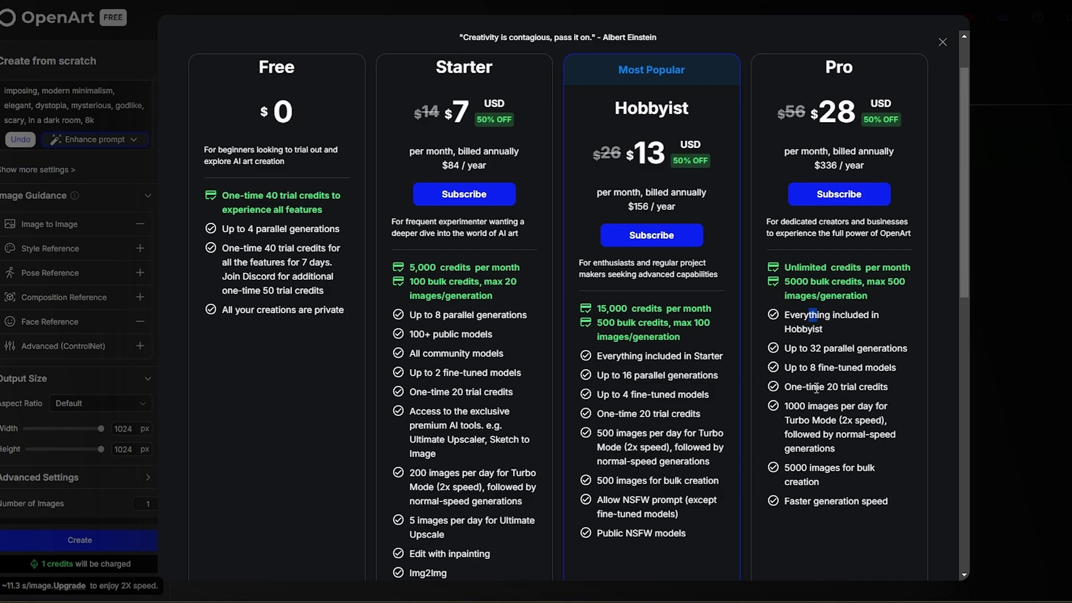
left_click_drag(795, 405, 881, 424)
left_click(851, 424)
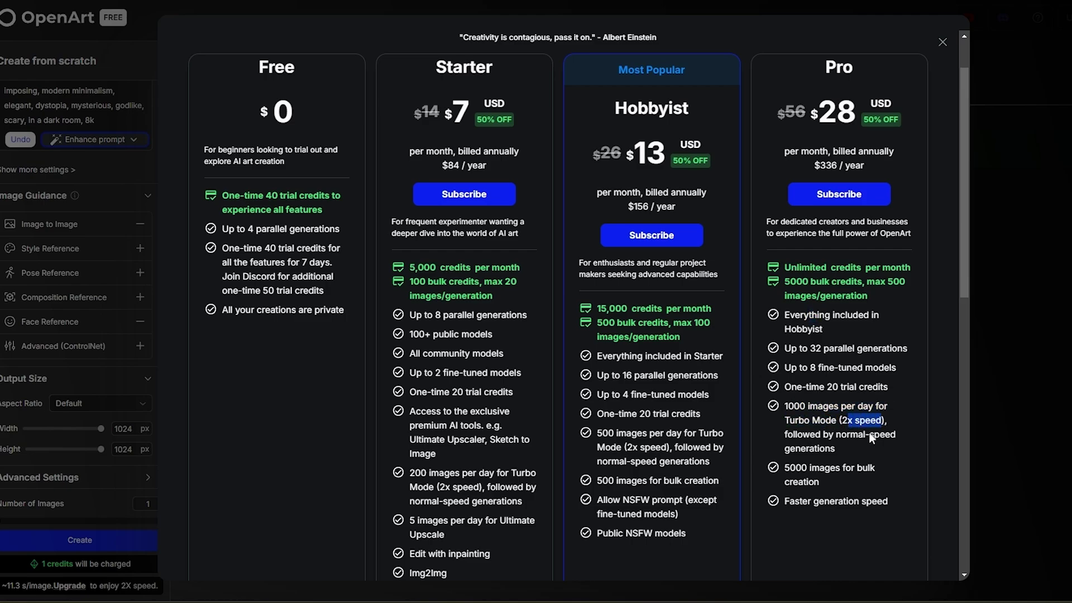
left_click(790, 467)
left_click_drag(790, 468, 873, 486)
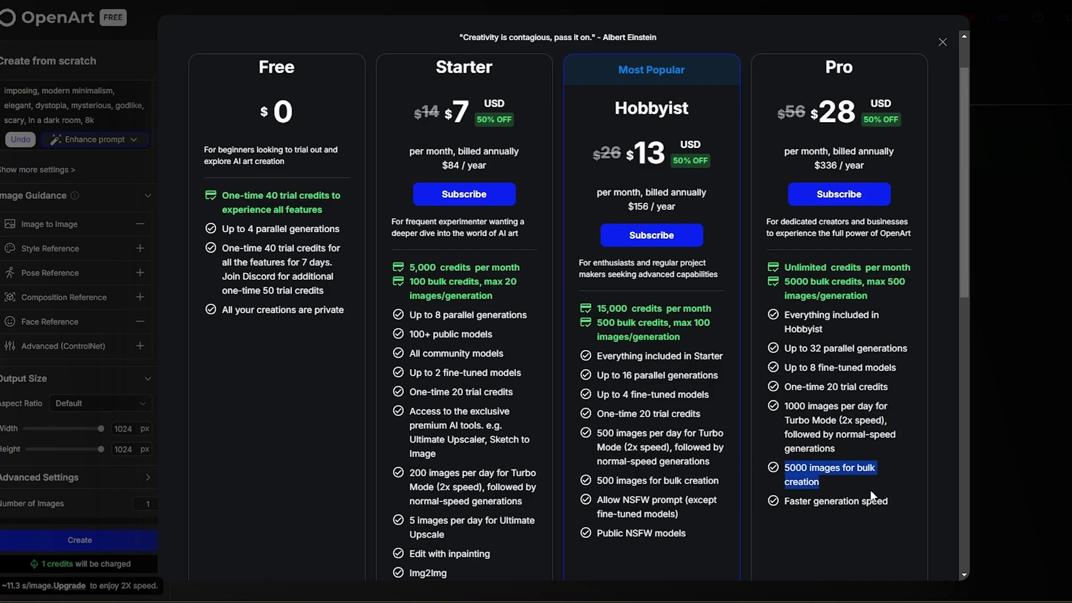
left_click_drag(810, 507, 876, 506)
scroll(531, 90, "up", 2)
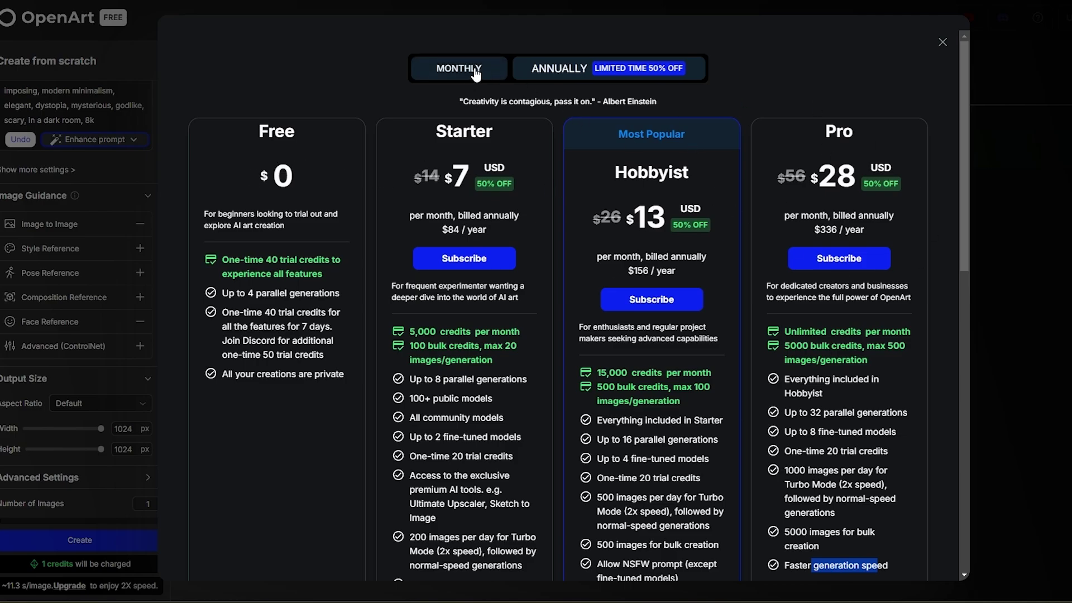
Step: Toggle billing between monthly and annual, ending on monthly: Starter $14, Hobbyist $26, Pro $56
left_click(457, 69)
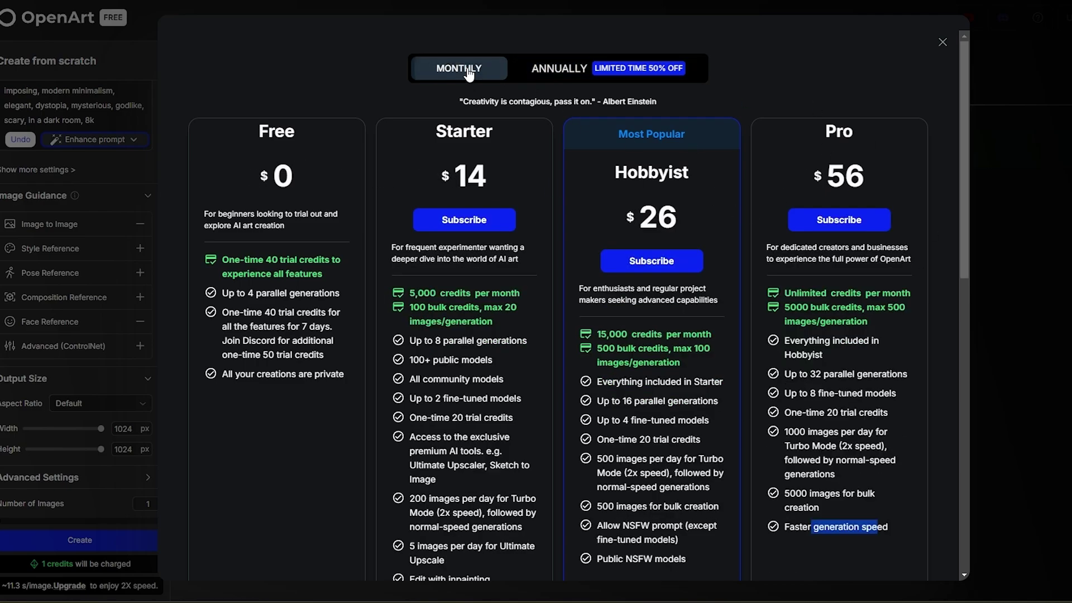
double_click(460, 179)
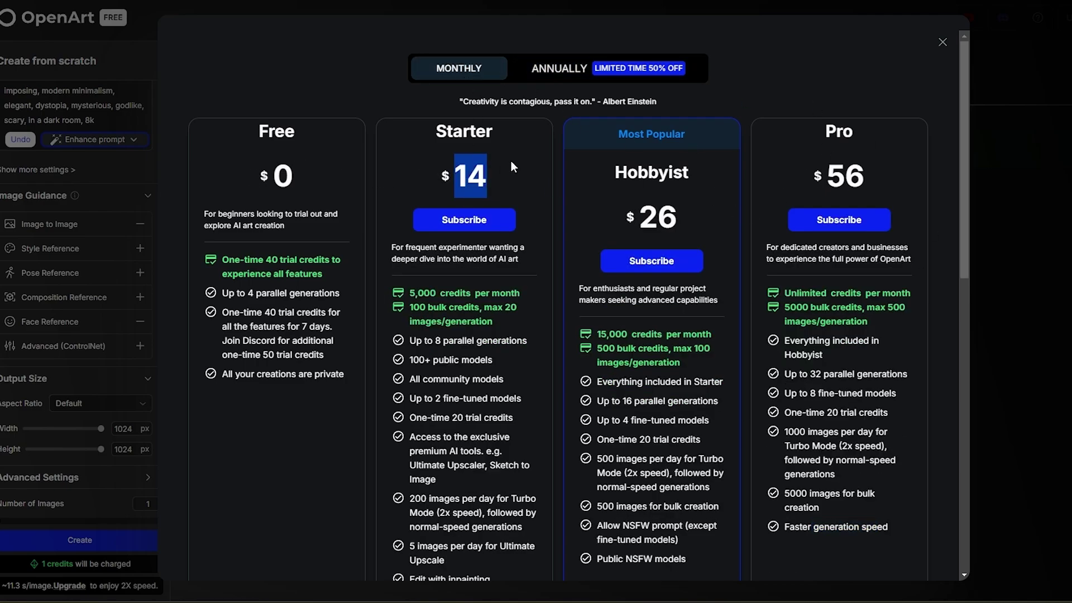
left_click(543, 69)
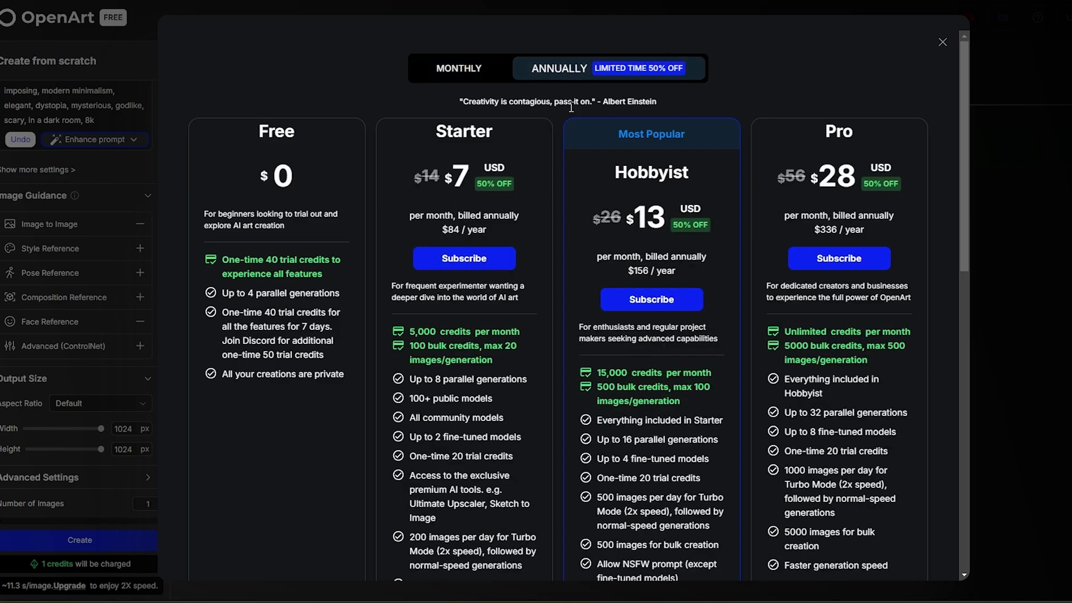
left_click(458, 68)
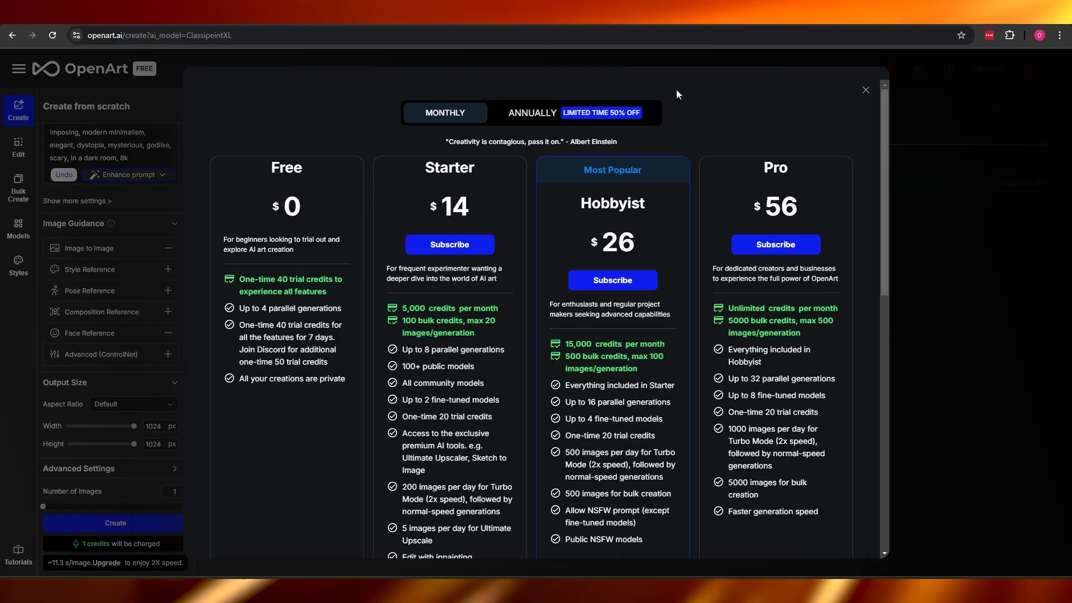